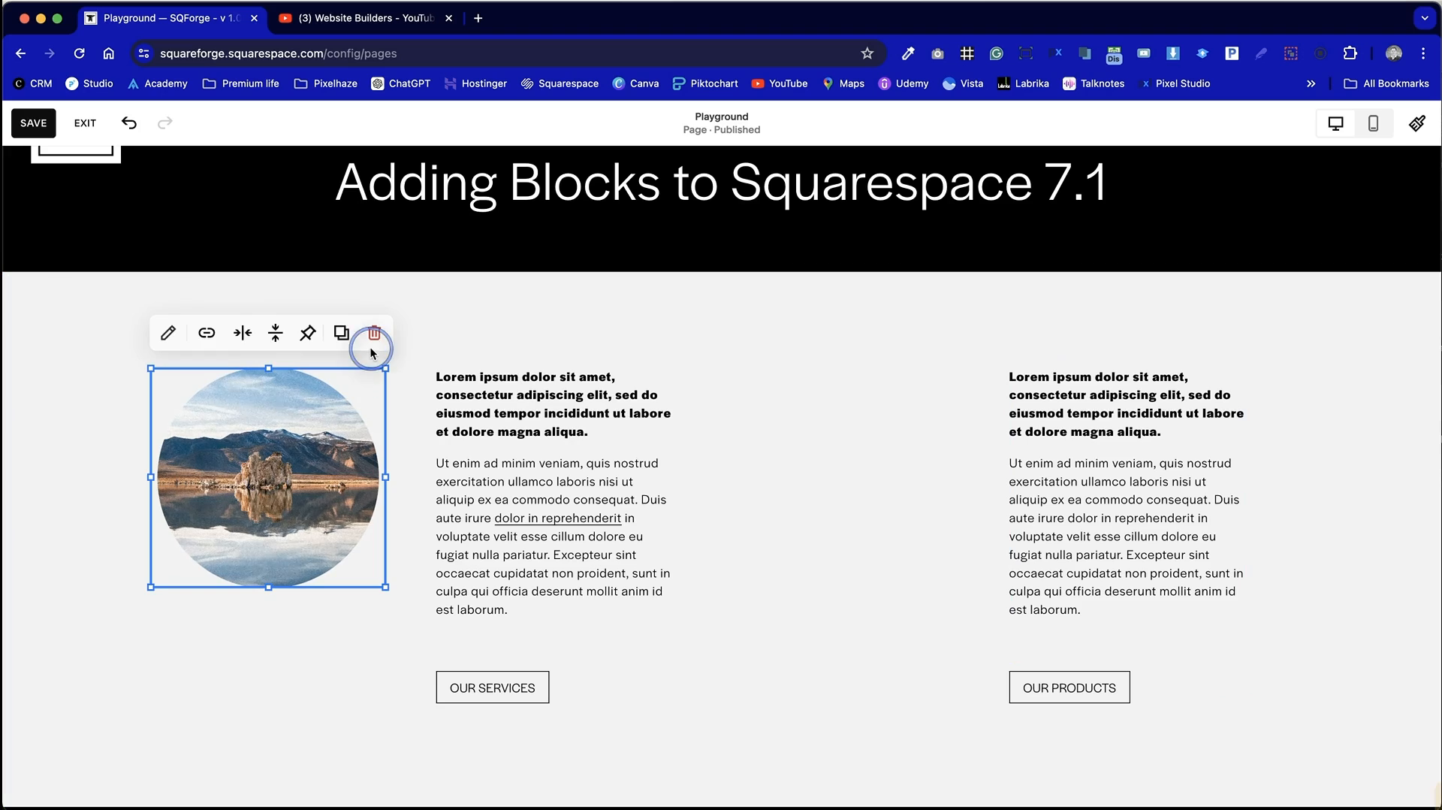
Step: Move the left column's text block and OUR SERVICES button together one grid column to the right
drag(363, 374, 554, 702)
drag(532, 485, 578, 485)
click(886, 354)
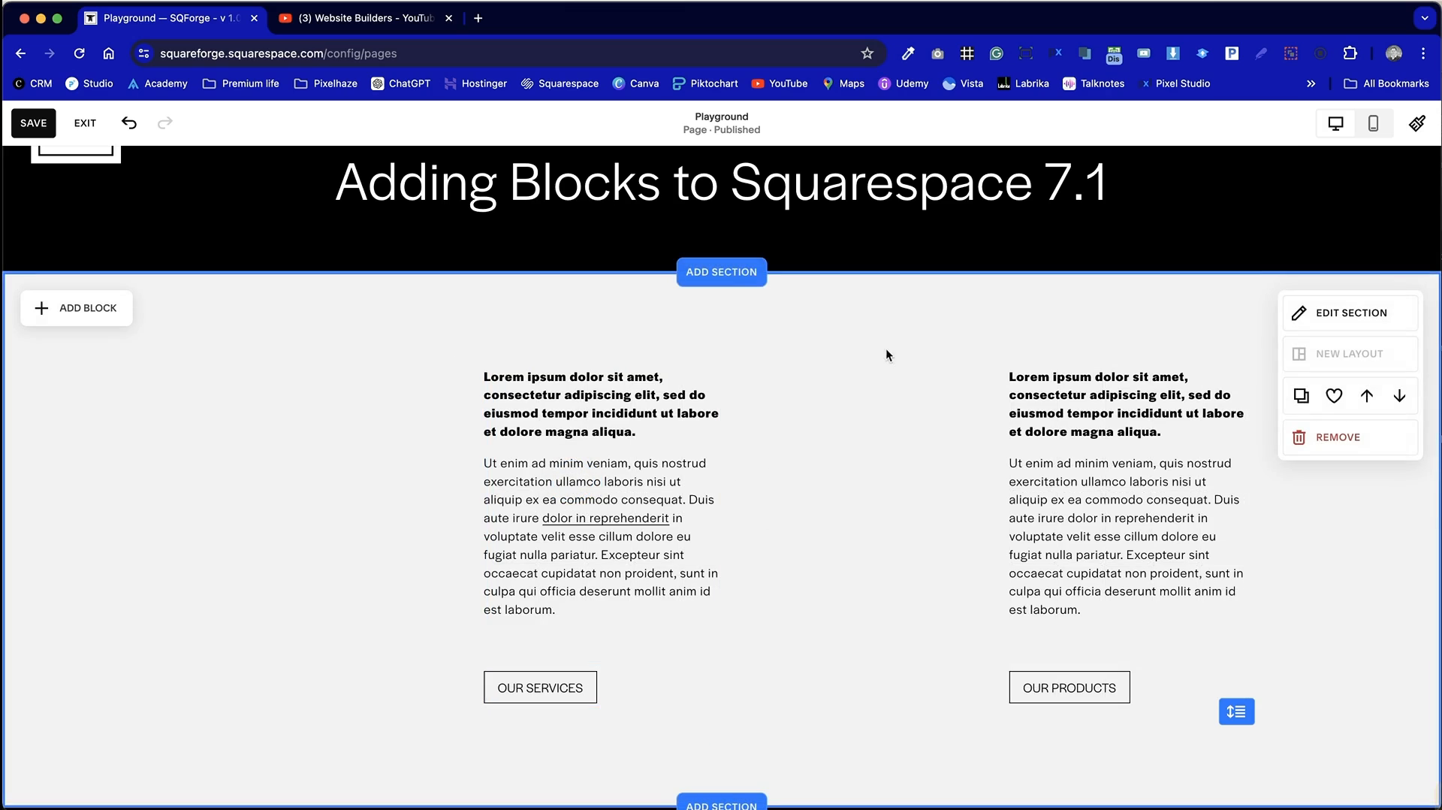
Step: Move the right column's text block and OUR PRODUCTS button together one grid column to the right
drag(886, 355, 1127, 725)
drag(1089, 522, 1138, 521)
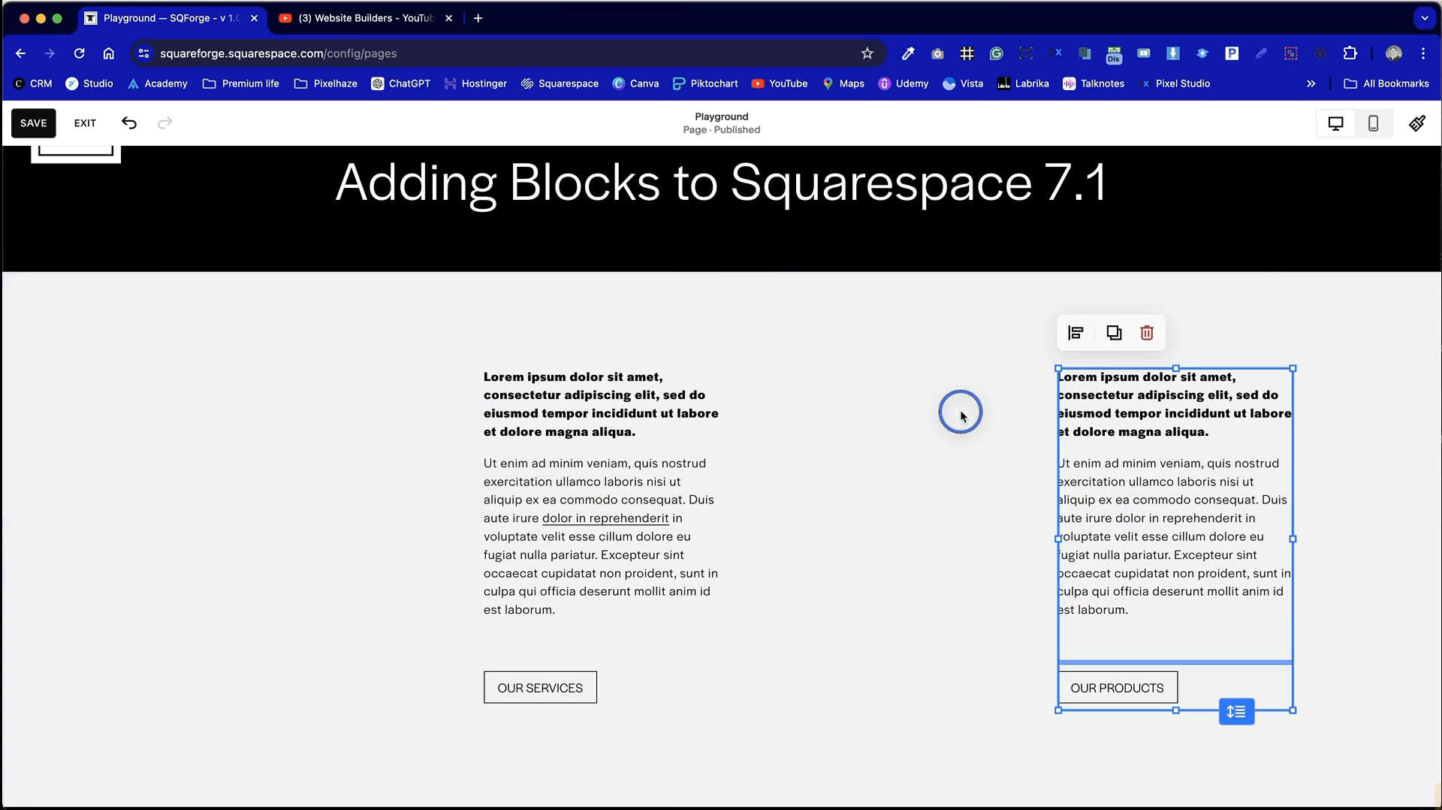
click(961, 414)
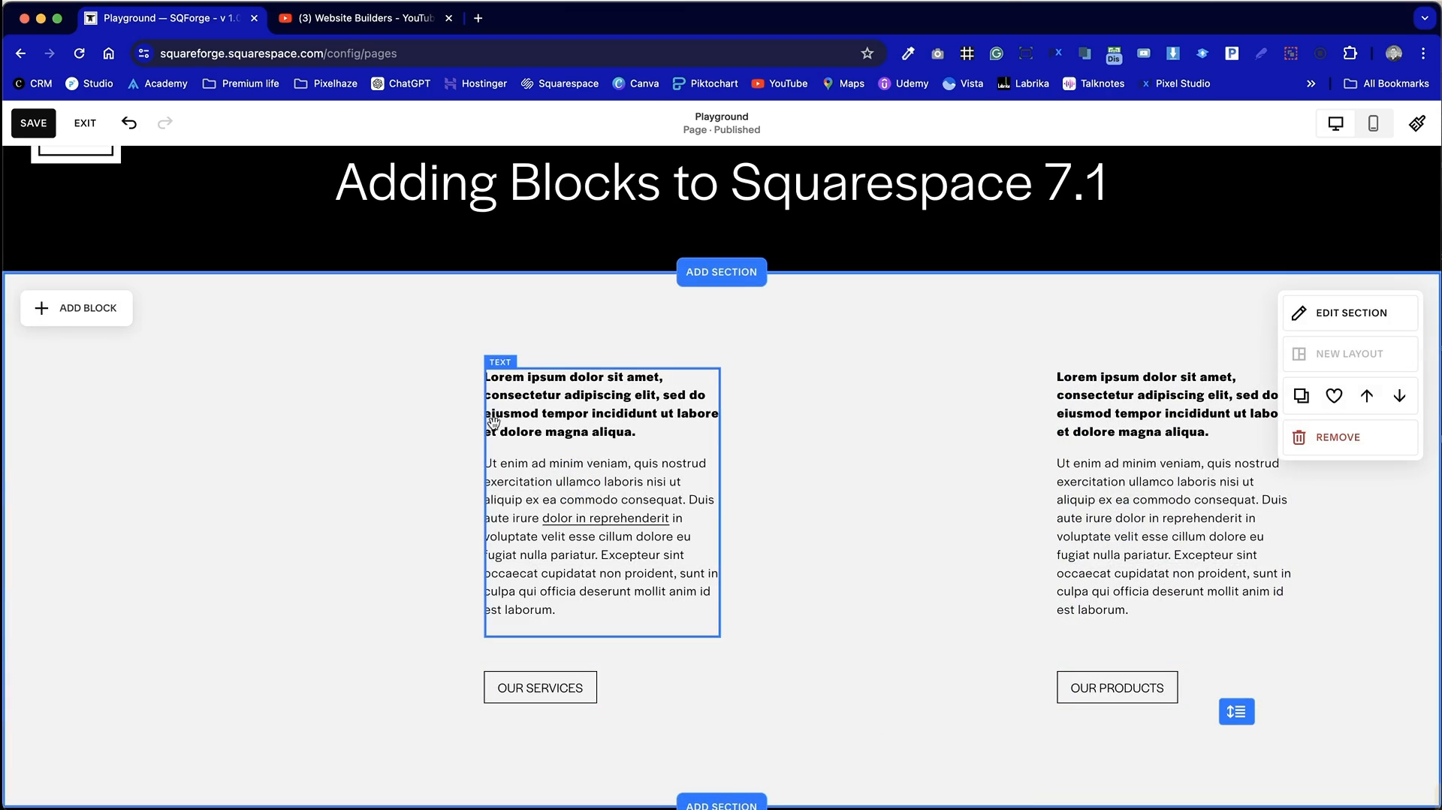
Step: Narrow the left text block by one grid column from its left edge and align the OUR SERVICES button beneath it at equal width
click(533, 459)
drag(492, 500, 525, 499)
click(433, 539)
drag(519, 692, 574, 721)
drag(771, 714, 733, 717)
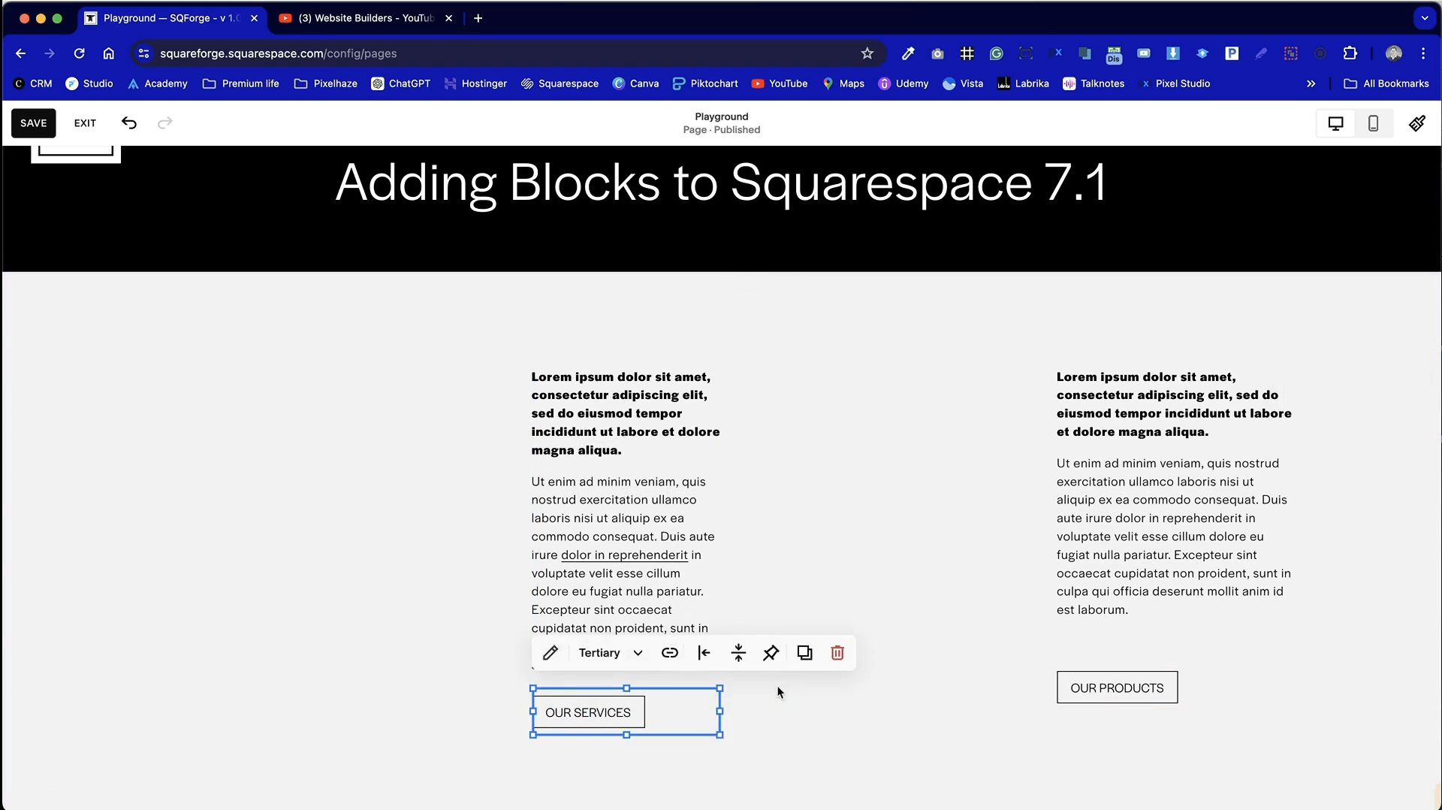
Step: Narrow the right text block and OUR PRODUCTS button by one grid column from their left edges and lower the button below the text
click(1106, 688)
drag(1060, 688, 1121, 688)
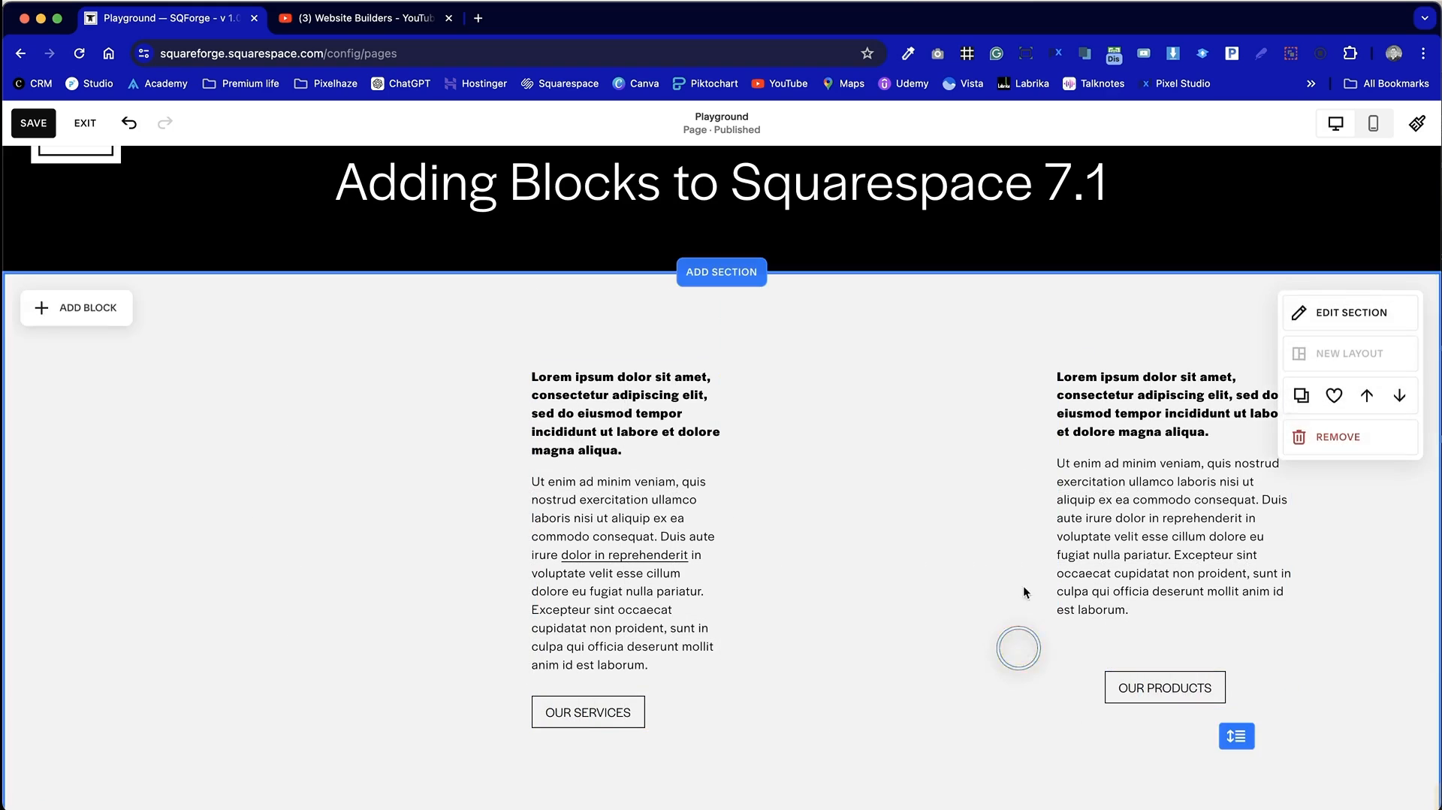
click(1052, 499)
drag(1054, 513, 1104, 510)
click(1089, 724)
drag(1167, 699, 1165, 722)
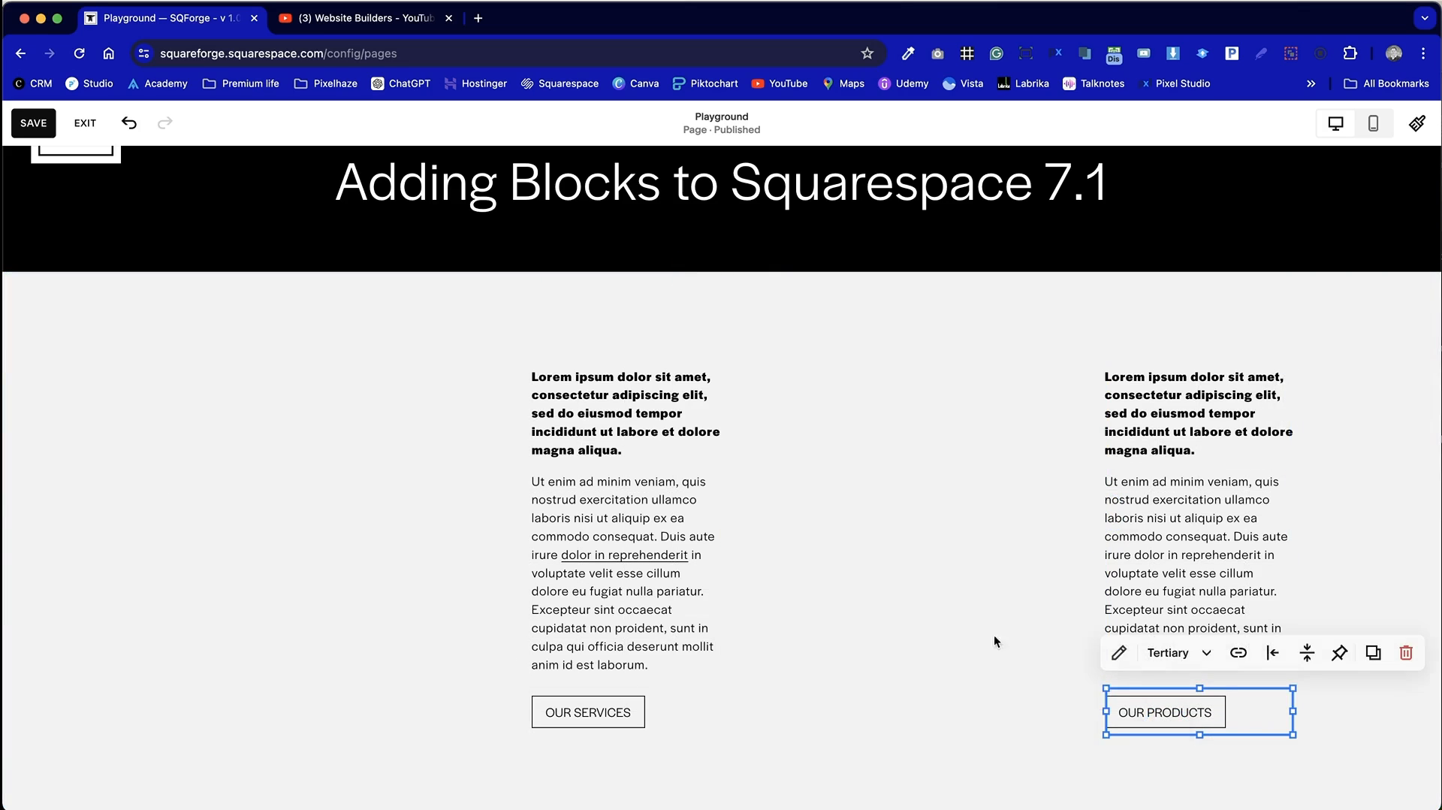
click(993, 631)
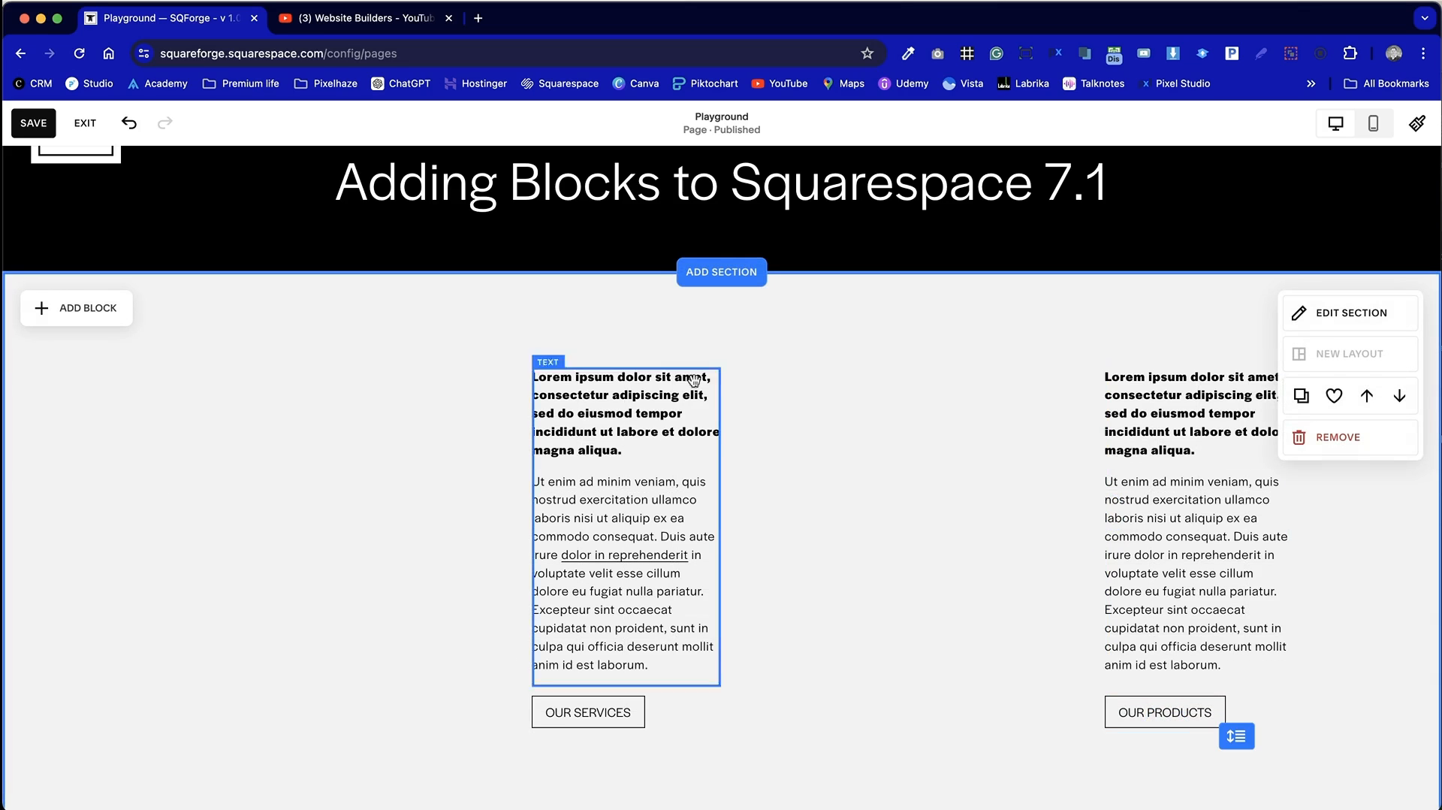
Step: Add a video block in the empty space beside the left text block
click(65, 312)
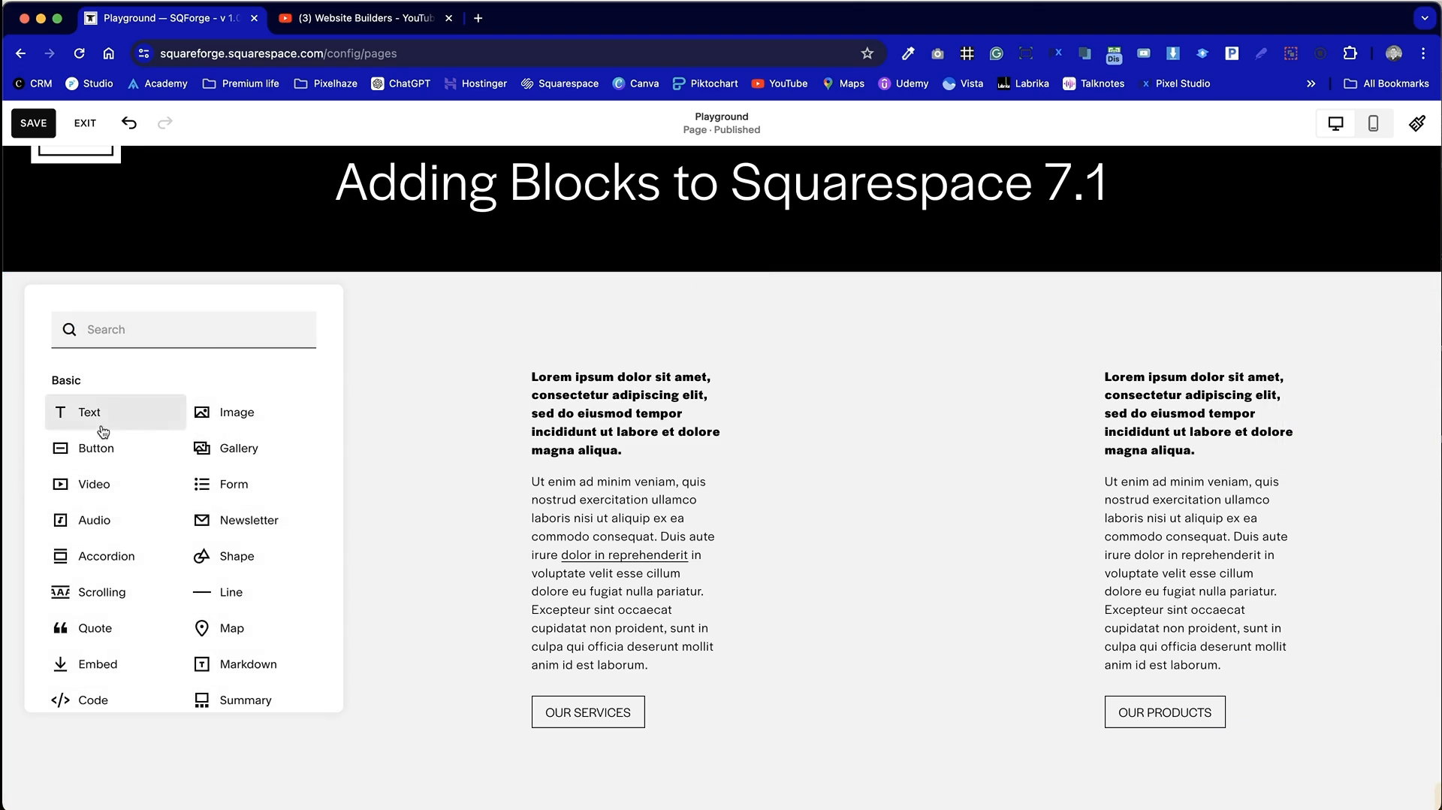
click(109, 491)
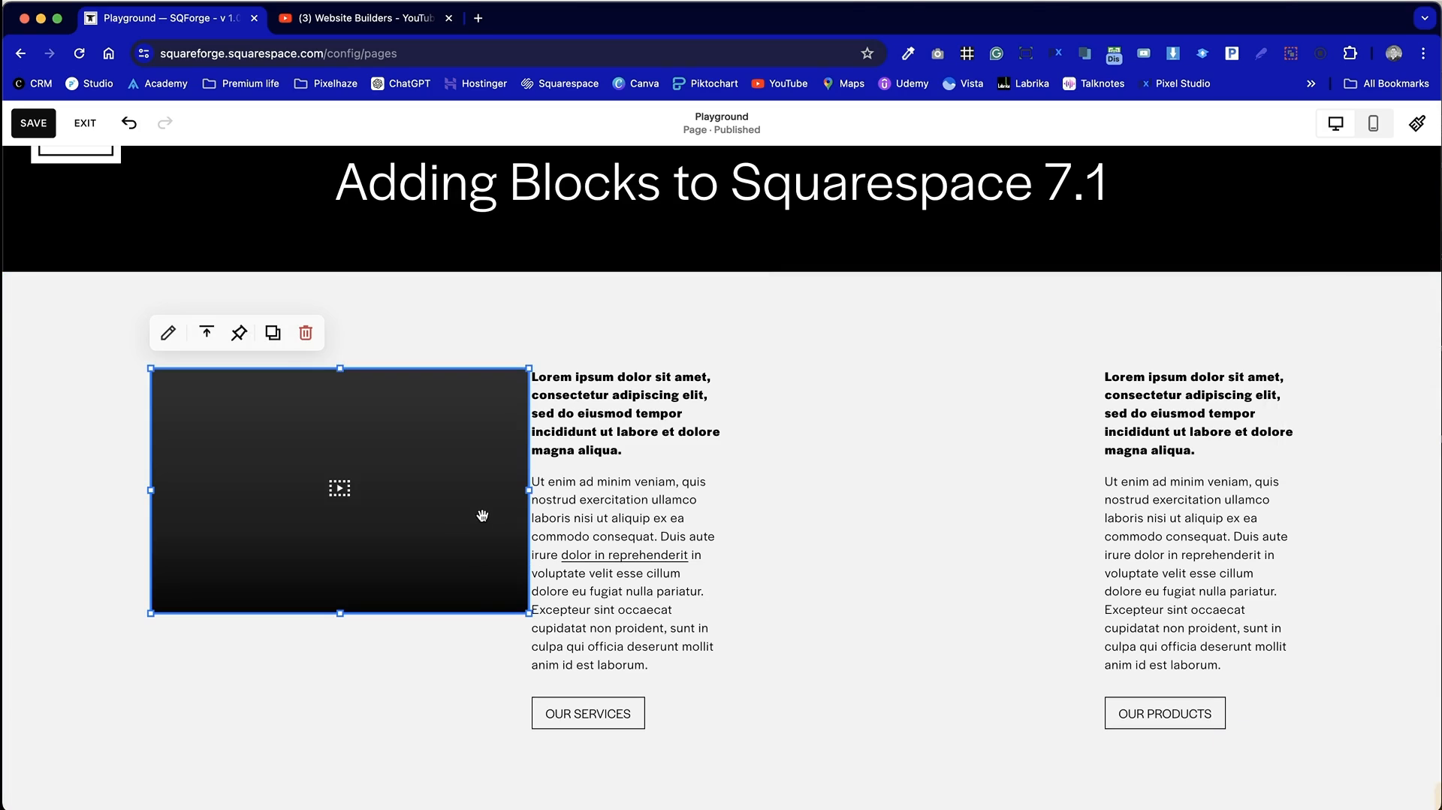
mouse_move(495, 526)
mouse_down()
mouse_move(409, 525)
mouse_move(508, 525)
mouse_up()
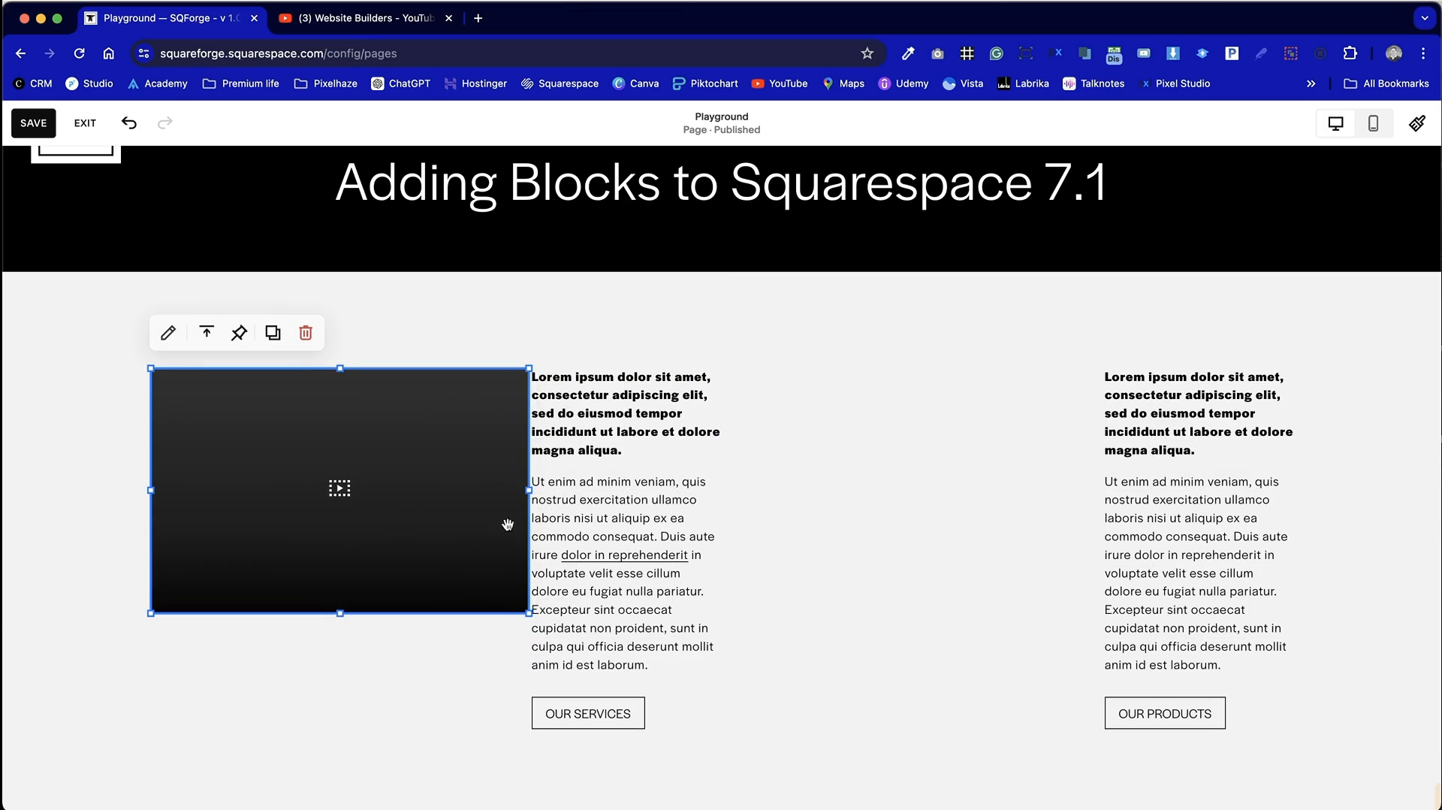
click(805, 549)
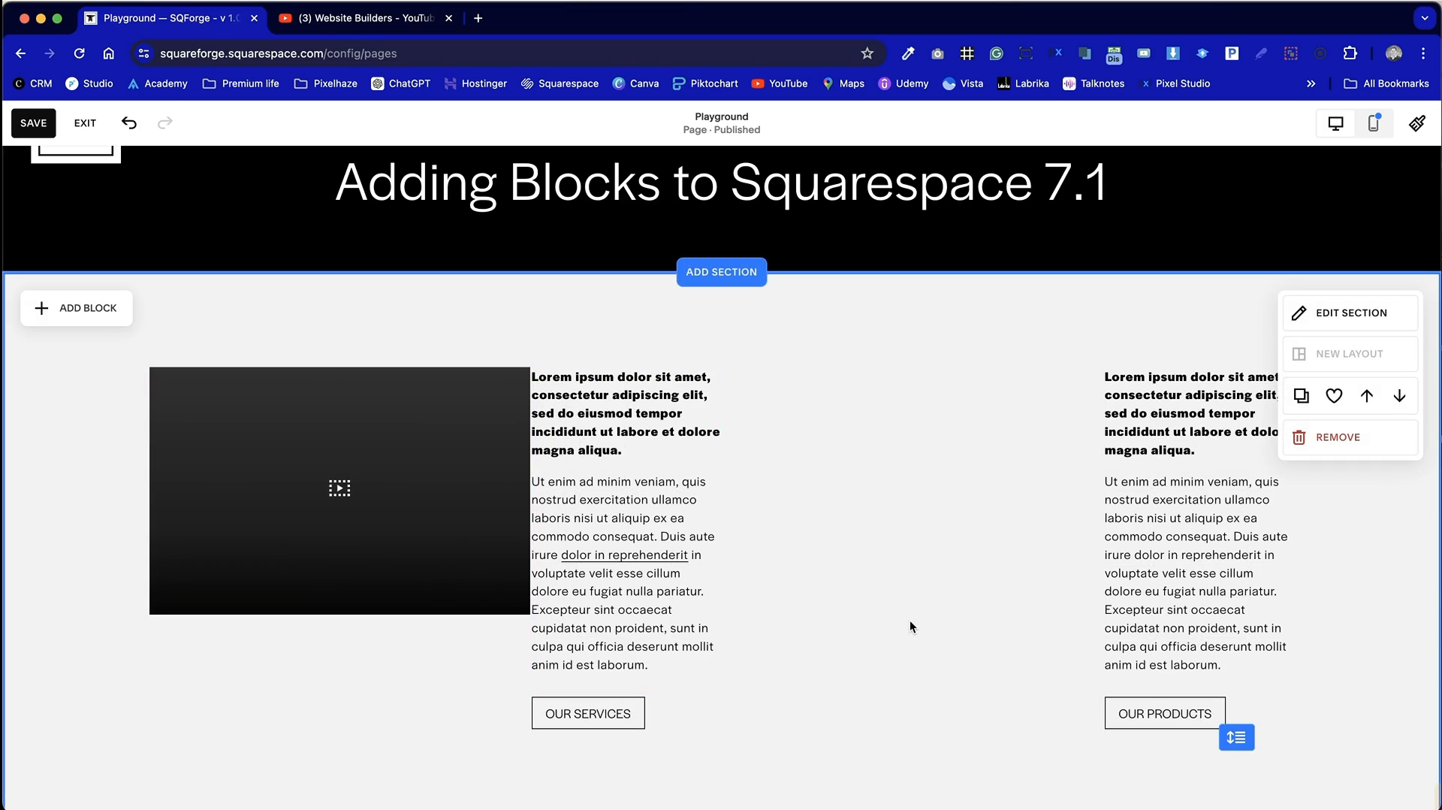
Step: Try narrowing the video block by one grid column to leave a gap before the text, and restore its width
click(522, 531)
drag(528, 494, 485, 502)
click(492, 751)
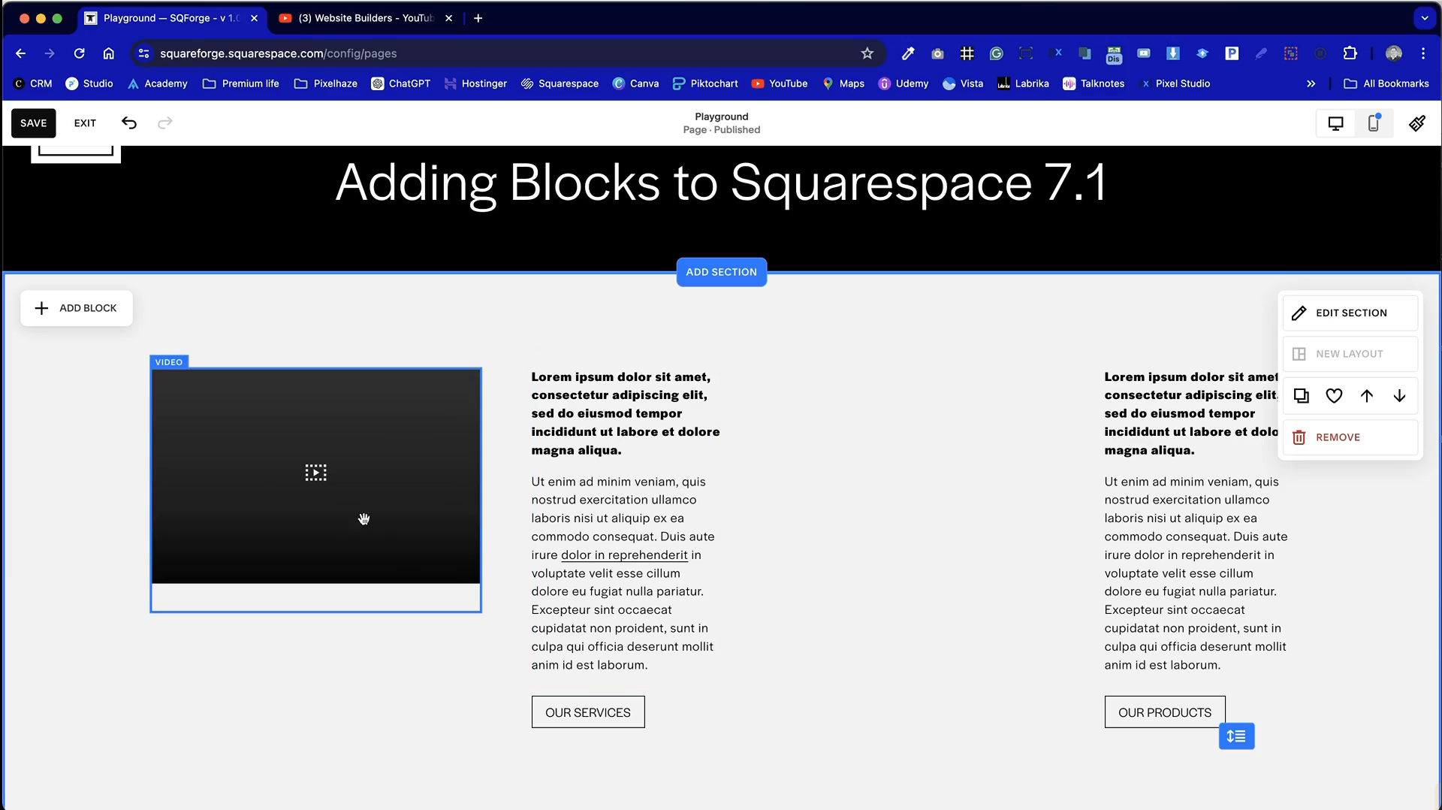
click(484, 529)
drag(479, 494, 530, 518)
click(837, 569)
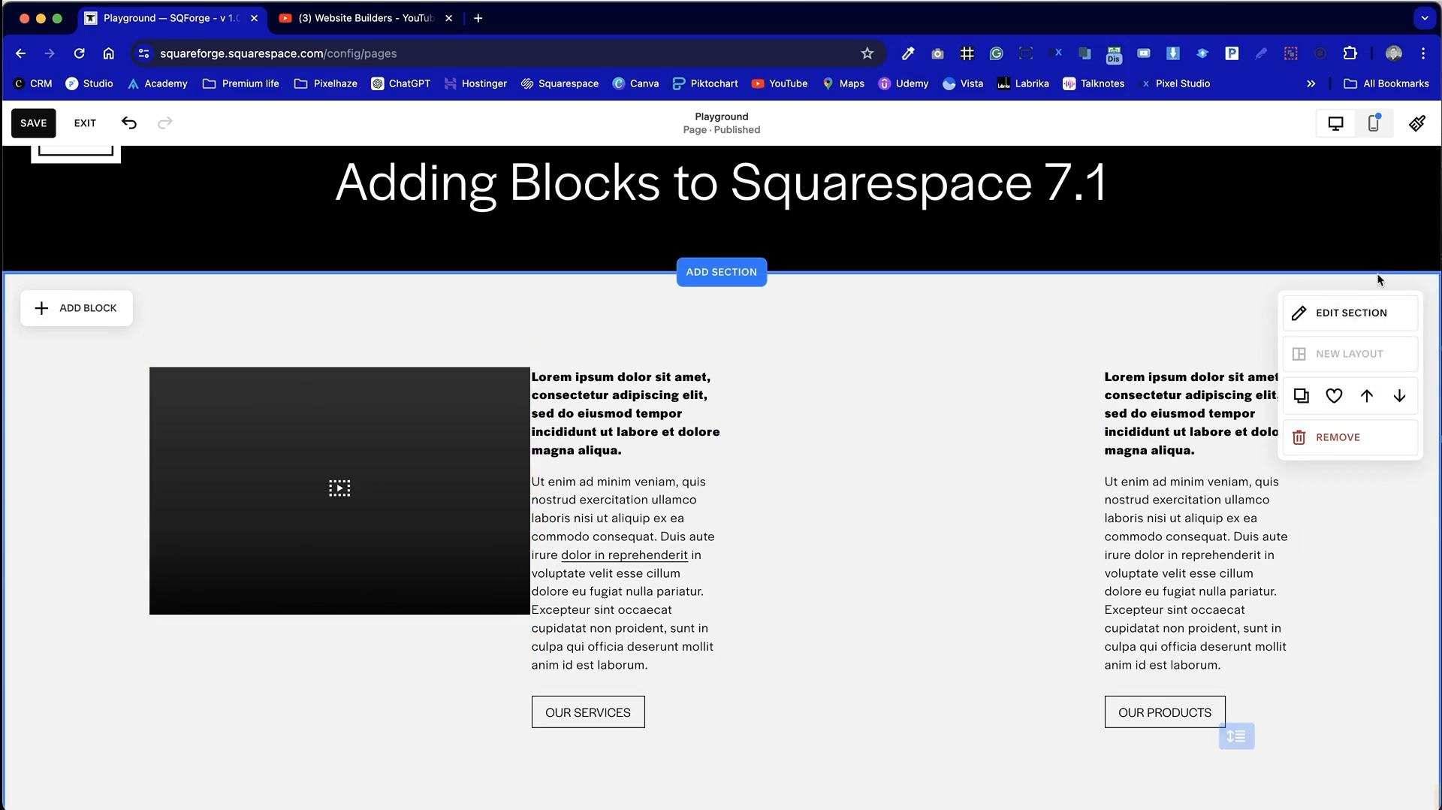
Step: Set the section's horizontal grid gap to 30
click(1341, 321)
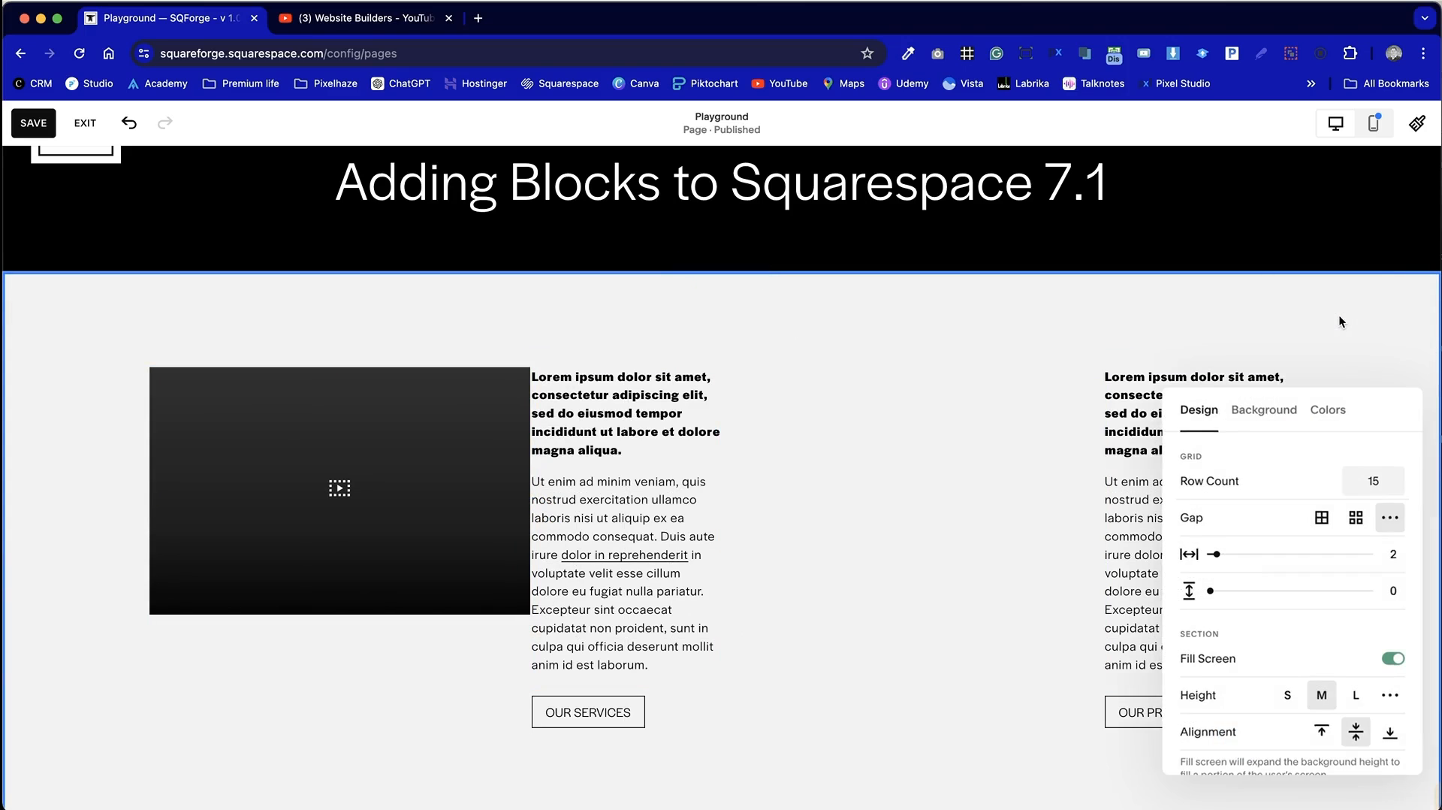
drag(1390, 398, 1098, 327)
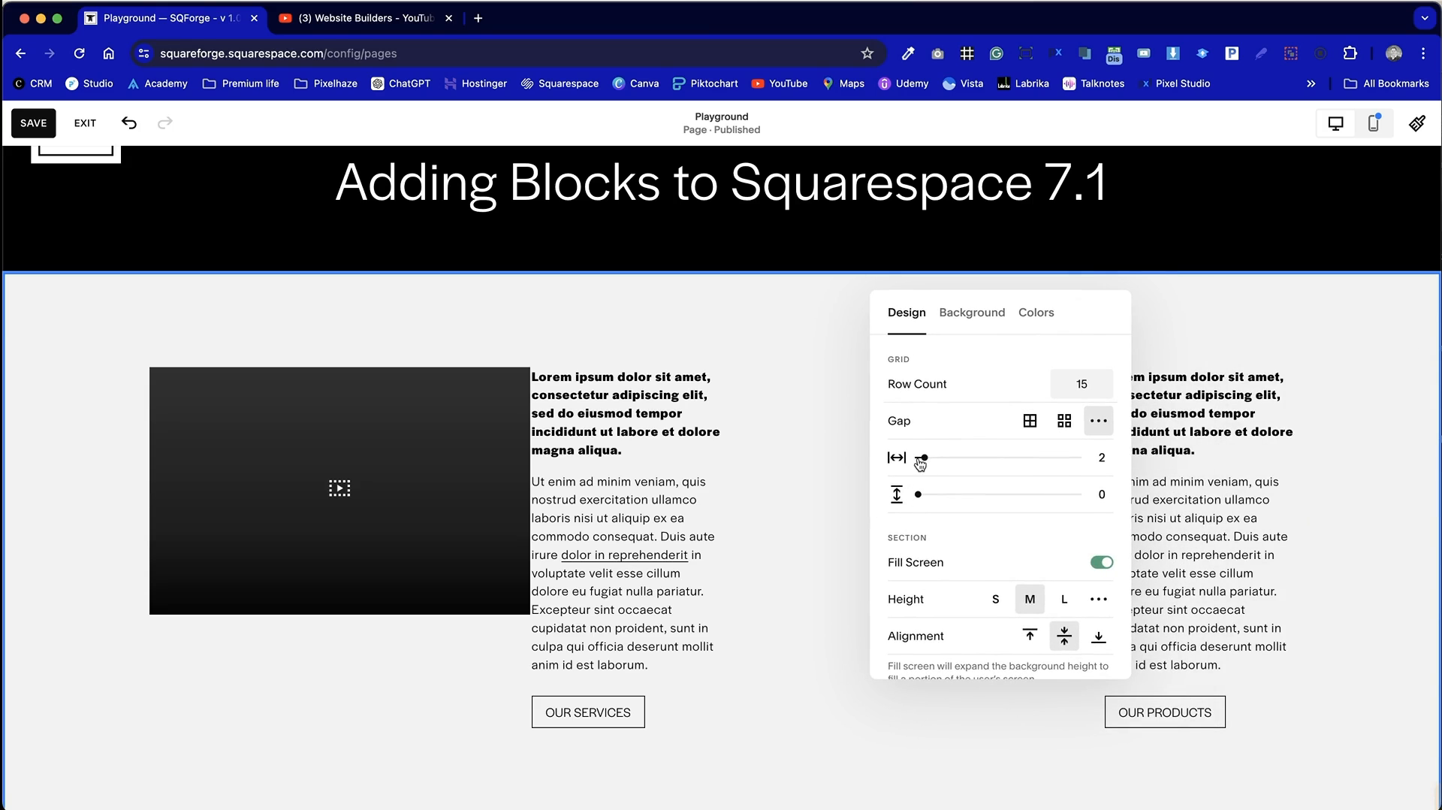
drag(924, 457, 1014, 457)
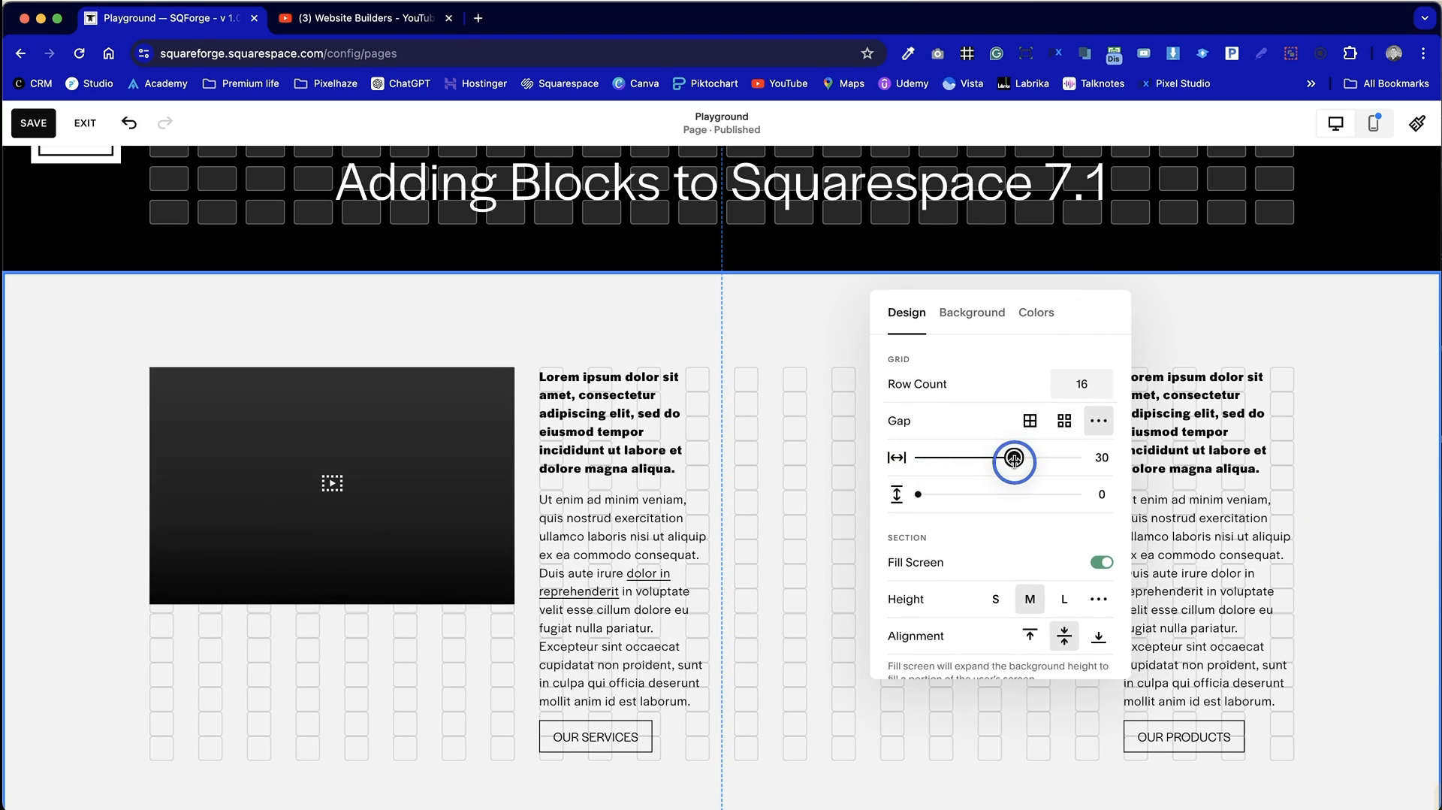
click(749, 412)
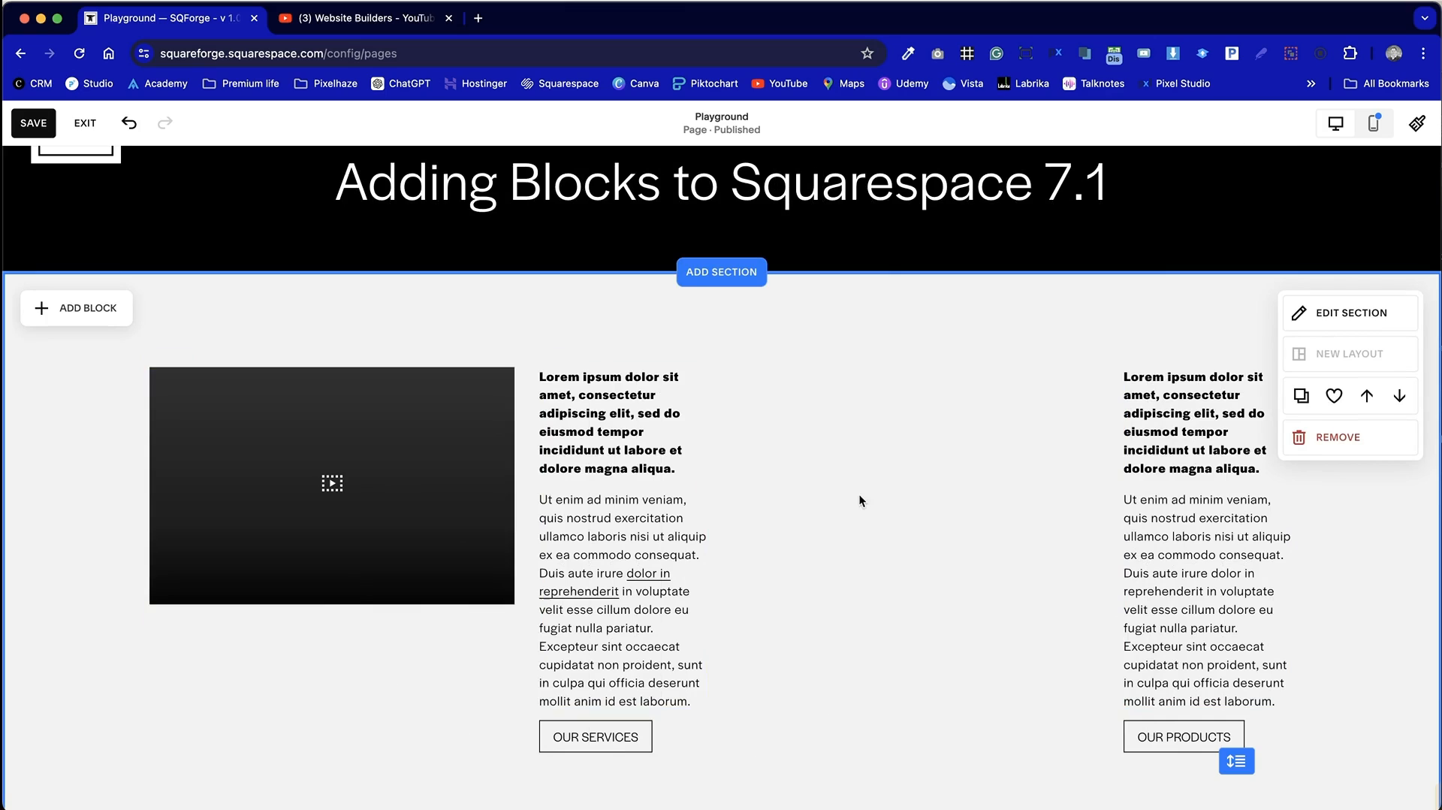
Step: Duplicate the video block and place the copy in the empty space beside the right text block
click(328, 482)
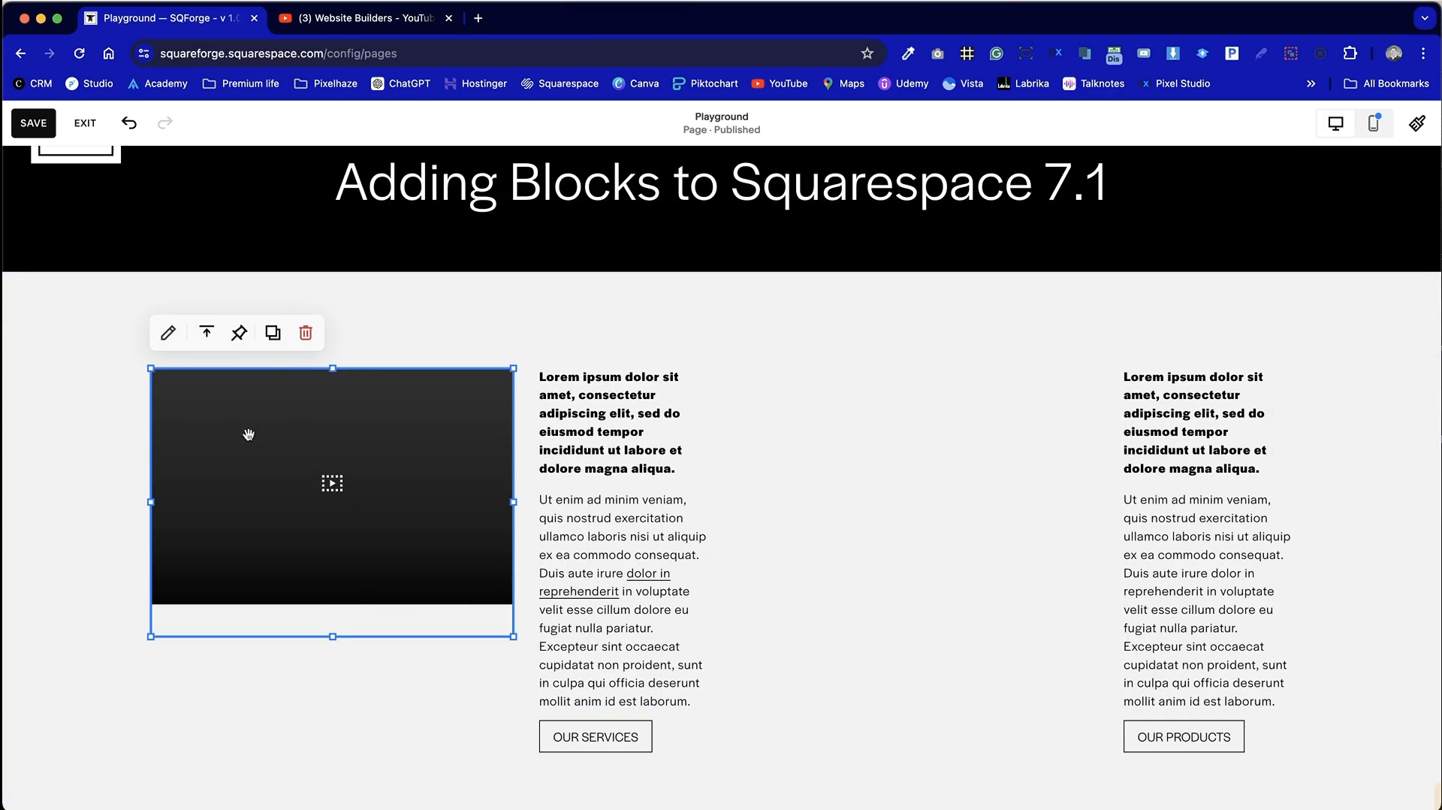
click(279, 329)
drag(273, 563, 816, 537)
click(835, 751)
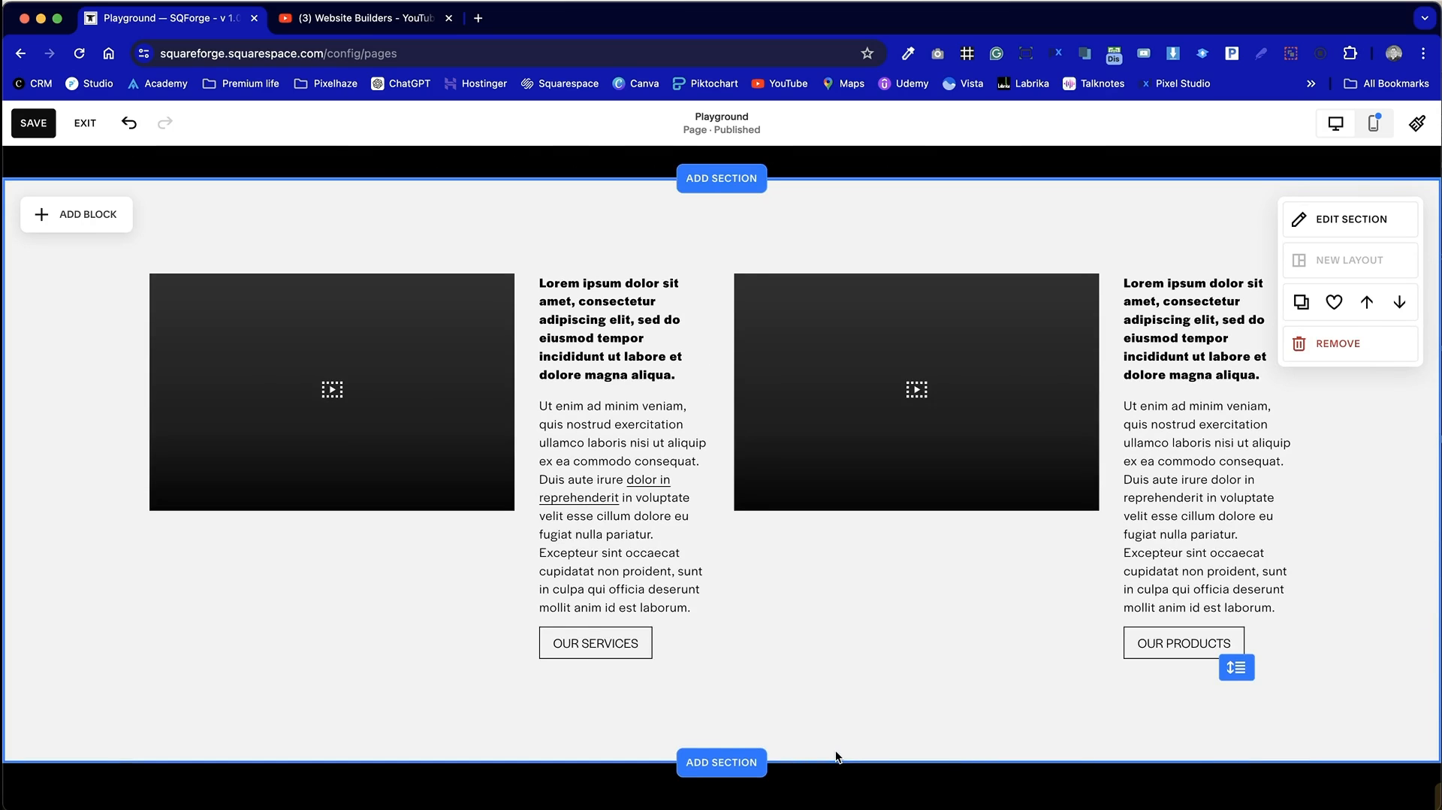
Step: Duplicate the whole section and apply the Dark 2 color theme to the copy
click(1302, 302)
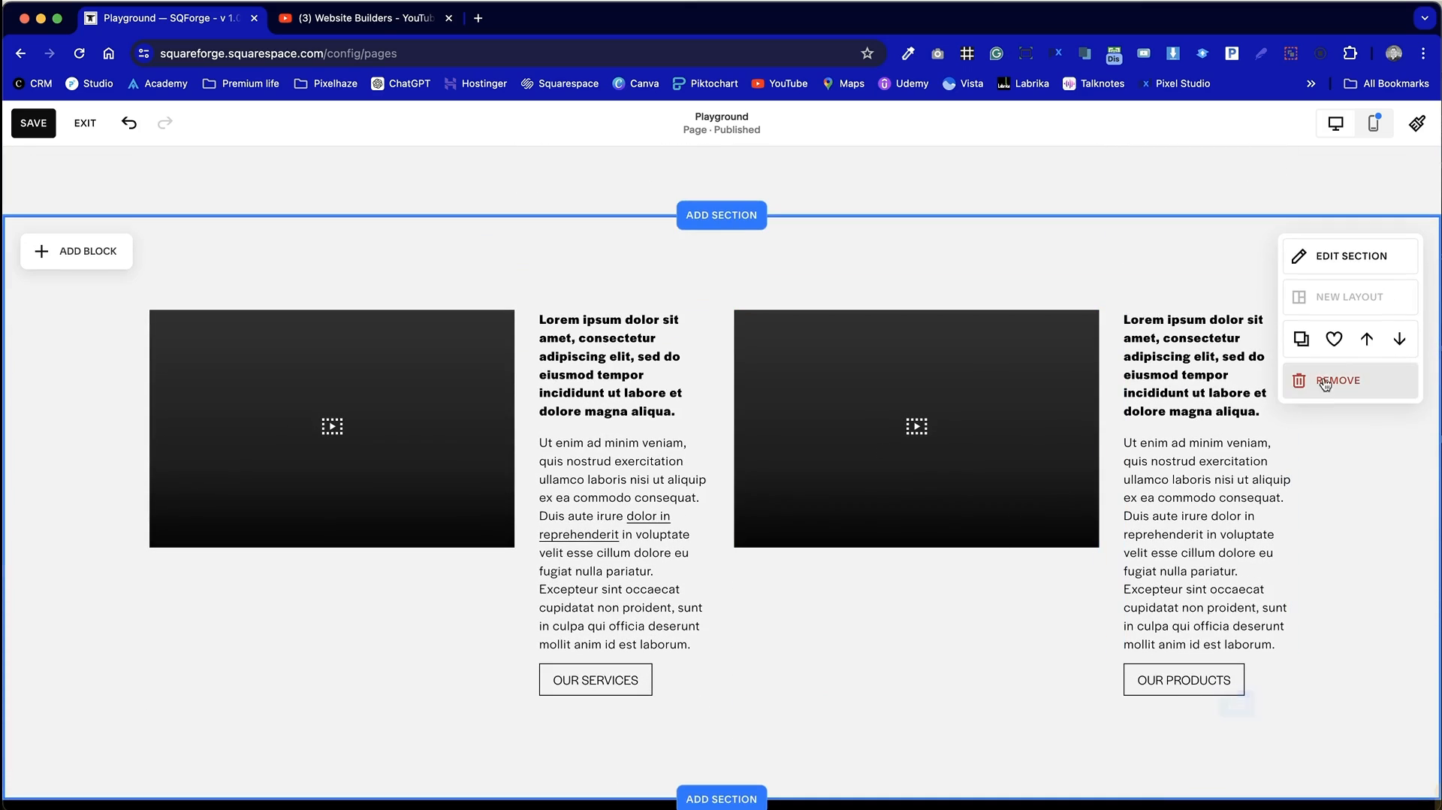
click(1330, 256)
click(1346, 302)
scroll(1300, 556, down, 4)
click(1292, 518)
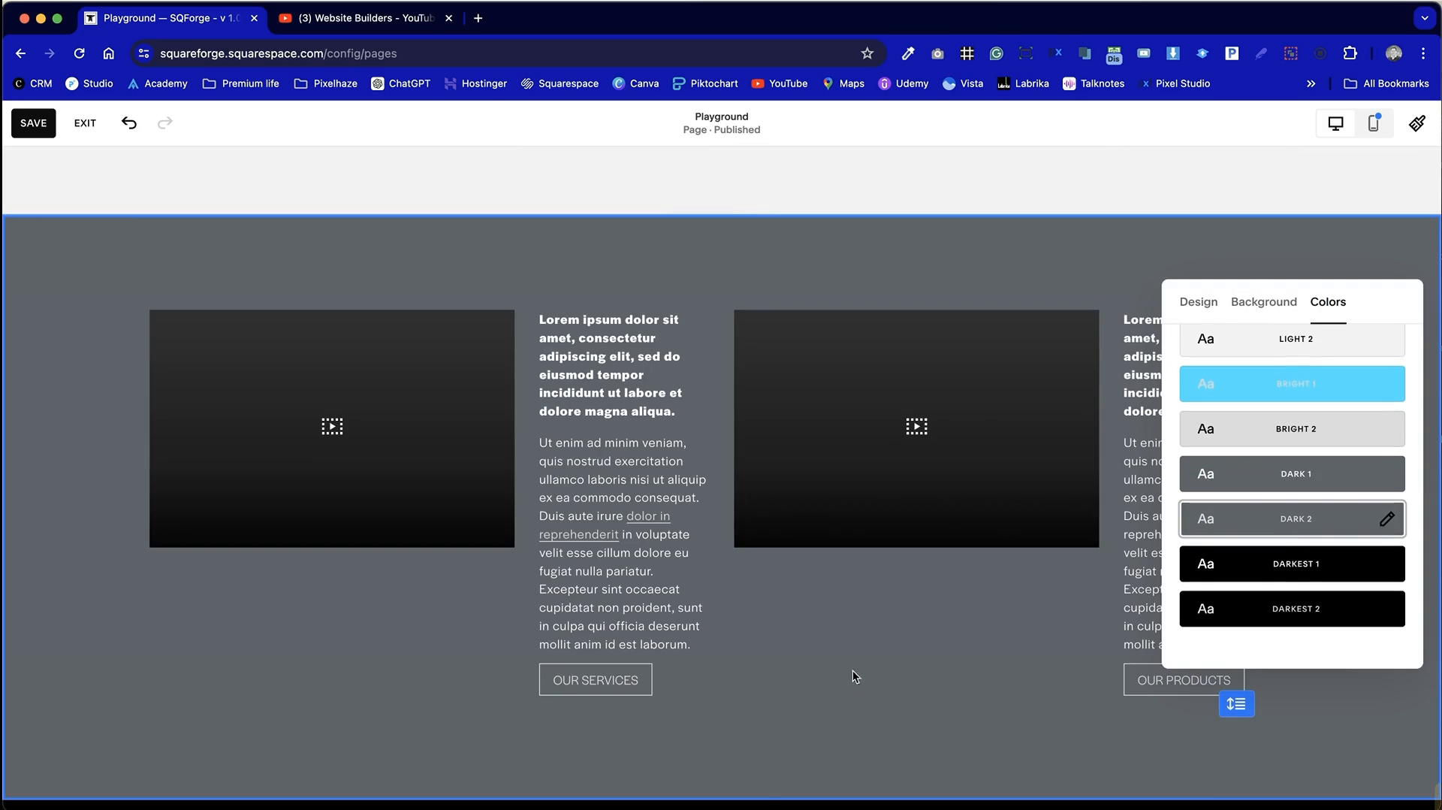
click(851, 692)
scroll(851, 693, down, 8)
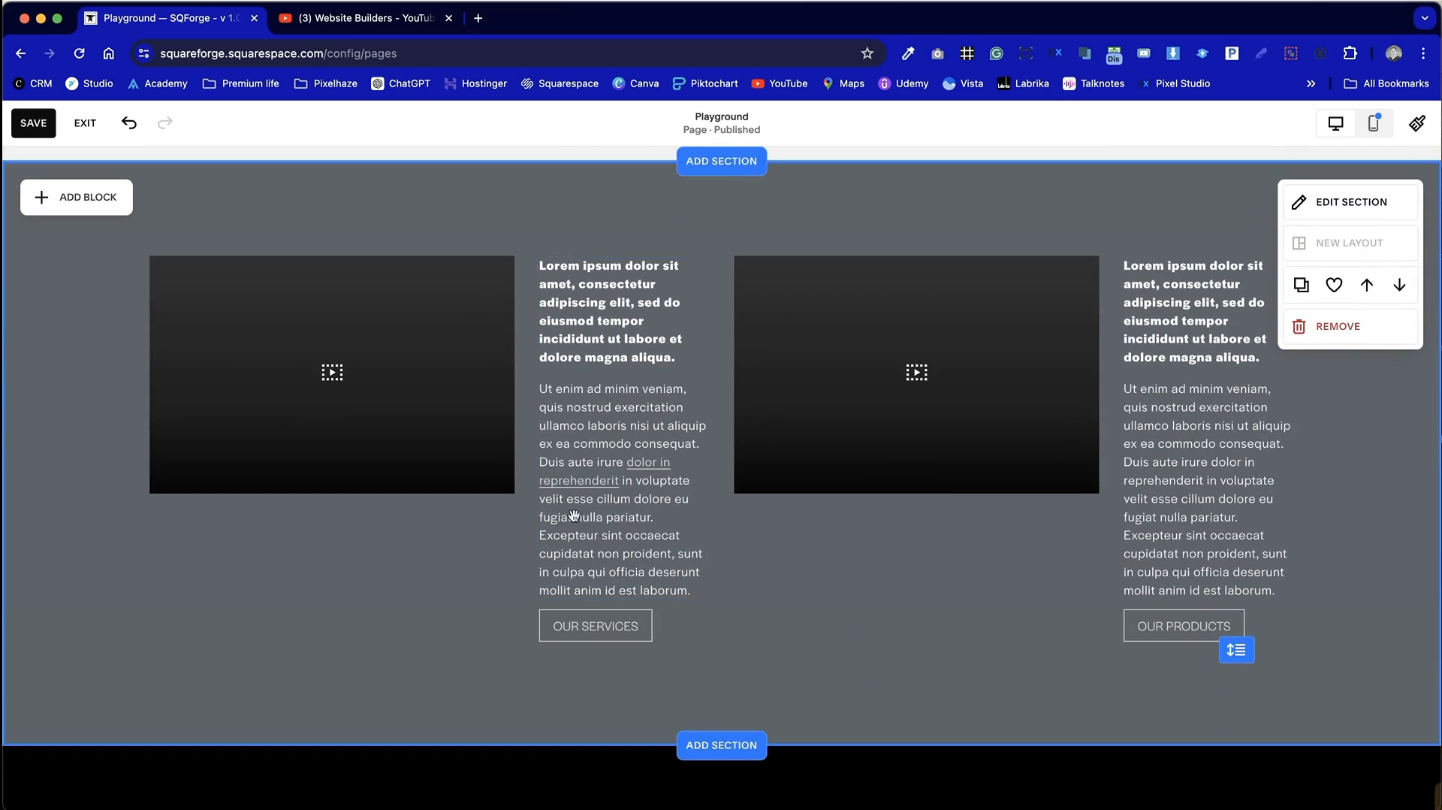
Step: In the dark section, move the left text block and OUR SERVICES button below the left video and widen the text across the left half
drag(574, 516, 193, 397)
click(231, 401)
drag(320, 575, 612, 560)
drag(378, 749, 378, 549)
drag(485, 543, 487, 640)
drag(627, 585, 709, 580)
click(796, 606)
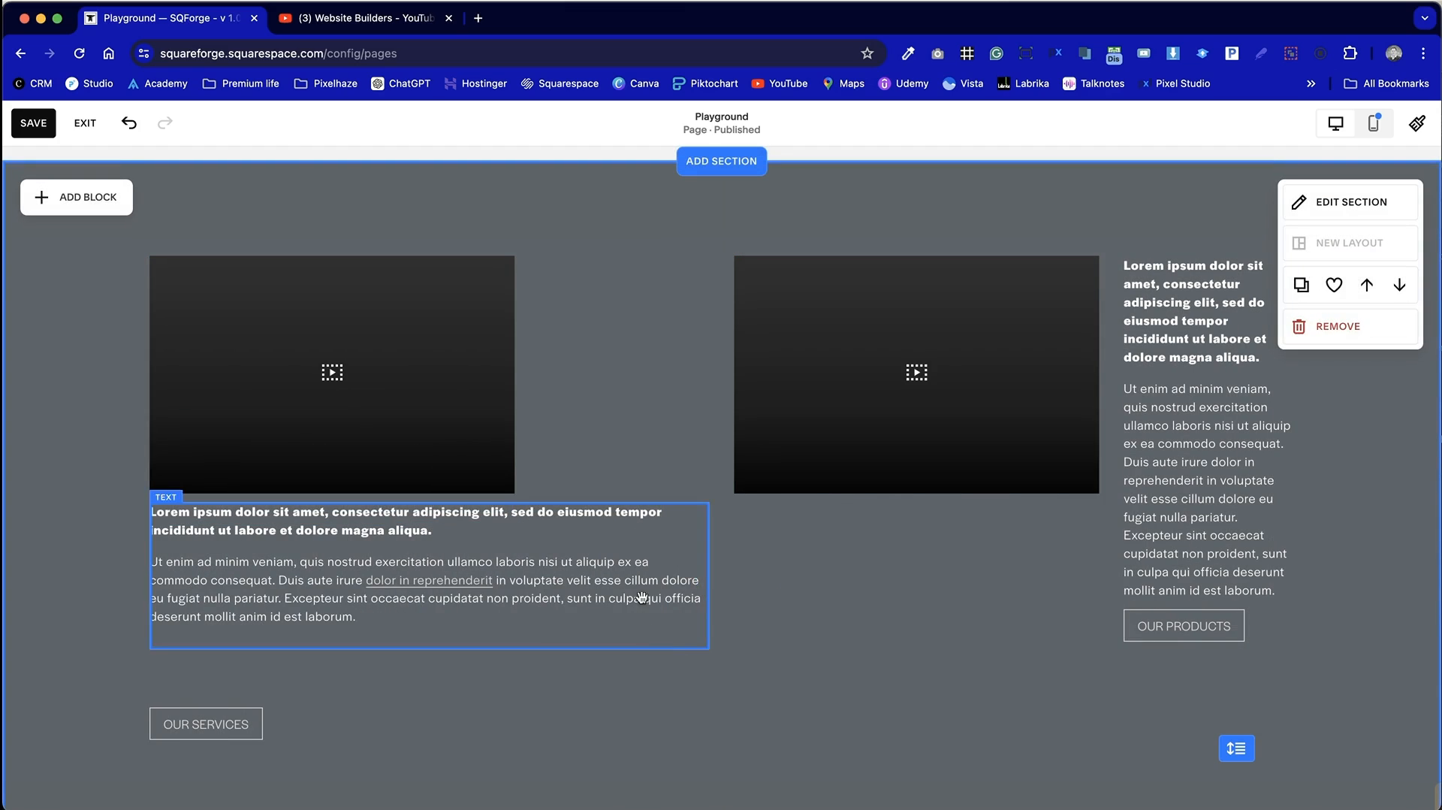
Step: Enlarge the dark section's left video block toward the right so it nearly fills the left half
click(327, 413)
drag(514, 384, 661, 408)
click(643, 671)
Step: Move the left text block and OUR SERVICES button down, leaving a small gap beneath the enlarged video
drag(521, 643, 494, 748)
click(907, 642)
scroll(907, 642, down, 3)
drag(223, 630, 224, 679)
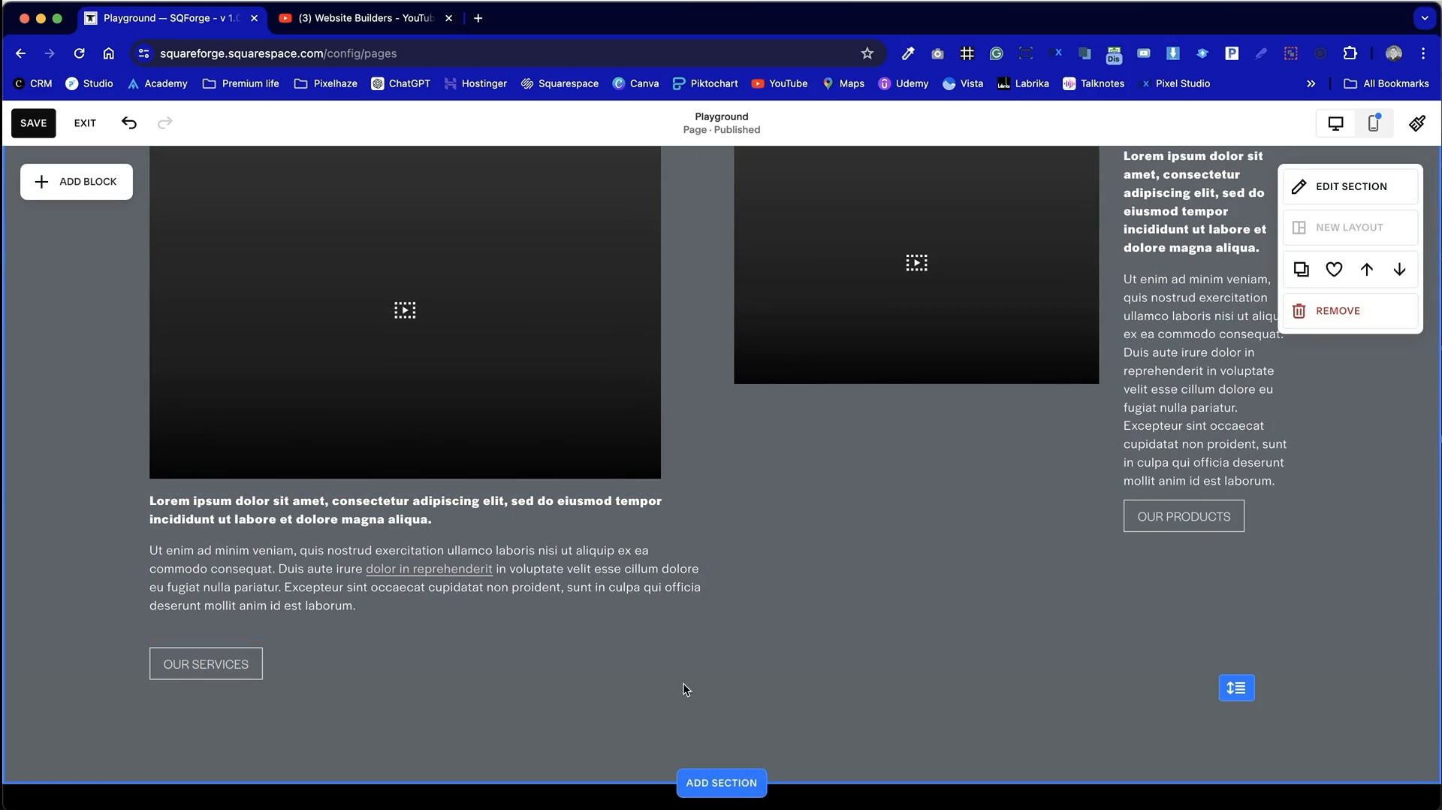
drag(289, 584, 290, 609)
click(801, 563)
scroll(750, 553, up, 2)
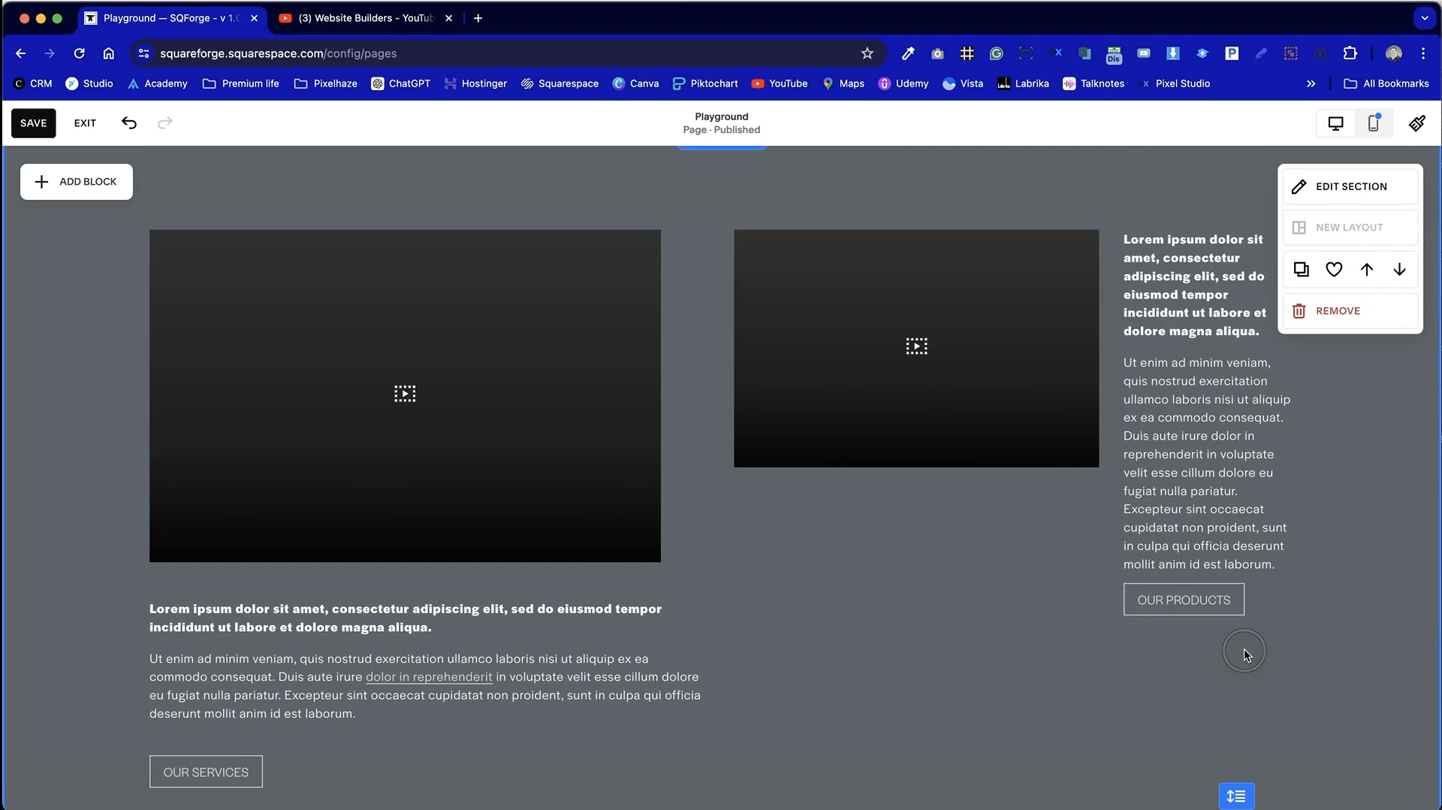
Step: Delete the video, text block and OUR PRODUCTS button from the right half of the dark section
scroll(754, 587, down, 2)
drag(930, 630, 1187, 308)
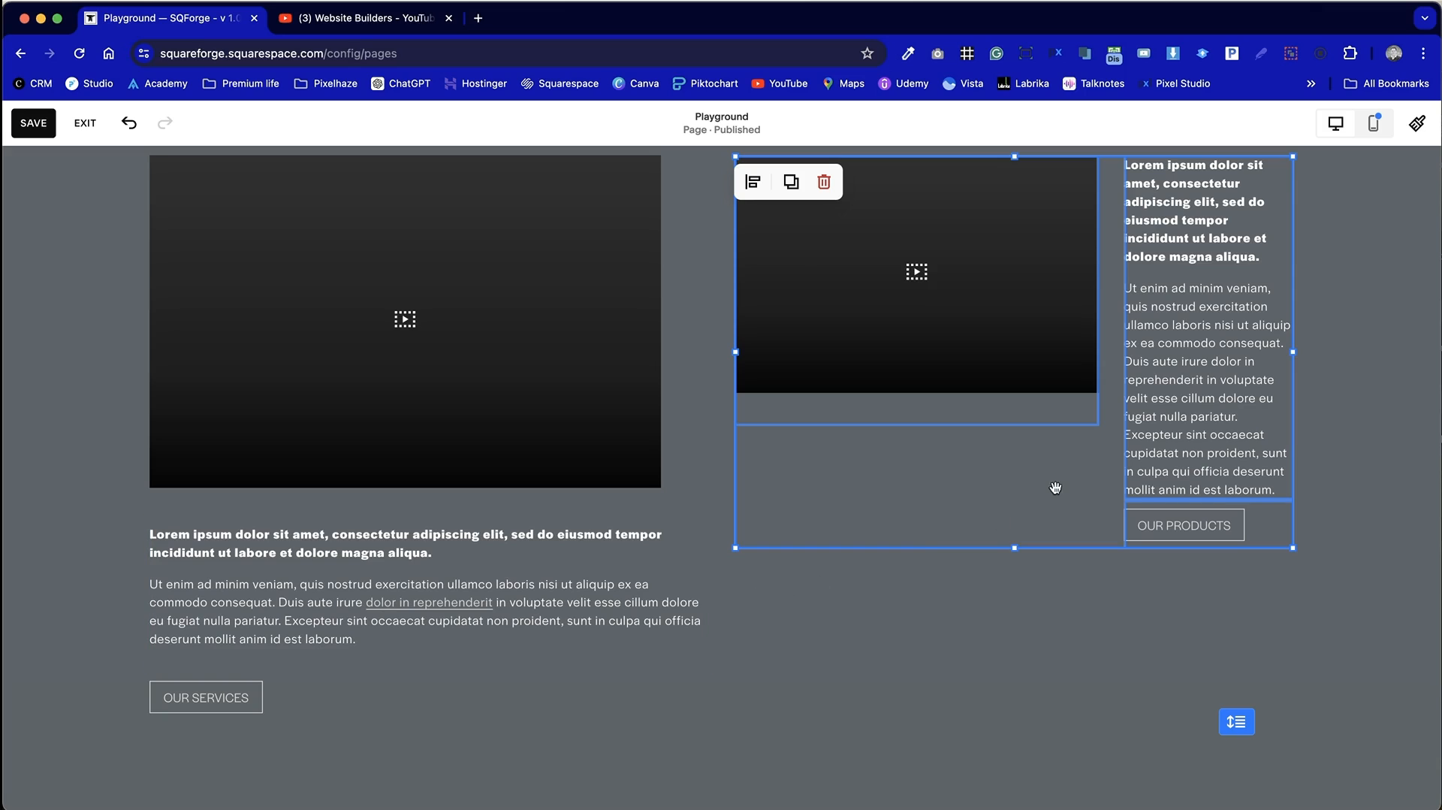
click(825, 183)
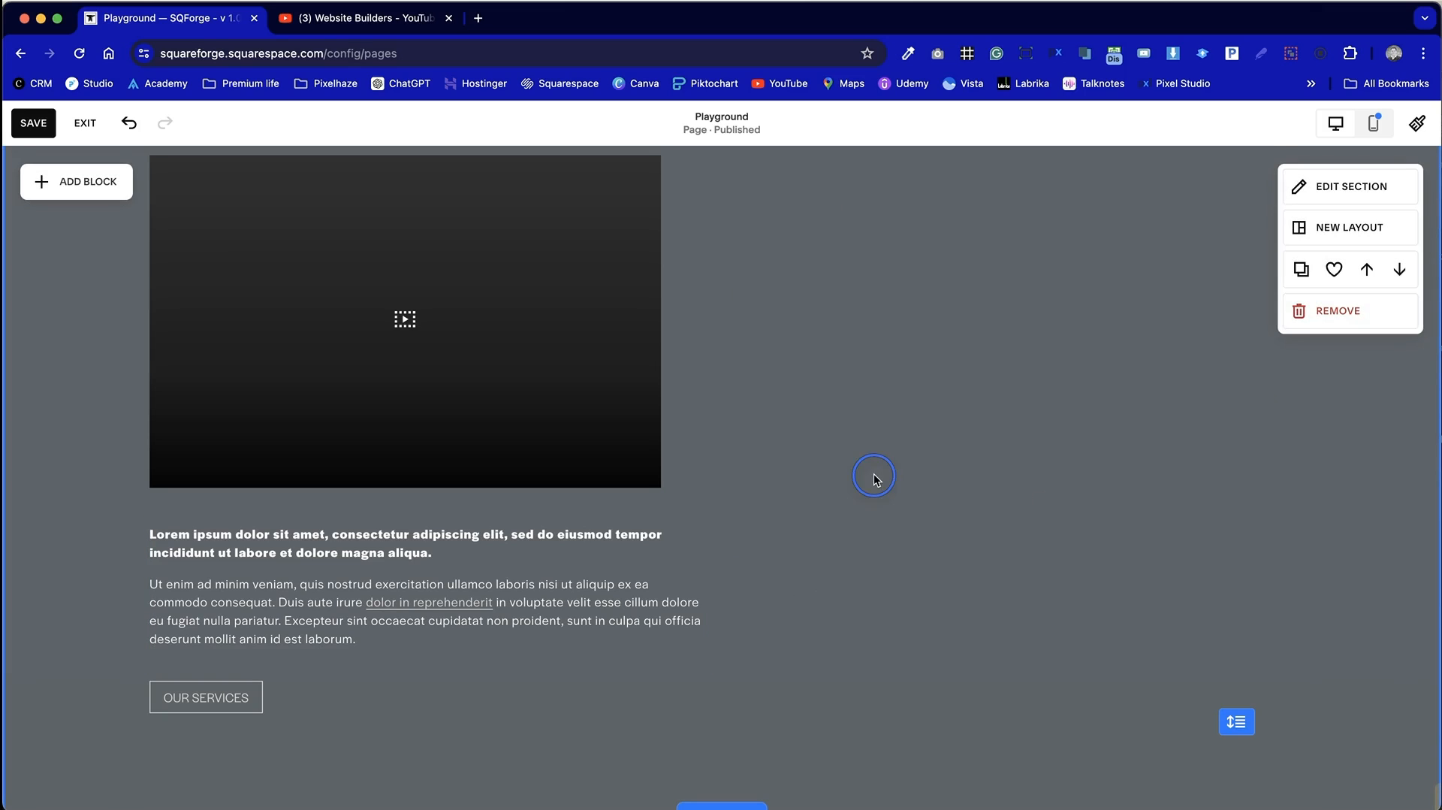
scroll(986, 587, down, 1)
scroll(986, 587, up, 3)
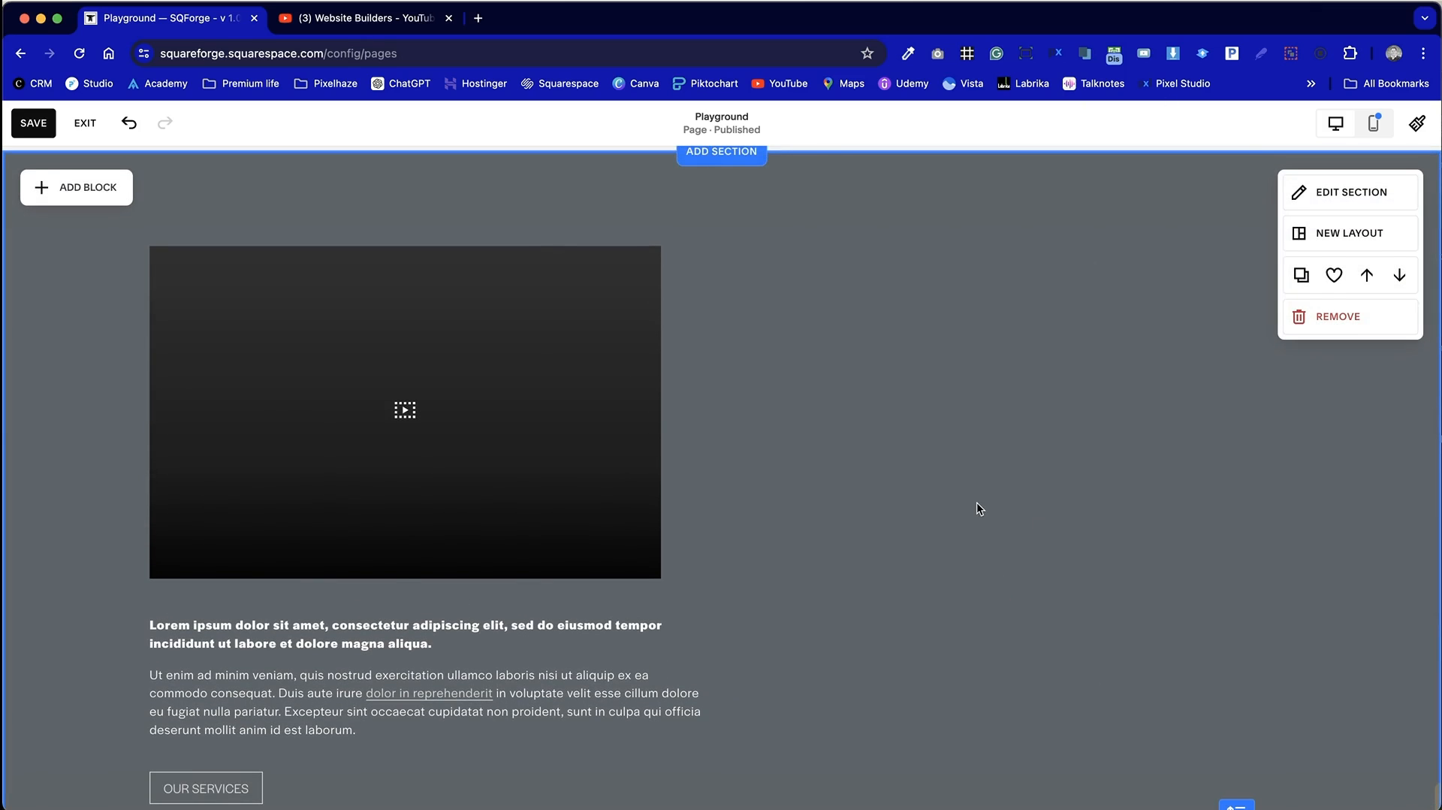
scroll(977, 509, down, 2)
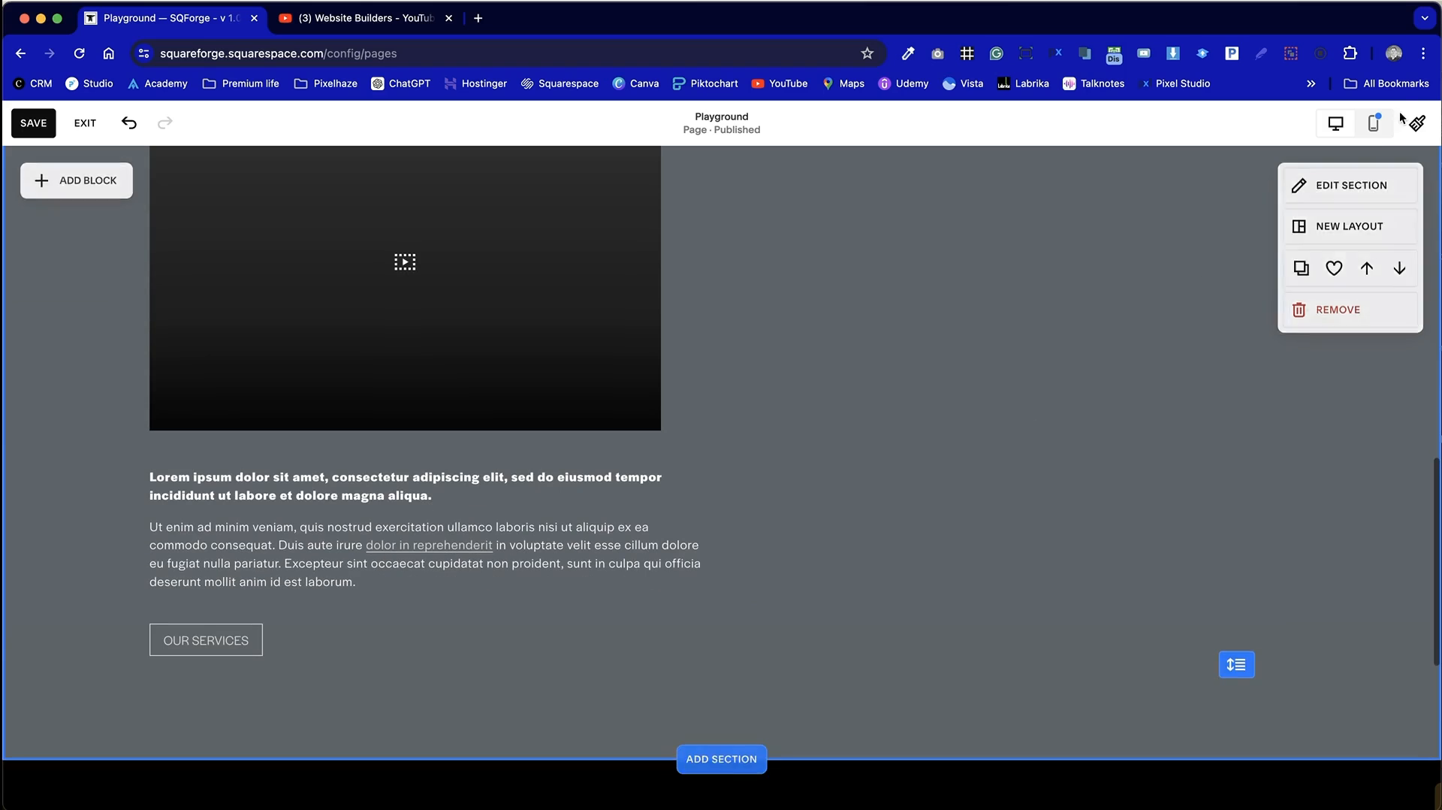
Step: Switch to the mobile layout and widen the dark section's text block leftward to match the video's width
click(1374, 122)
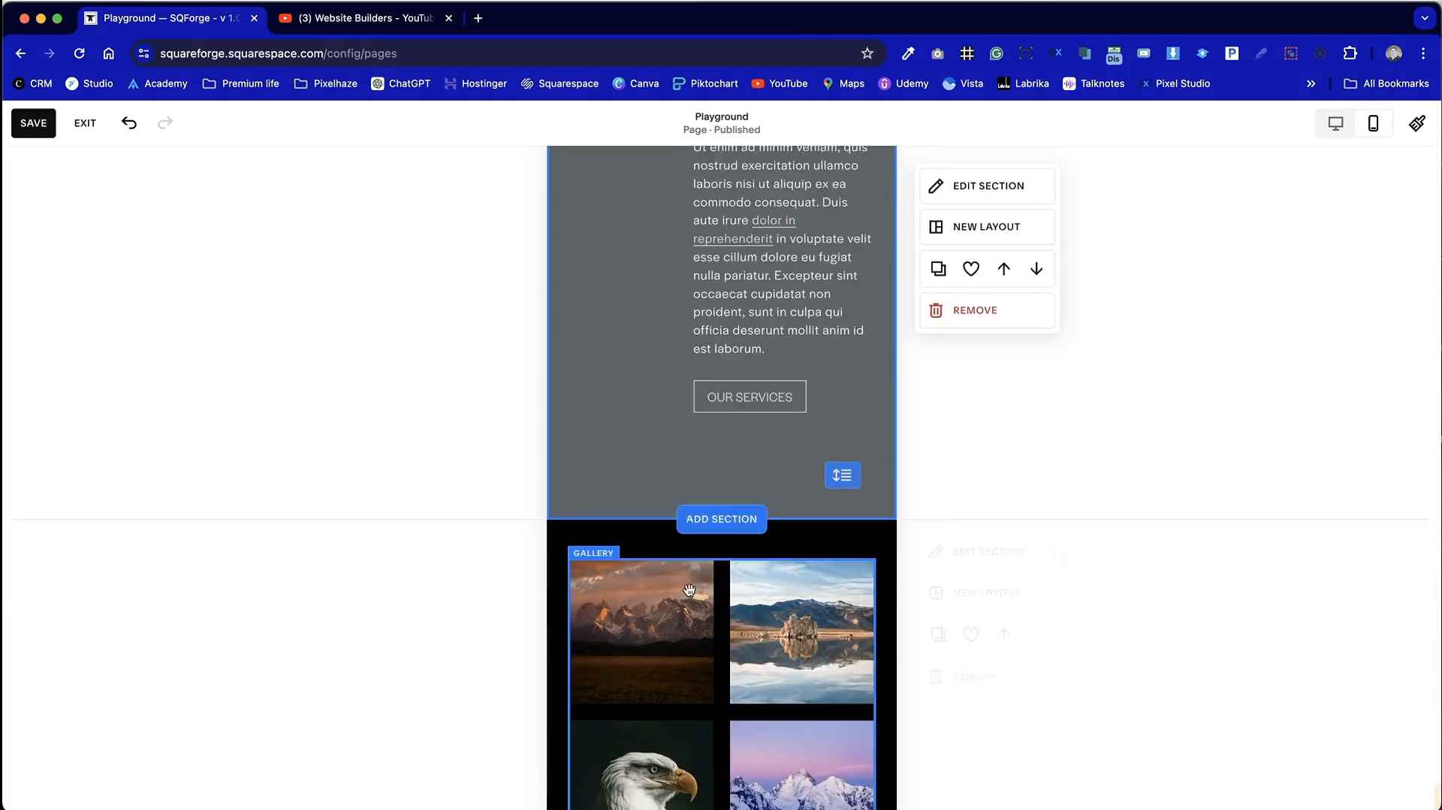
scroll(688, 589, up, 4)
click(740, 480)
drag(688, 471, 614, 473)
click(614, 481)
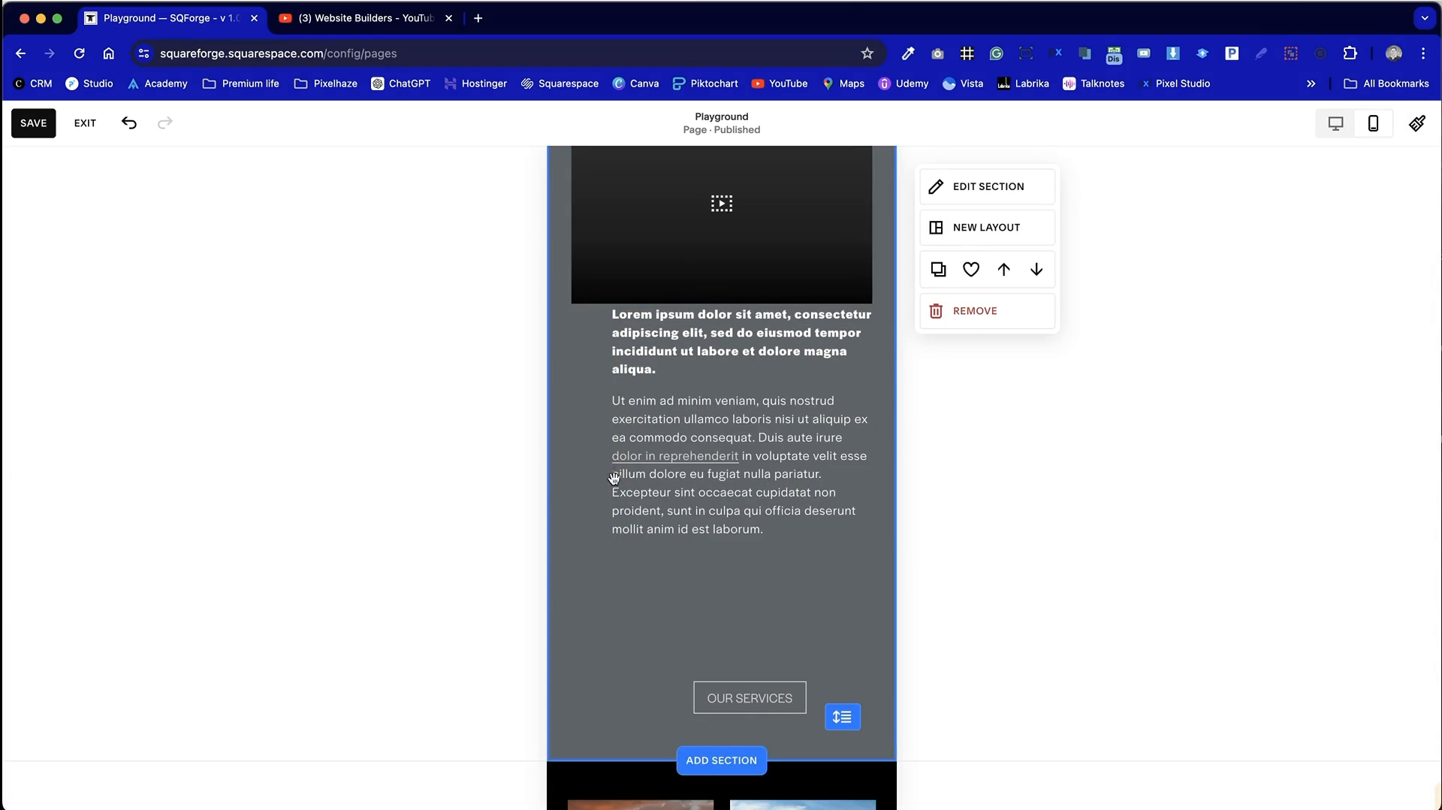
click(633, 487)
drag(615, 483, 571, 481)
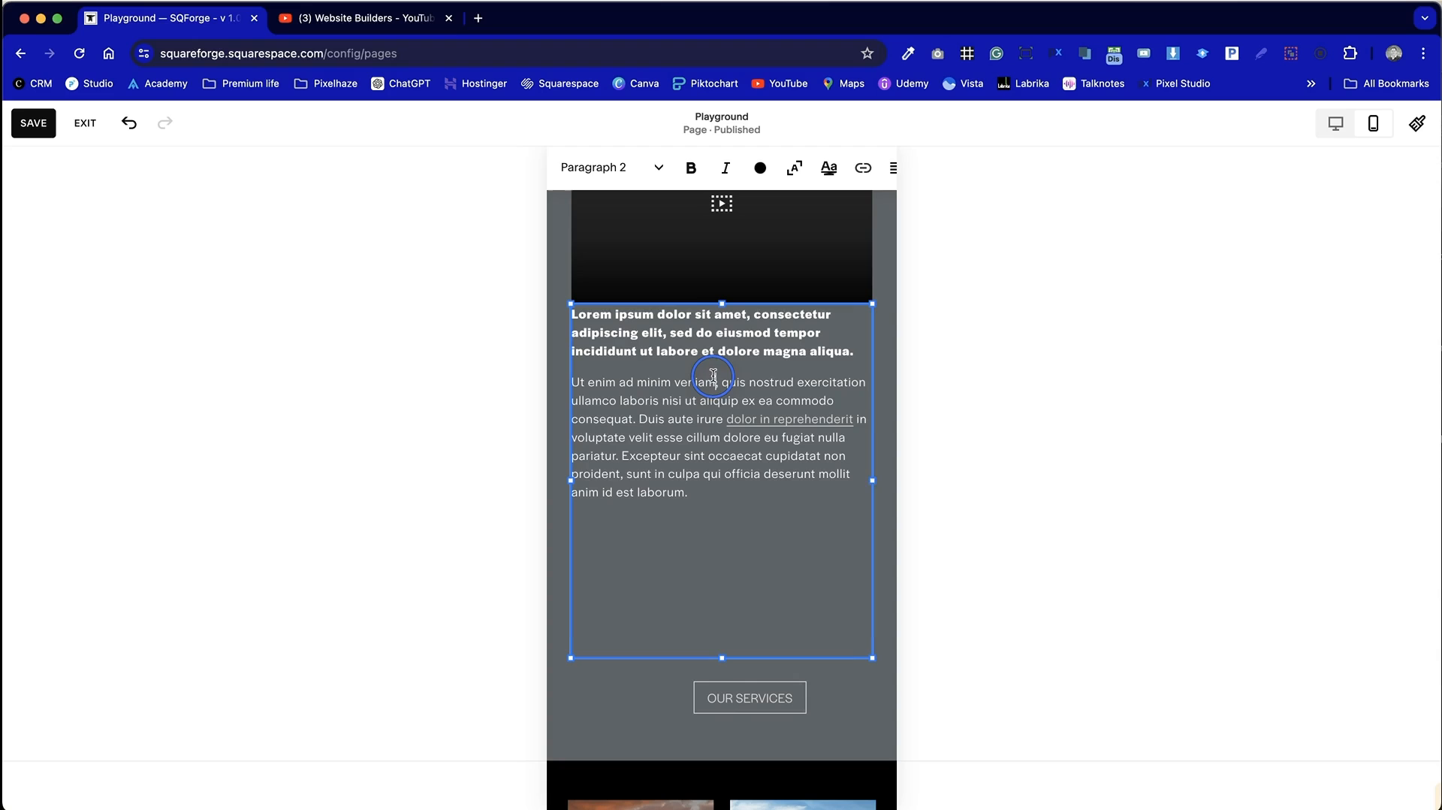
Step: Shorten the mobile text block to fit its text and move it down one row from the video
drag(723, 655, 727, 537)
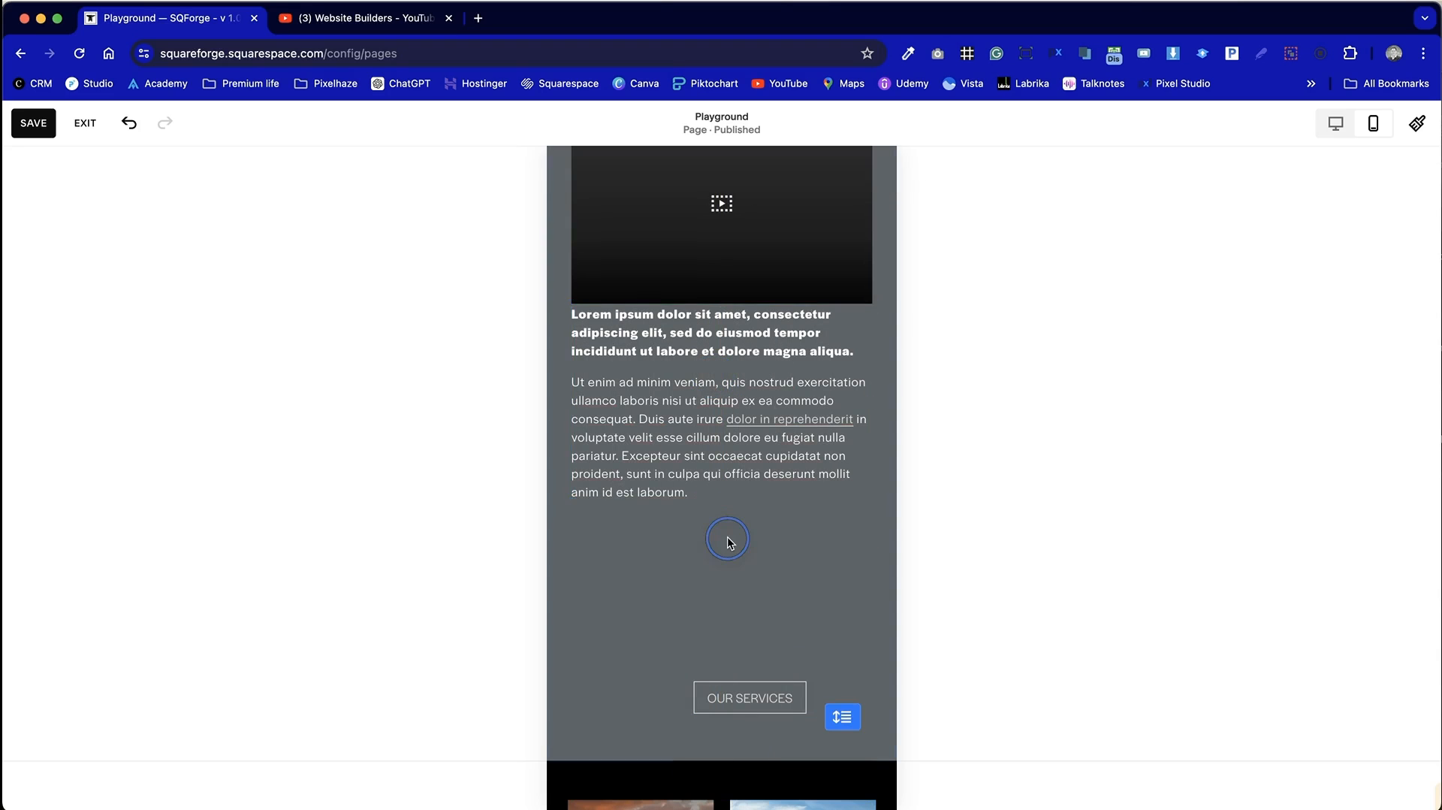
mouse_move(702, 395)
mouse_down()
mouse_move(698, 434)
mouse_move(697, 417)
mouse_up()
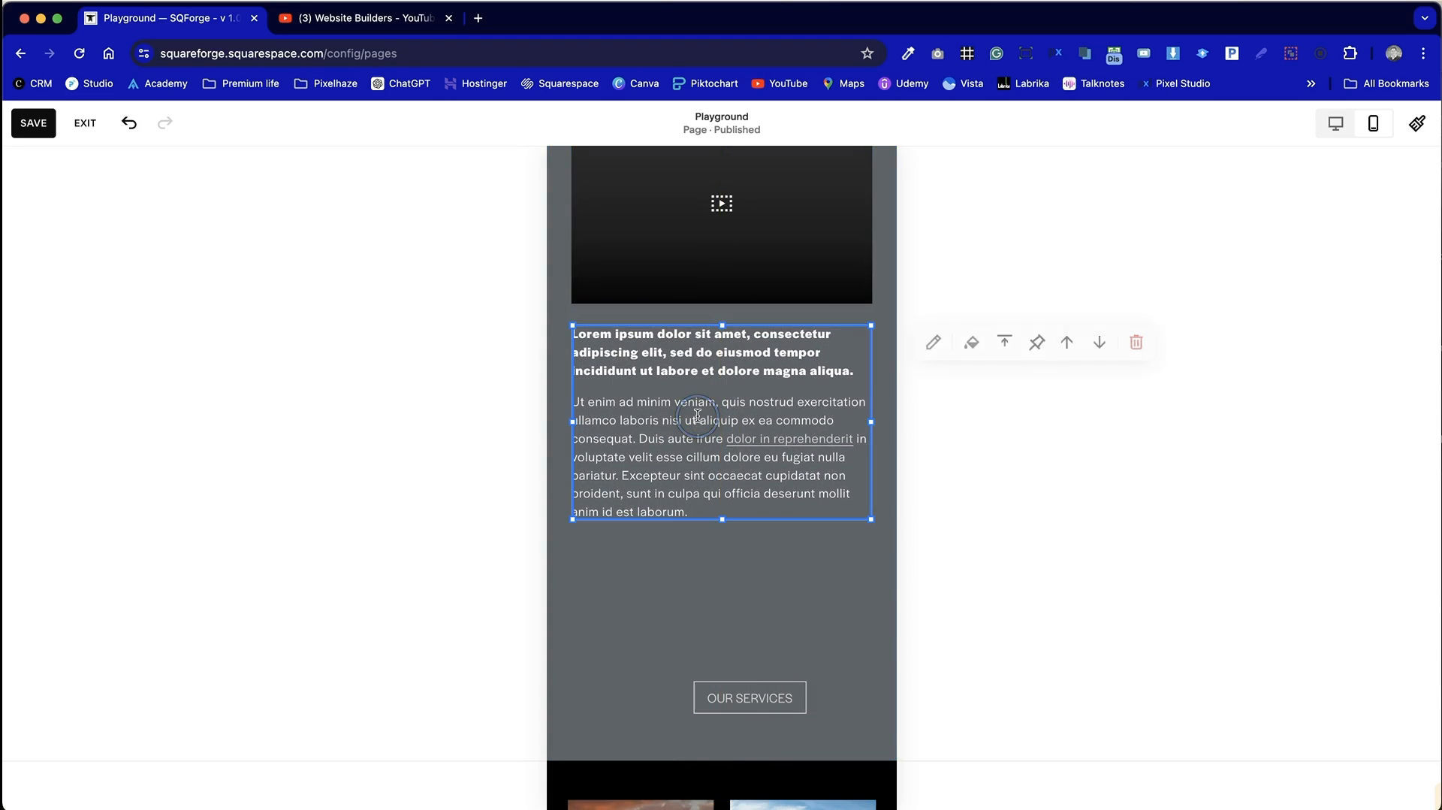
click(712, 576)
Step: Move the OUR SERVICES button in the mobile layout up beneath the text block, aligned with its left edge
drag(733, 700, 611, 570)
scroll(833, 658, up, 2)
scroll(833, 661, down, 2)
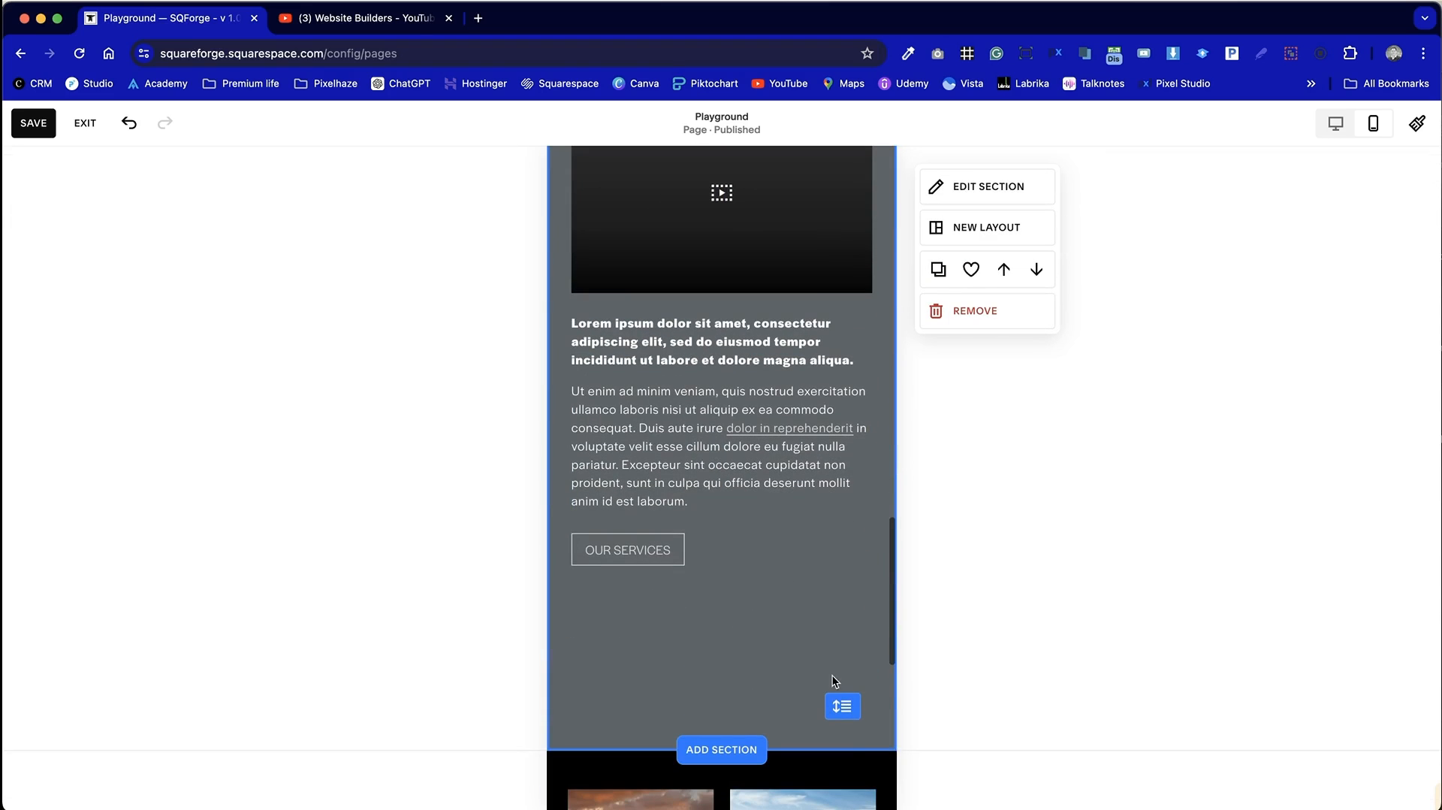
Step: Shorten the dark section in the mobile layout to remove the empty rows beneath the OUR SERVICES button
drag(842, 701, 841, 568)
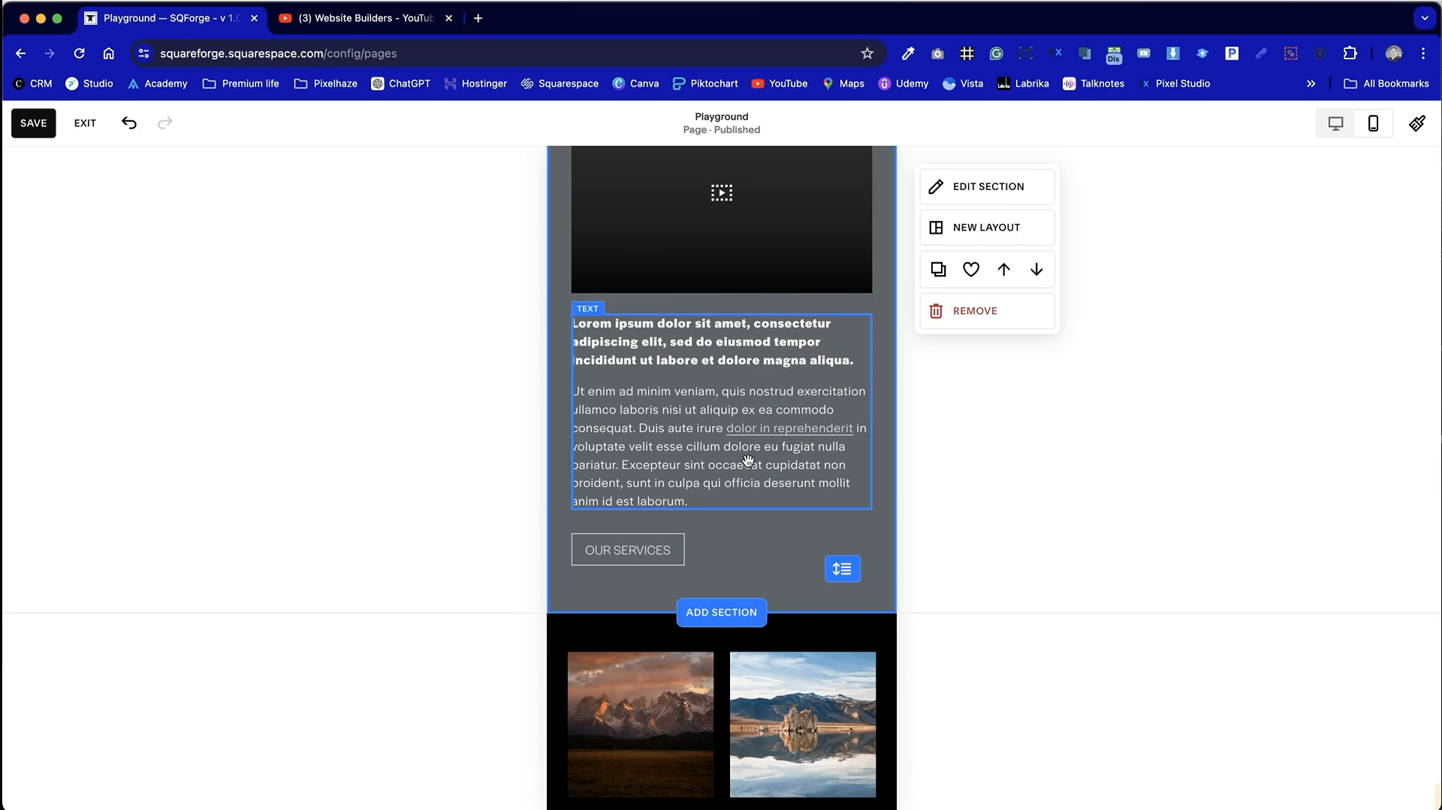
scroll(762, 482, up, 5)
scroll(1080, 337, down, 4)
scroll(742, 359, up, 1)
Step: Widen the light section's first text block to the video's width, shorten it to fit its text and lower it one row
scroll(742, 359, up, 16)
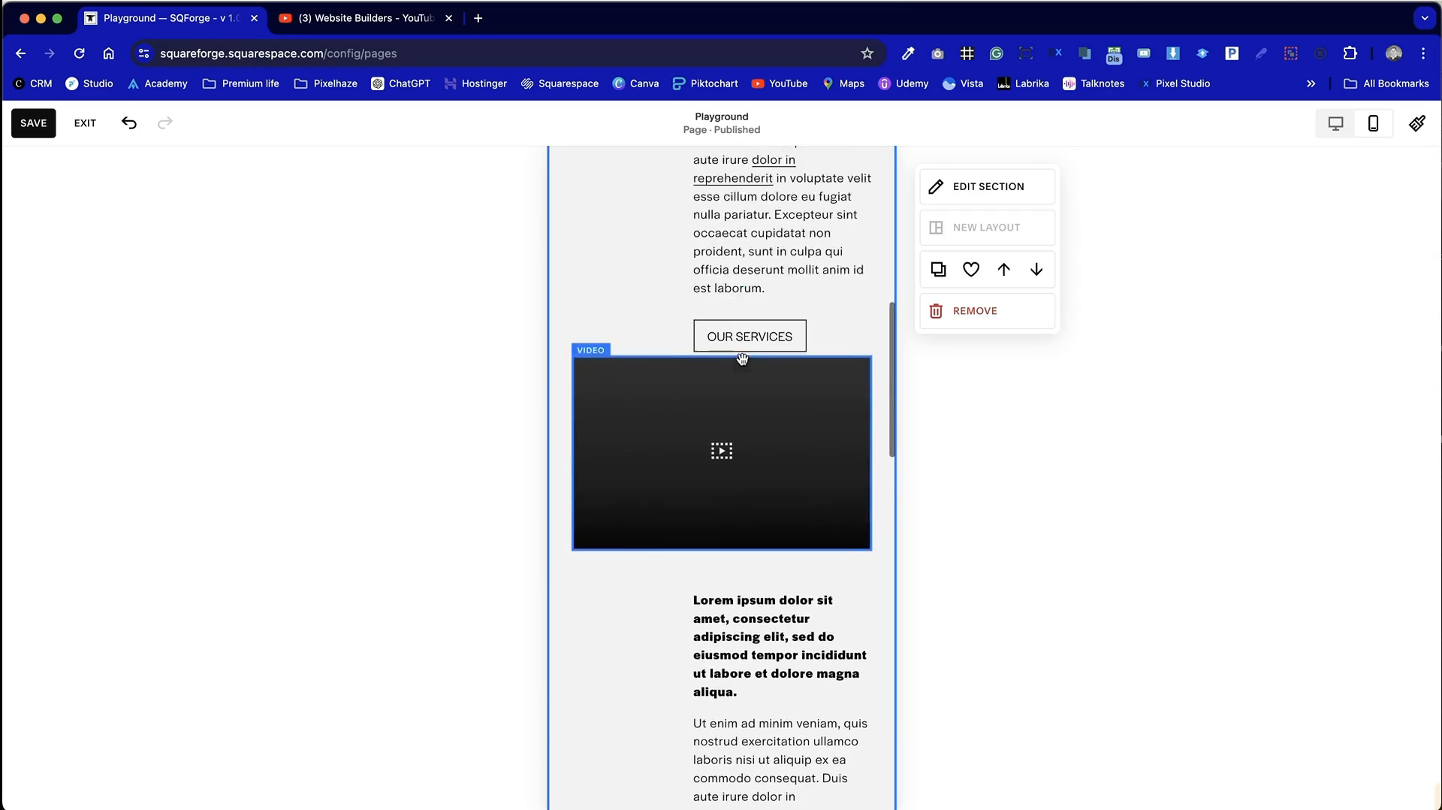
scroll(742, 453, up, 2)
scroll(744, 461, down, 3)
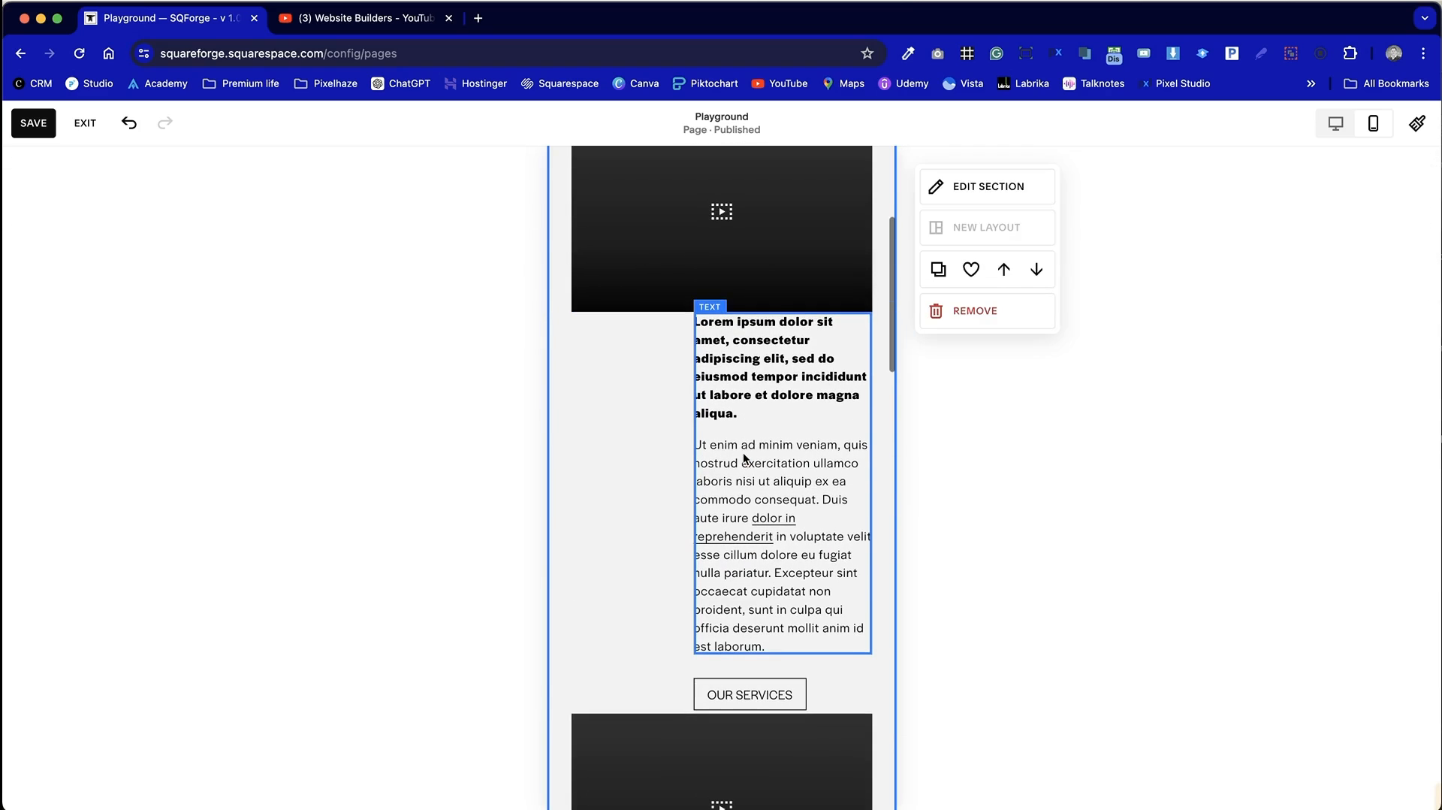
click(754, 536)
drag(693, 483, 580, 482)
drag(723, 666, 707, 476)
click(746, 669)
drag(706, 422, 709, 447)
Step: Move the light section's OUR SERVICES button up beneath the first text block, aligned with its left edge
click(729, 579)
scroll(730, 577, down, 1)
click(745, 628)
drag(745, 627, 616, 492)
click(752, 552)
Step: Move the light section's second video up beneath the OUR SERVICES button and bring its text block up and left below it
scroll(751, 552, up, 3)
scroll(752, 552, down, 7)
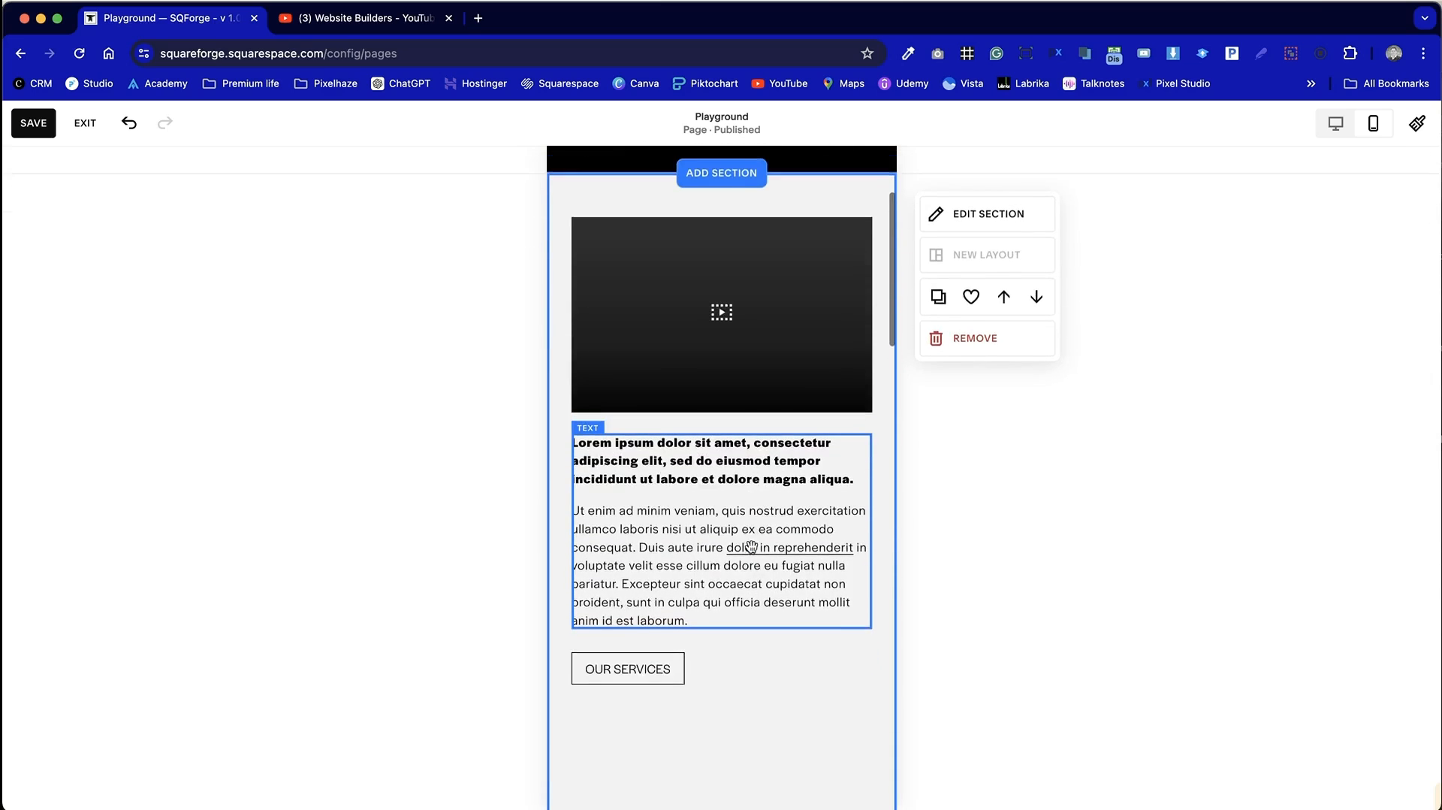
scroll(752, 546, down, 1)
drag(738, 490, 734, 387)
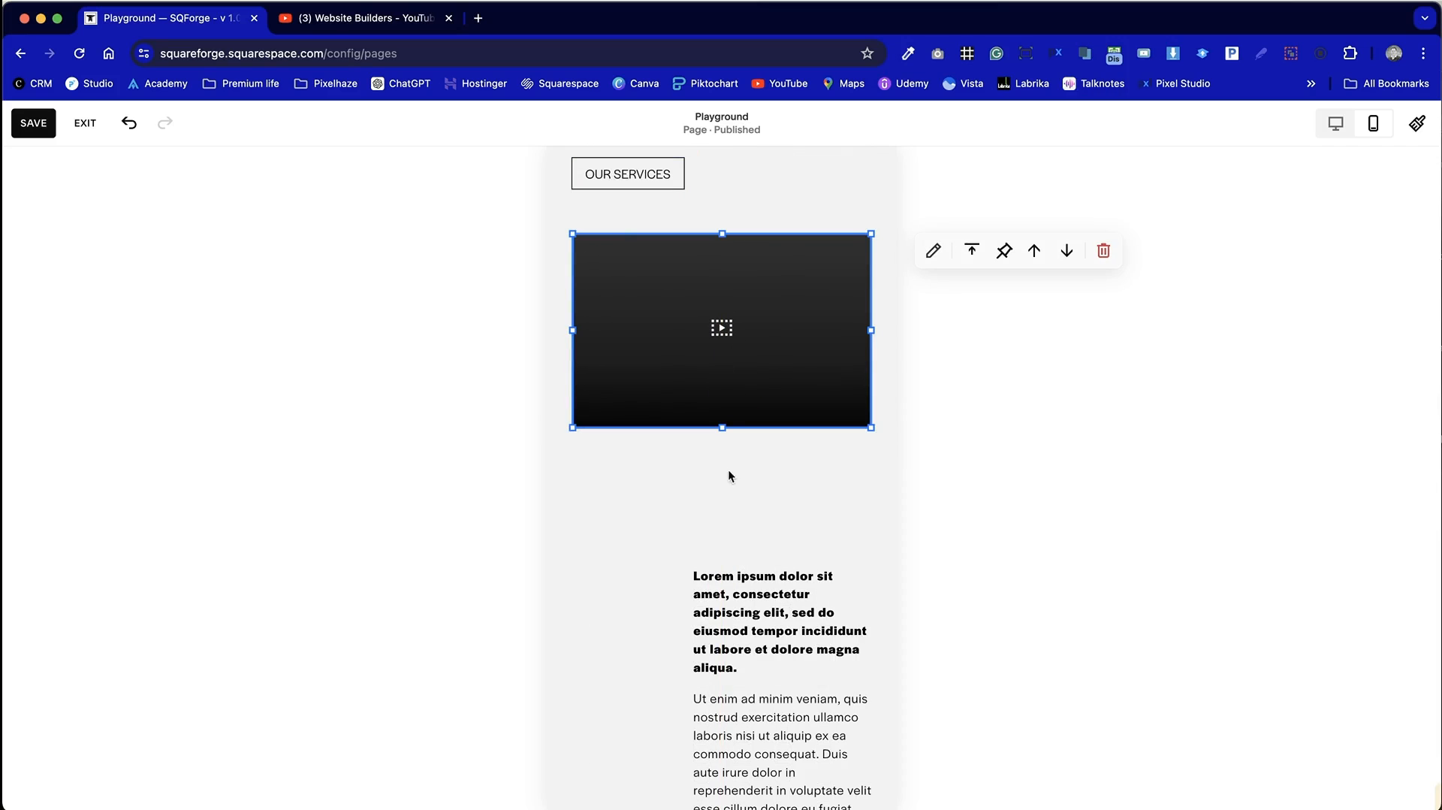
click(744, 558)
scroll(763, 602, down, 2)
drag(763, 602, 651, 493)
scroll(668, 499, up, 4)
Step: Widen the second text block to match the video's width and shorten it to fit its text
drag(751, 703, 823, 704)
scroll(769, 702, down, 4)
drag(722, 686, 722, 552)
click(722, 708)
Step: Move the OUR PRODUCTS button up beneath the second text block and shorten the light section to remove its empty rows
scroll(722, 708, down, 2)
drag(736, 729, 615, 458)
drag(849, 745, 821, 459)
Step: Stretch the light section's second video across the full width of the mobile screen
scroll(795, 386, up, 10)
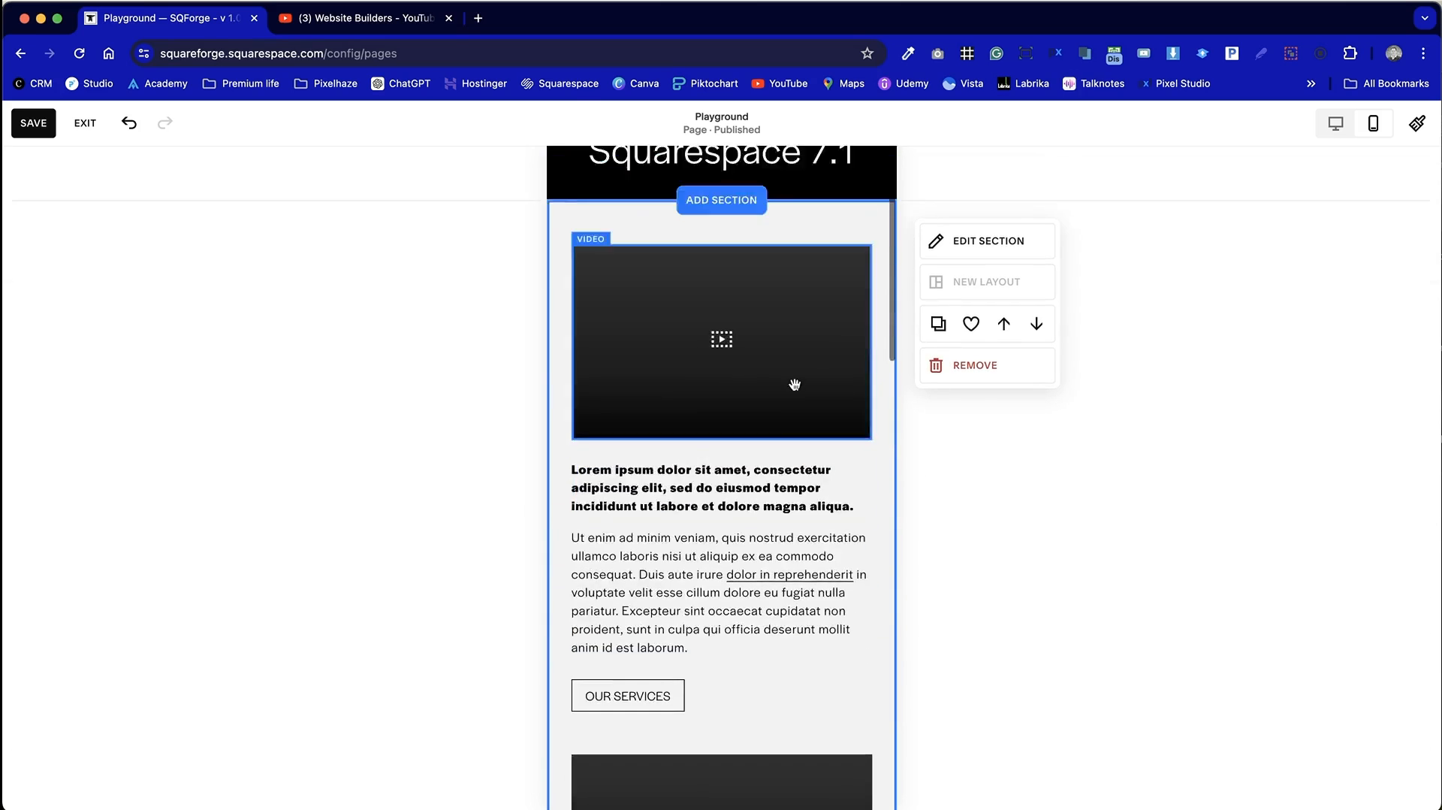
scroll(795, 384, down, 9)
scroll(795, 384, down, 10)
scroll(796, 376, up, 6)
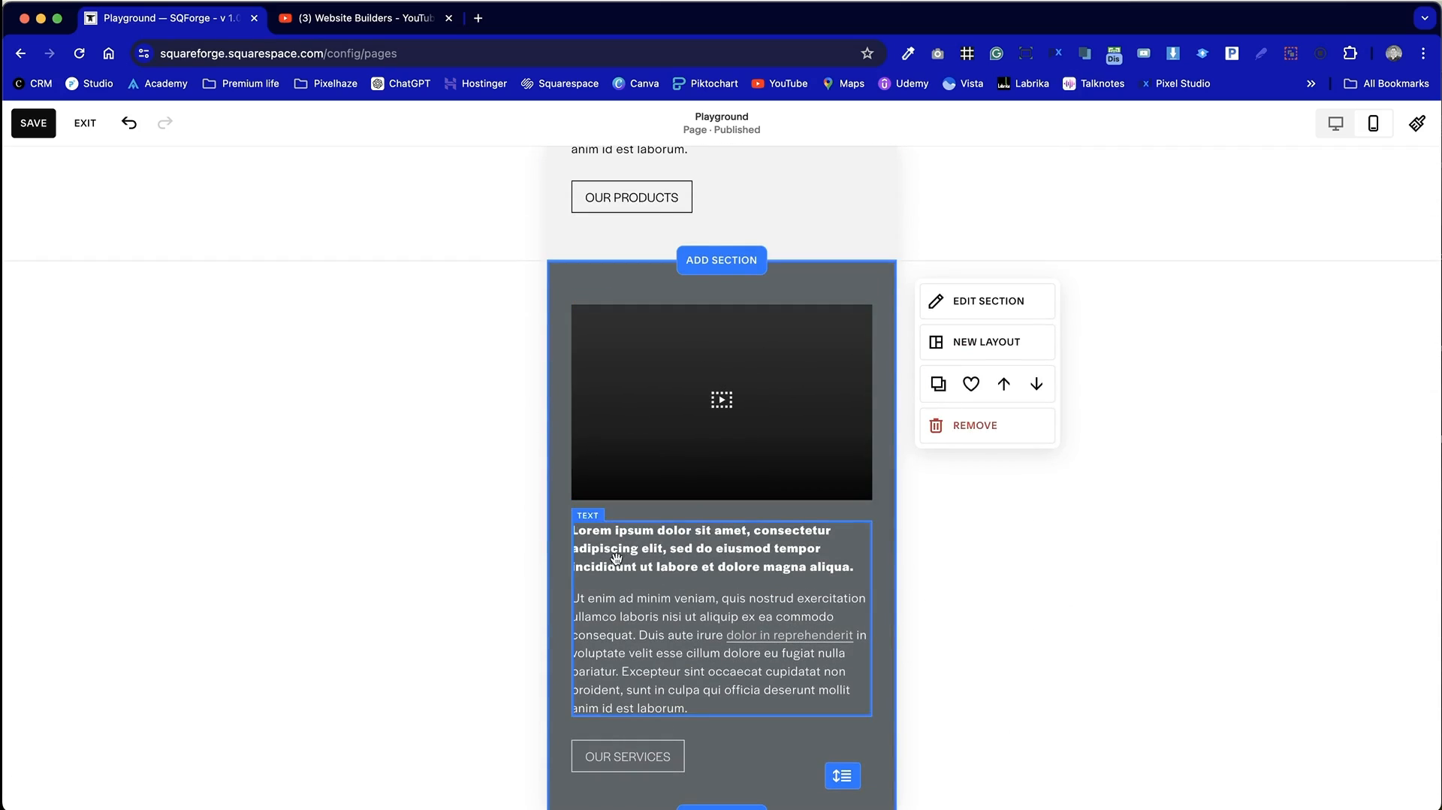
scroll(797, 640, up, 8)
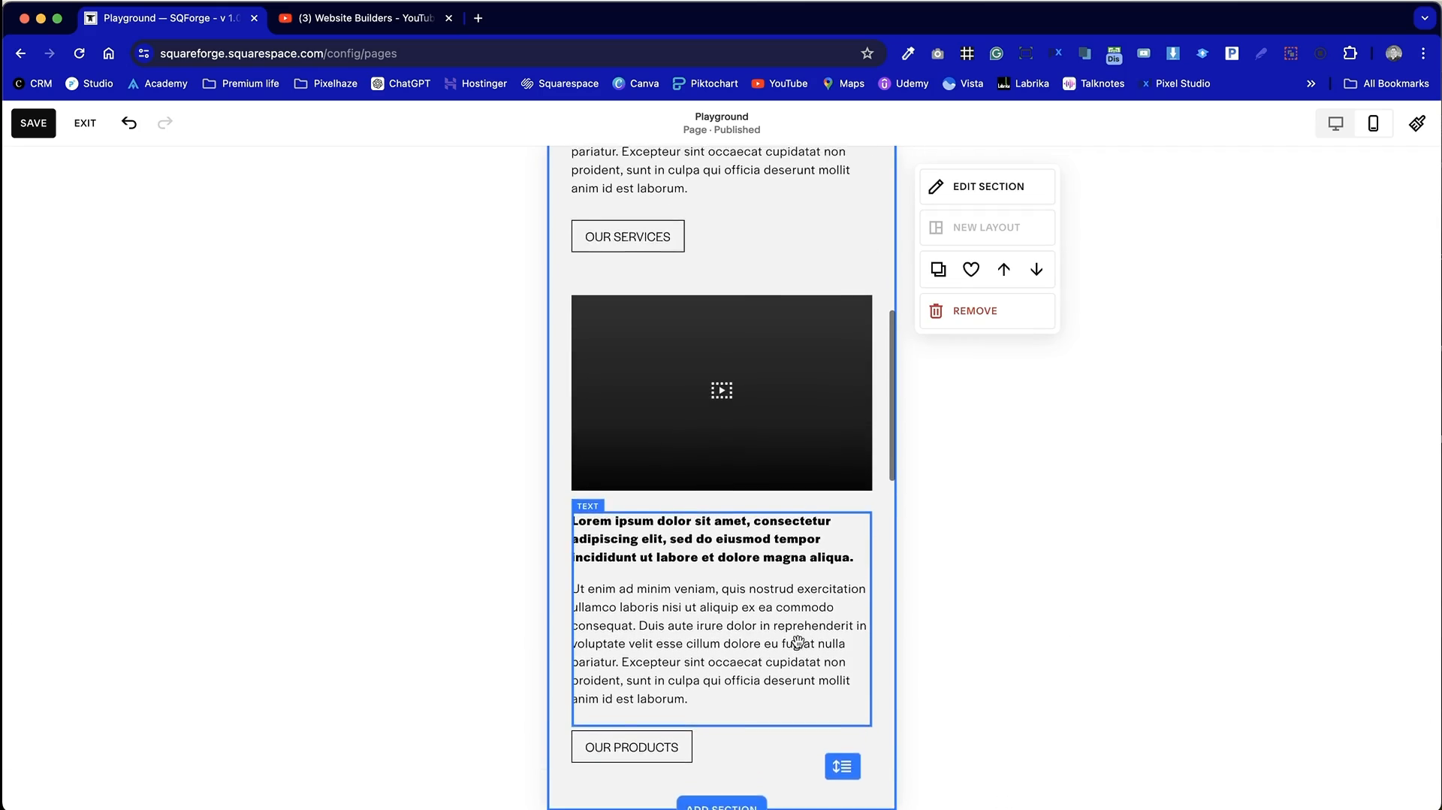
scroll(798, 640, down, 3)
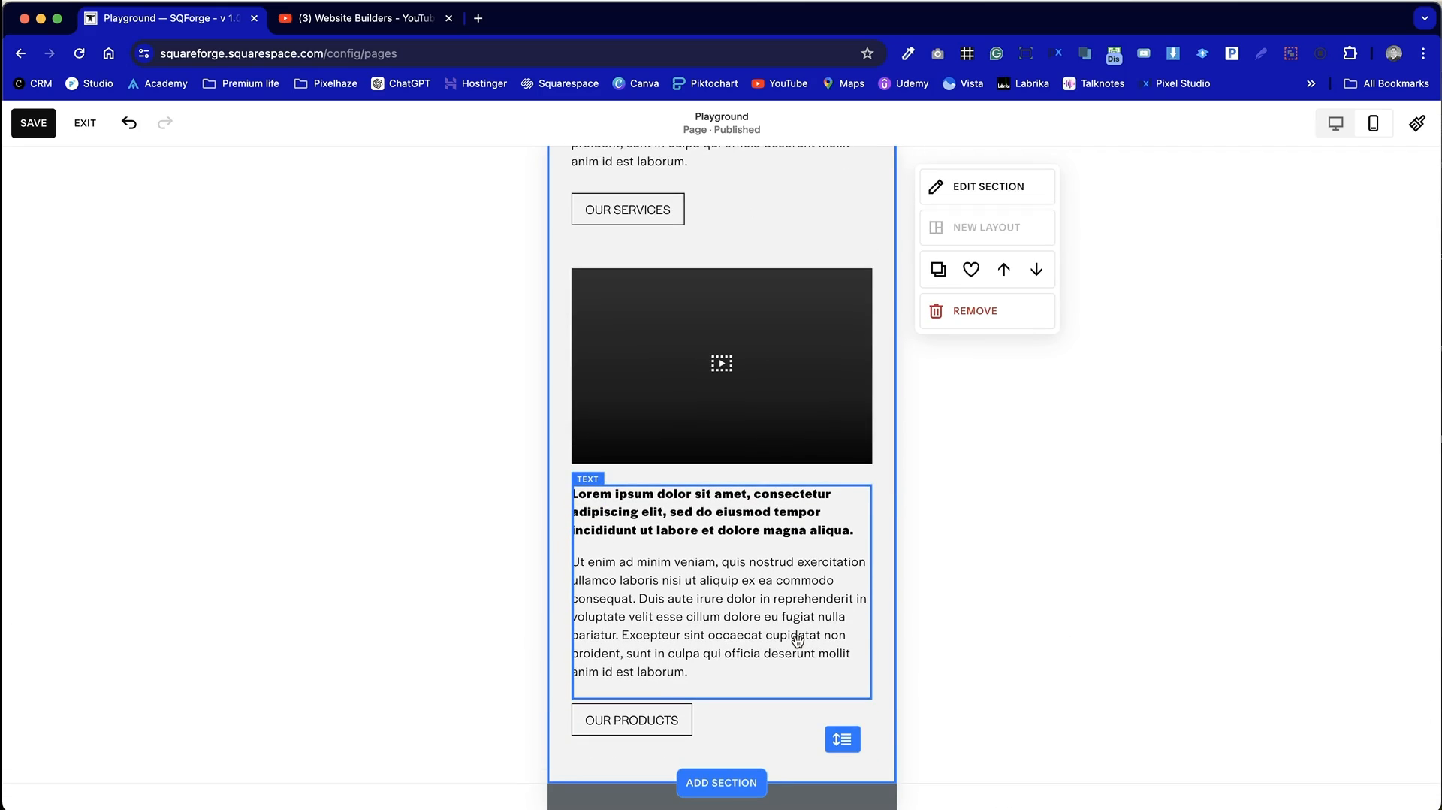
click(702, 398)
drag(572, 365, 543, 362)
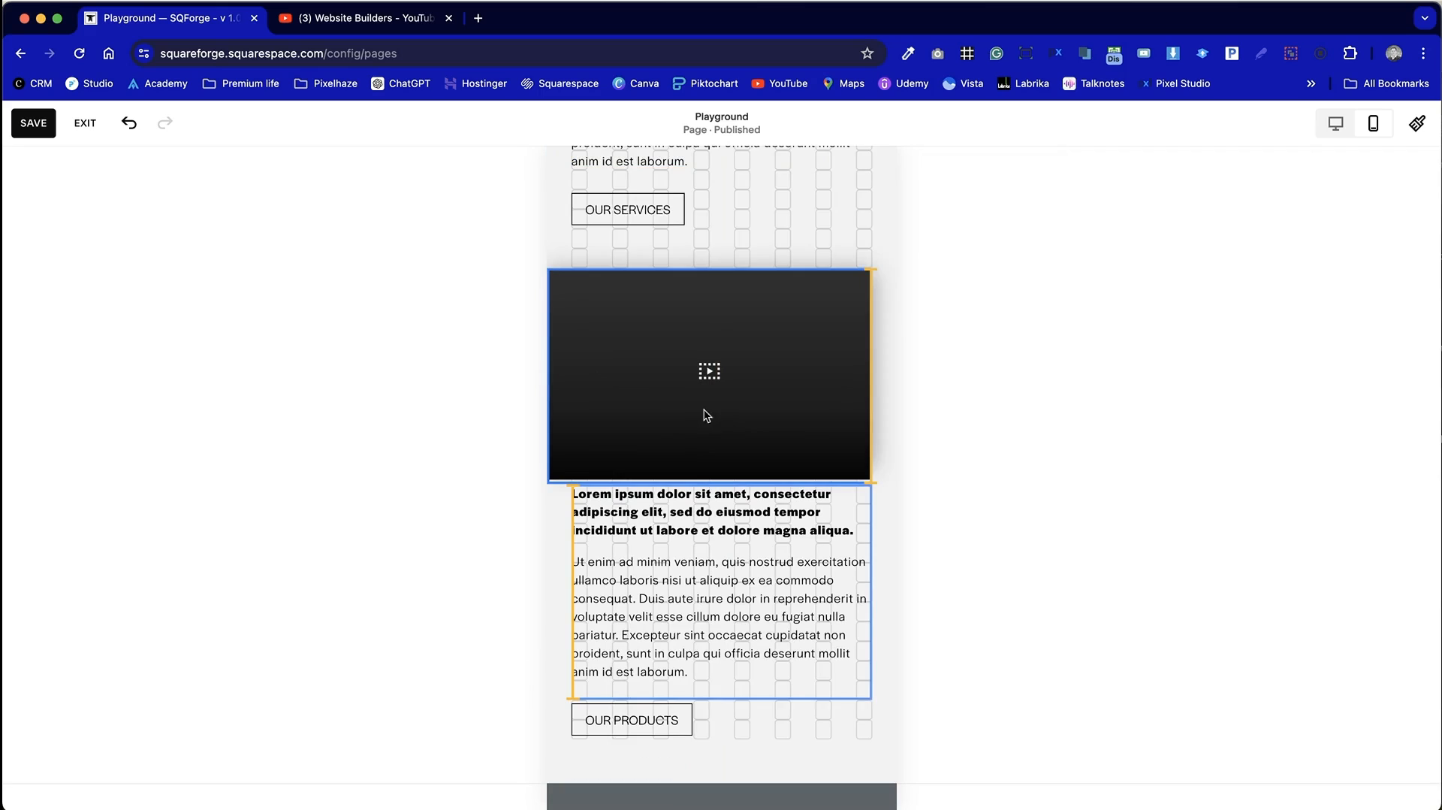
drag(640, 393, 807, 428)
mouse_move(873, 379)
mouse_down()
mouse_move(893, 383)
mouse_move(873, 404)
mouse_up()
click(835, 601)
Step: Move the second text block and OUR PRODUCTS button down together to clear the enlarged video
scroll(835, 605, down, 3)
drag(803, 624, 644, 530)
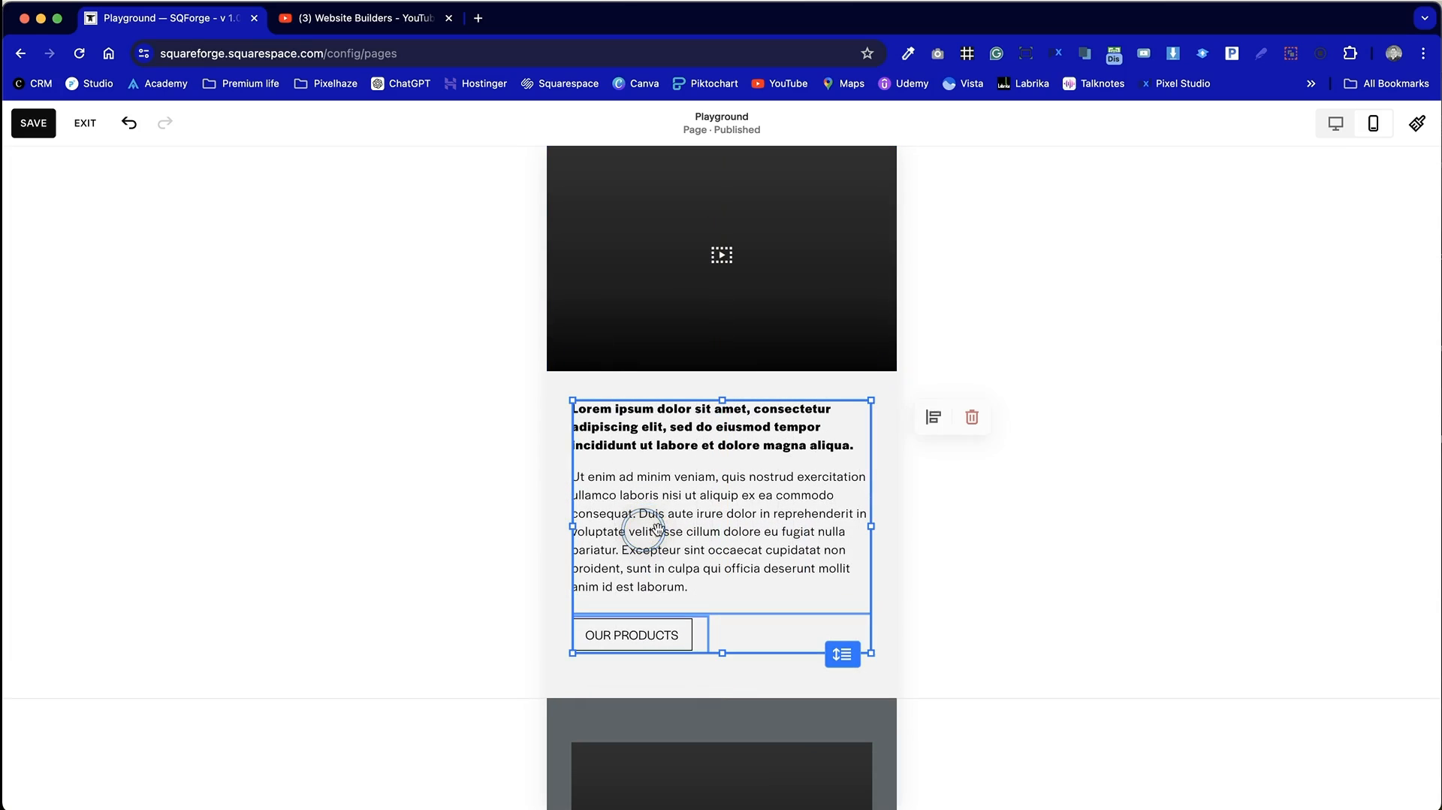
click(884, 471)
Step: Stretch the light section's first video across the full width of the mobile screen
scroll(885, 474, up, 6)
scroll(885, 473, down, 1)
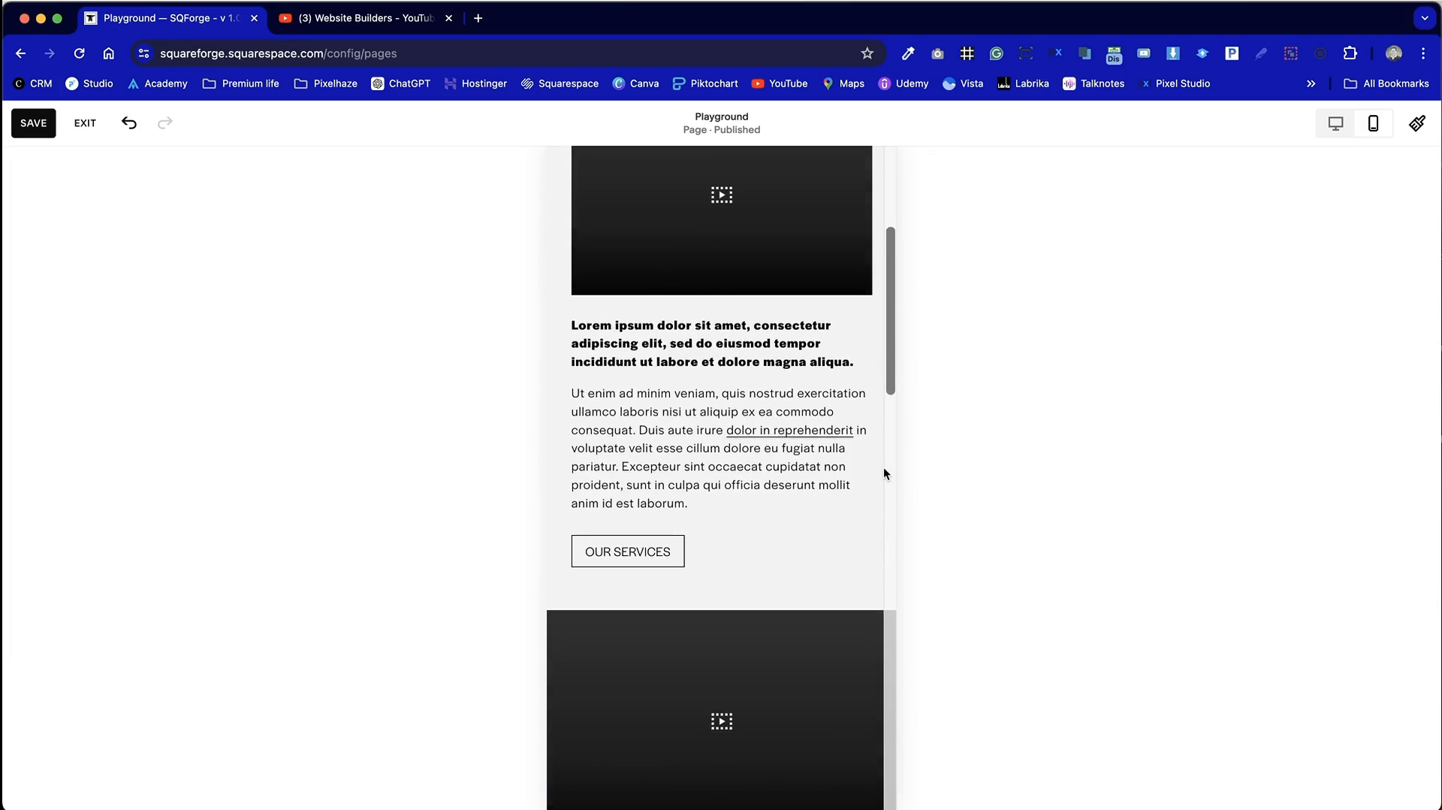
scroll(883, 473, up, 3)
click(595, 306)
drag(571, 304, 534, 304)
drag(871, 306, 900, 319)
Step: Make room above the second video group and move the first text block and OUR SERVICES button down below the enlarged video
drag(846, 445, 858, 443)
scroll(860, 445, down, 8)
click(643, 316)
scroll(648, 319, up, 10)
click(661, 460)
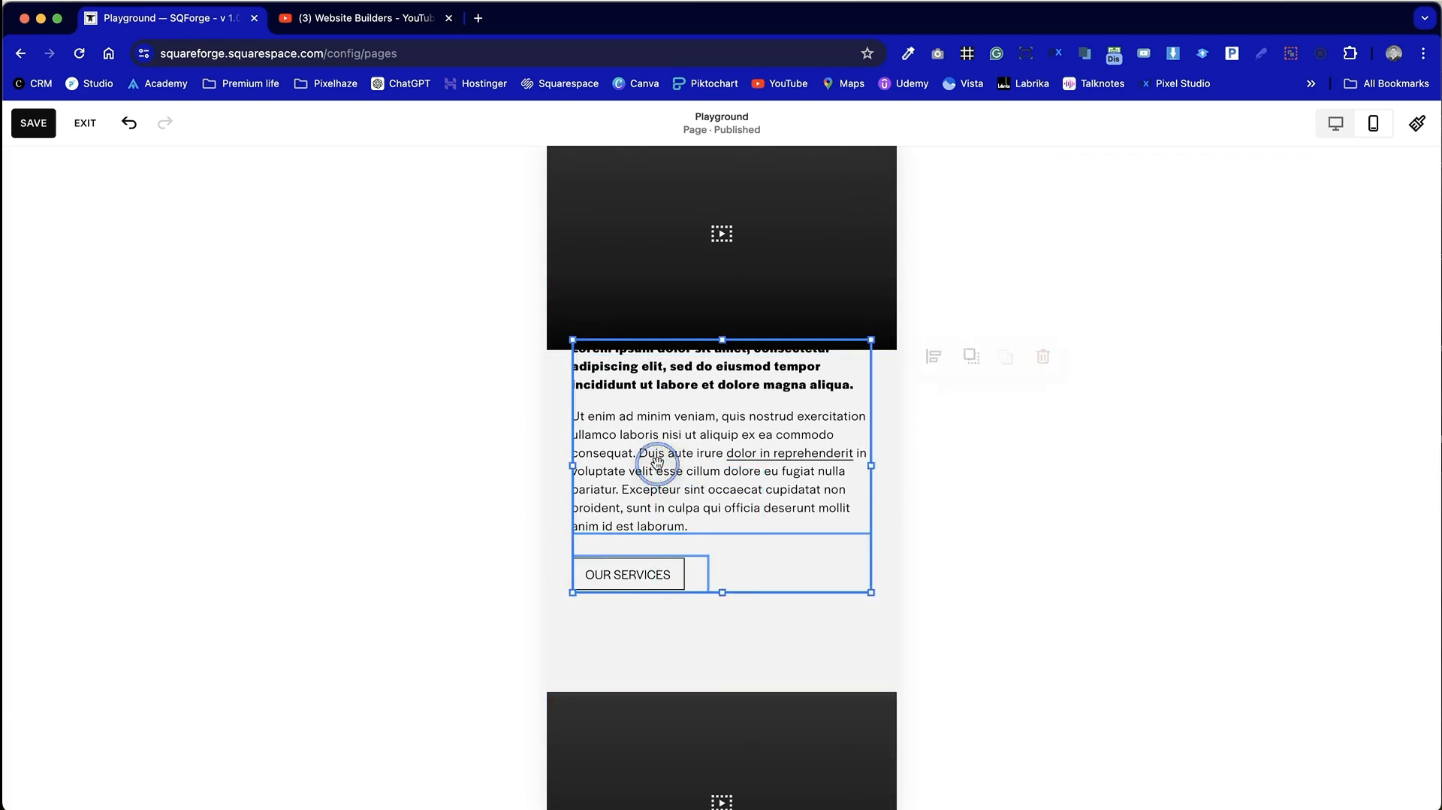
scroll(660, 461, up, 3)
scroll(726, 758, down, 3)
Step: Return to the desktop layout and duplicate the dark section's video, text and button group into the right half, level with the original
click(1336, 123)
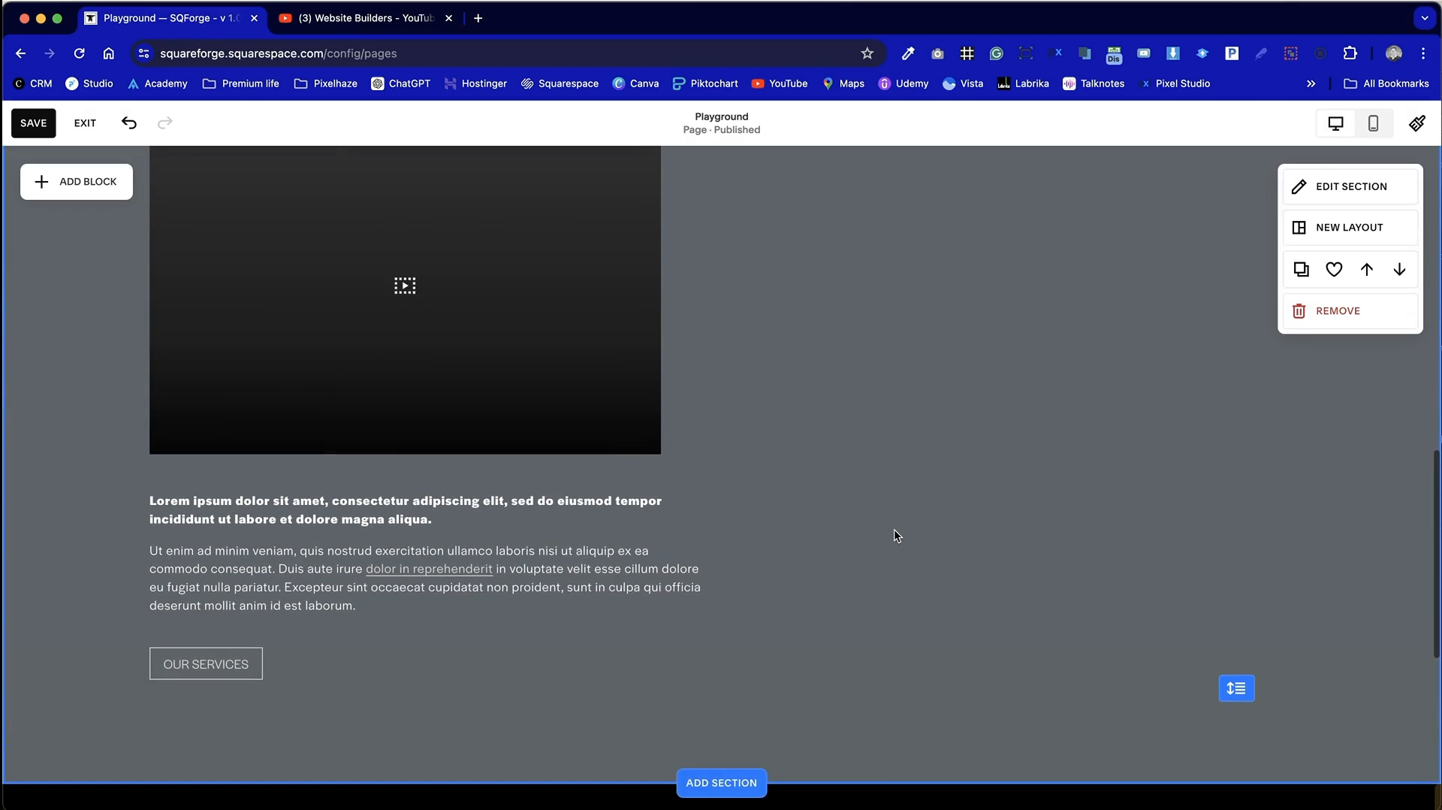
click(349, 299)
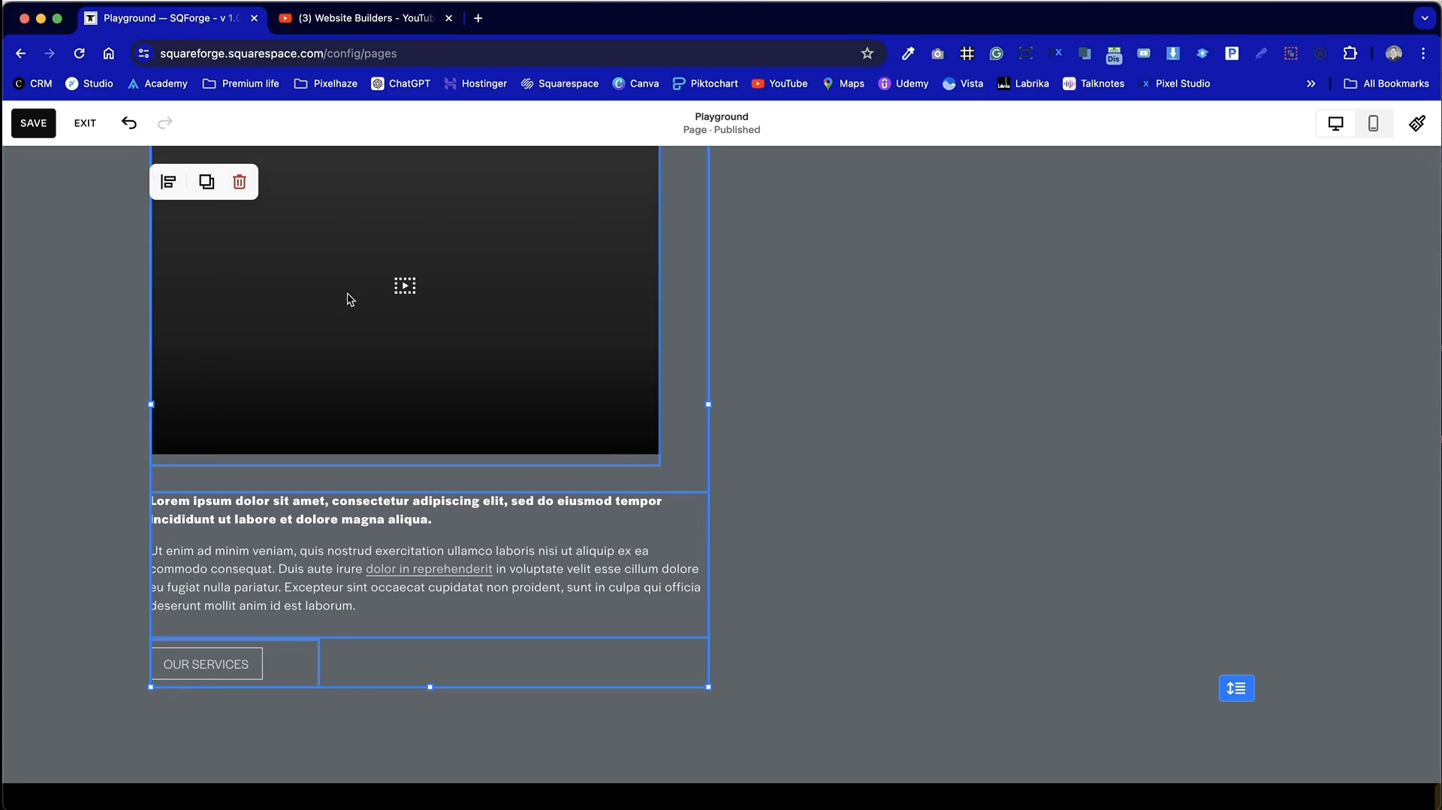
click(205, 183)
drag(384, 382, 935, 368)
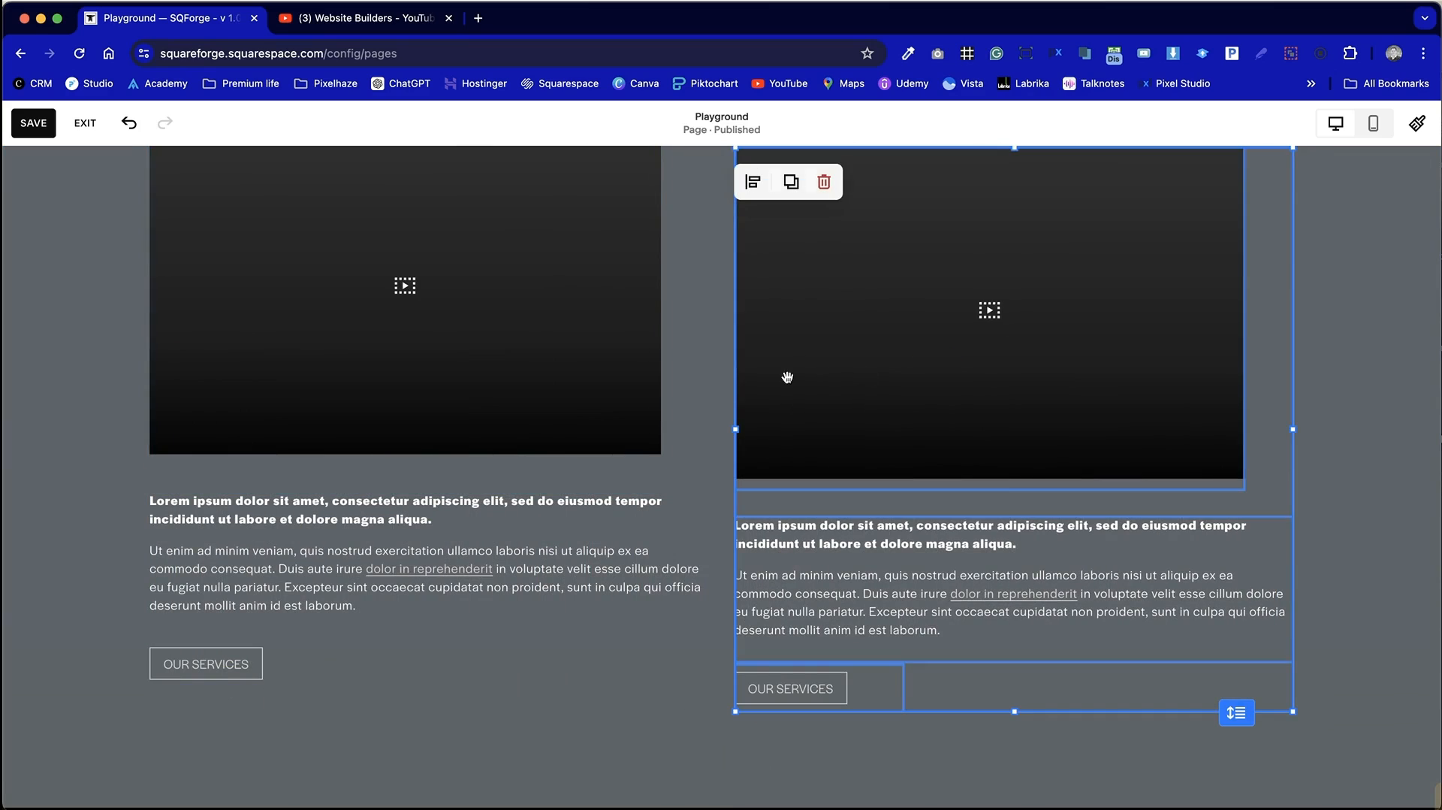
click(704, 405)
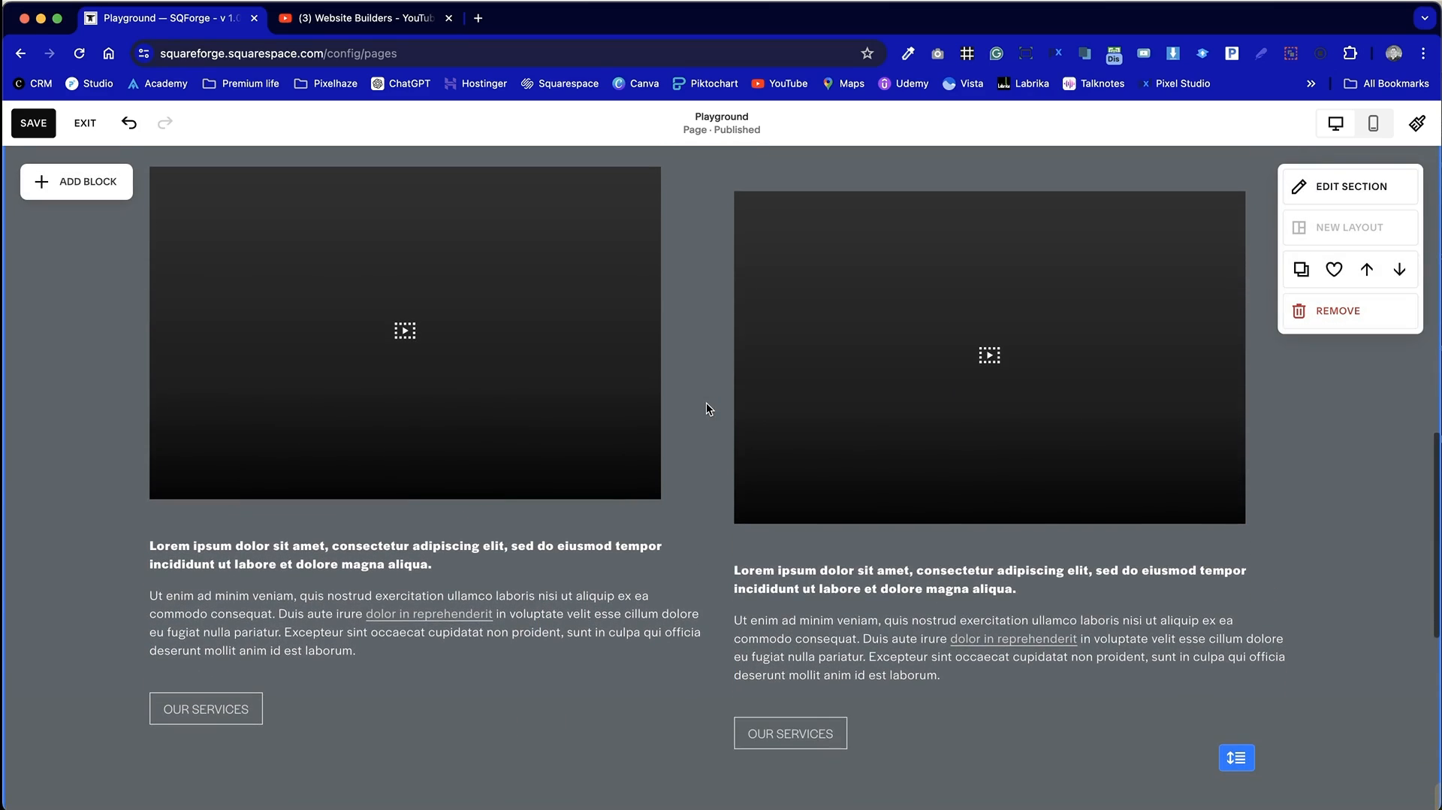
drag(856, 406, 857, 383)
click(703, 259)
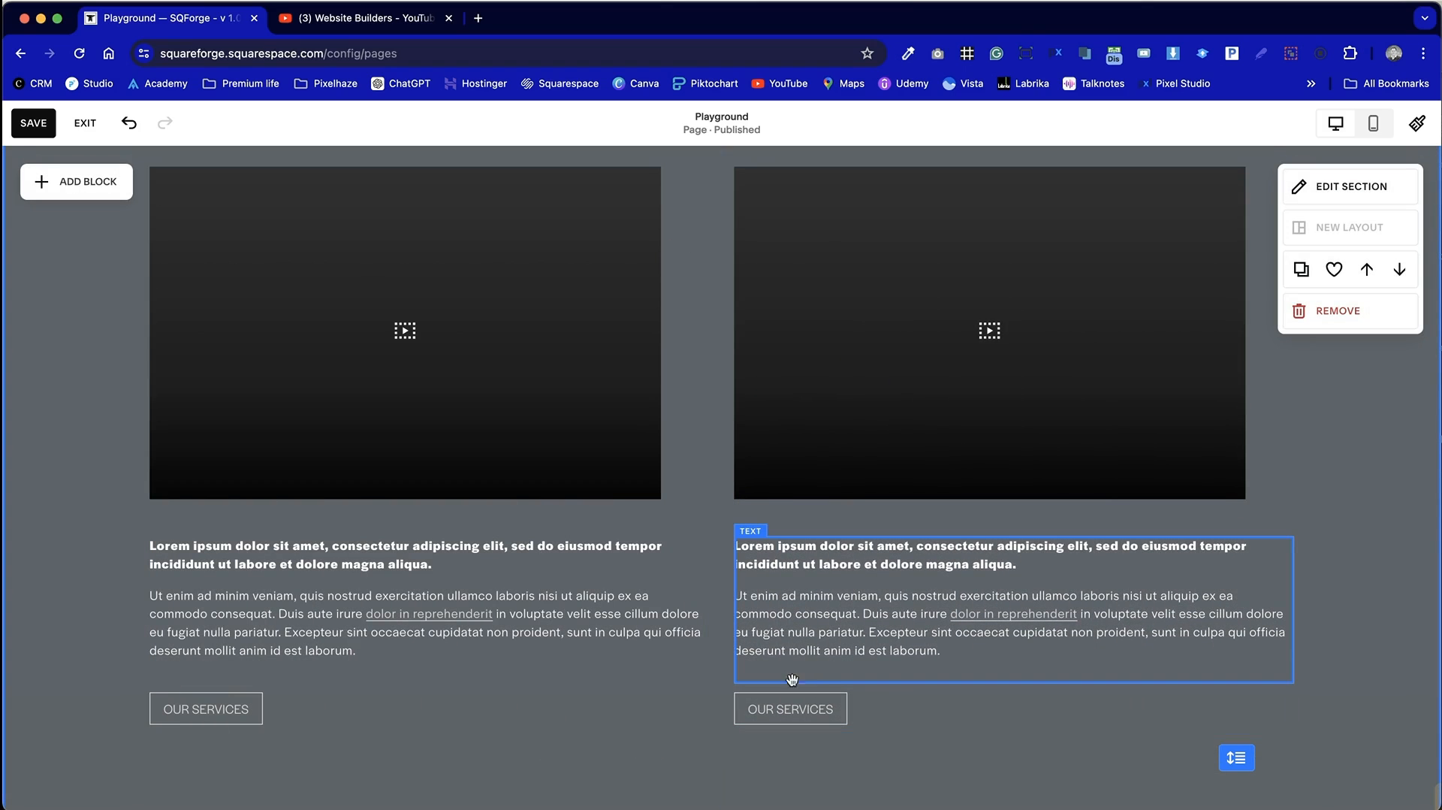
Step: Narrow both text blocks in the dark section to match the widths of the videos above them
click(697, 614)
drag(698, 626, 665, 628)
click(687, 629)
click(1229, 617)
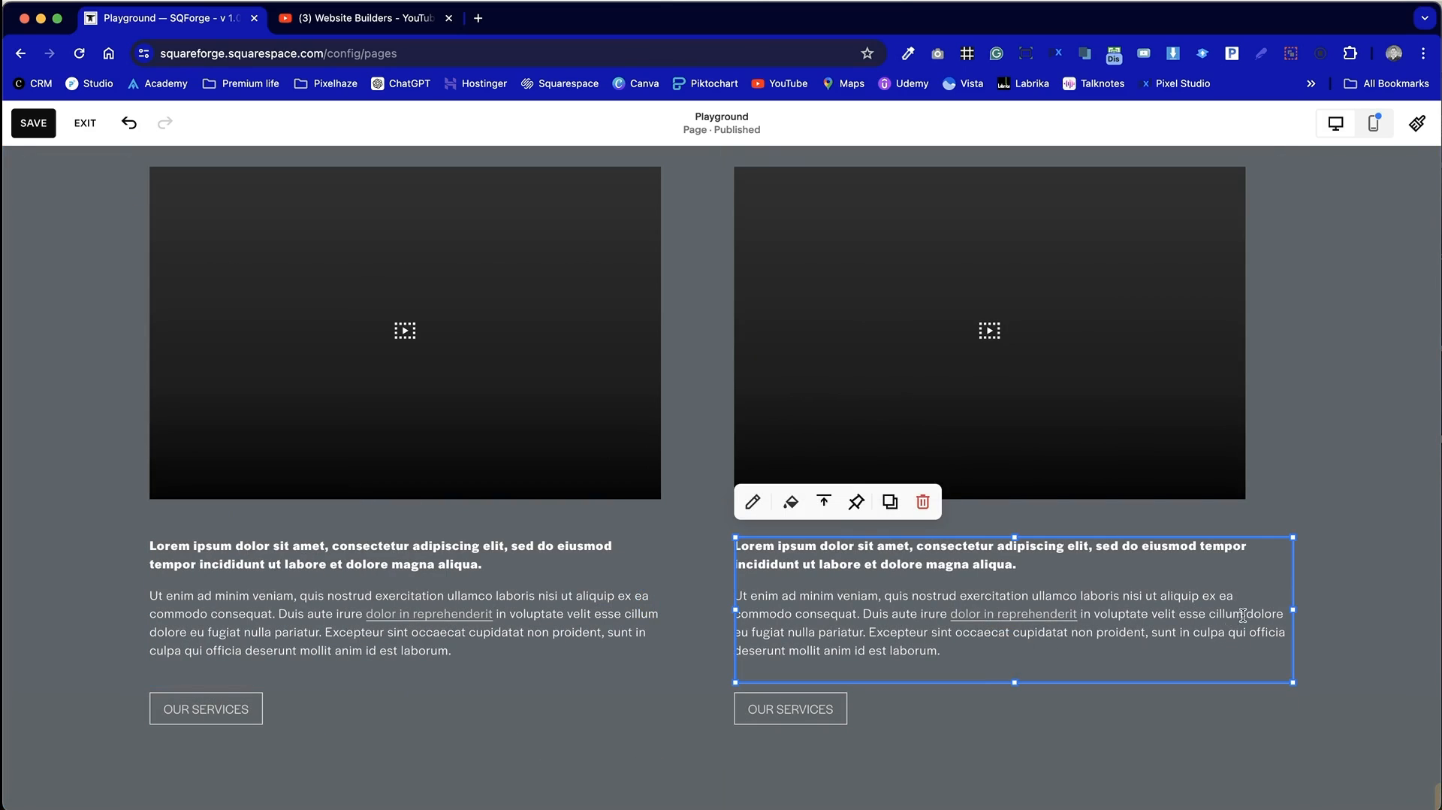
drag(1297, 607, 1252, 602)
click(1289, 622)
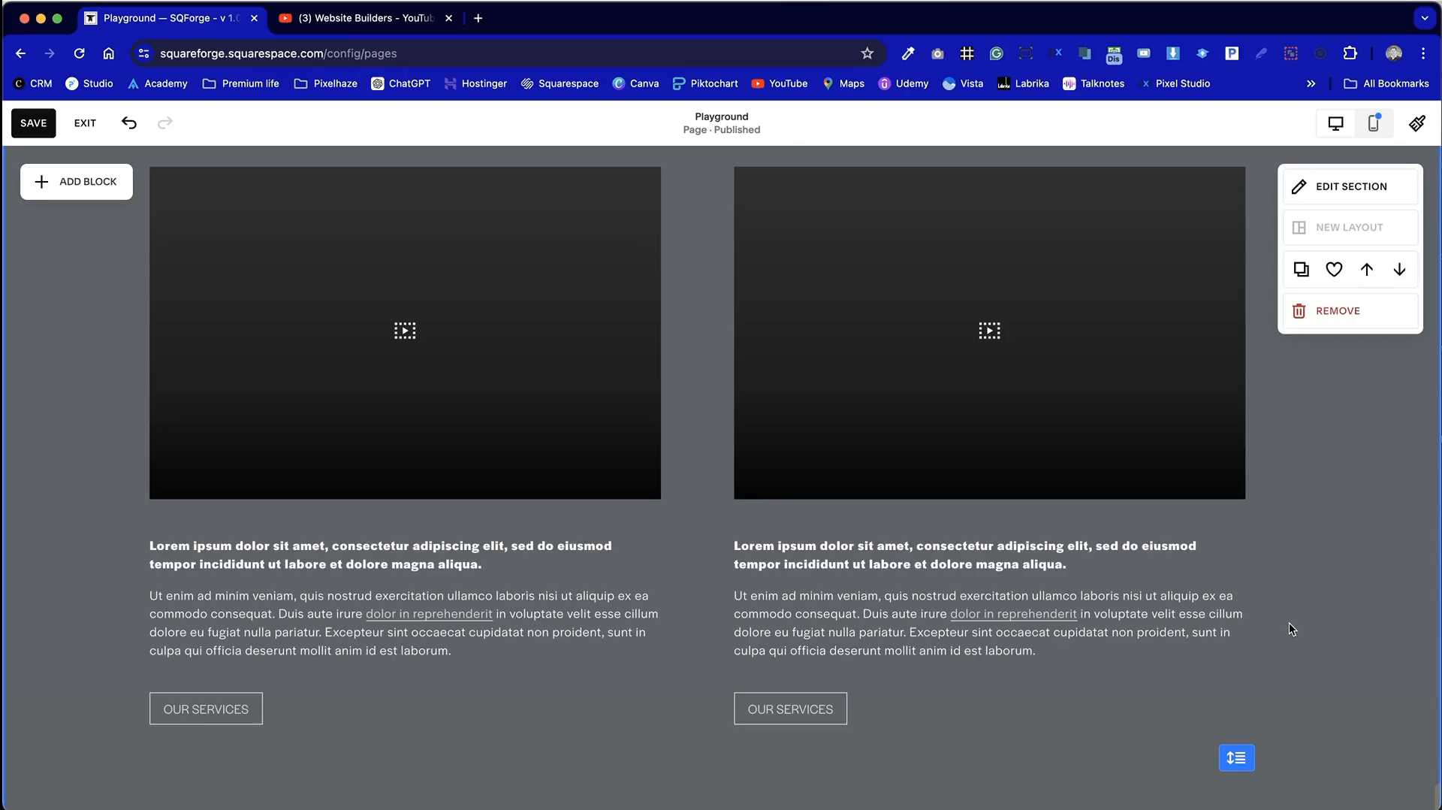
Step: Widen both video, text and button groups in the dark section by one grid column to the right
scroll(1289, 622, up, 2)
scroll(1289, 625, down, 2)
drag(1019, 724, 821, 370)
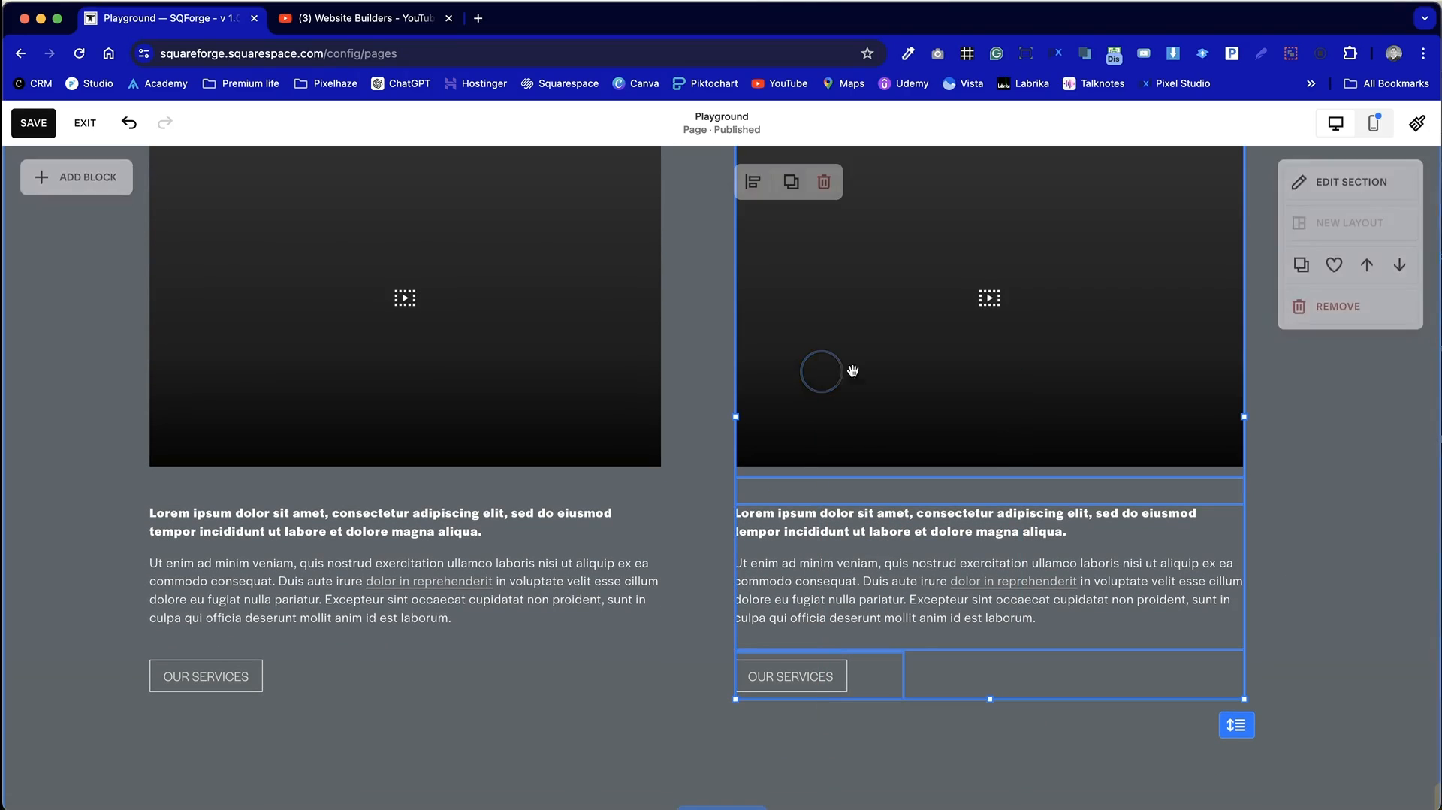
drag(1243, 414, 1332, 425)
click(1333, 426)
drag(602, 724, 280, 301)
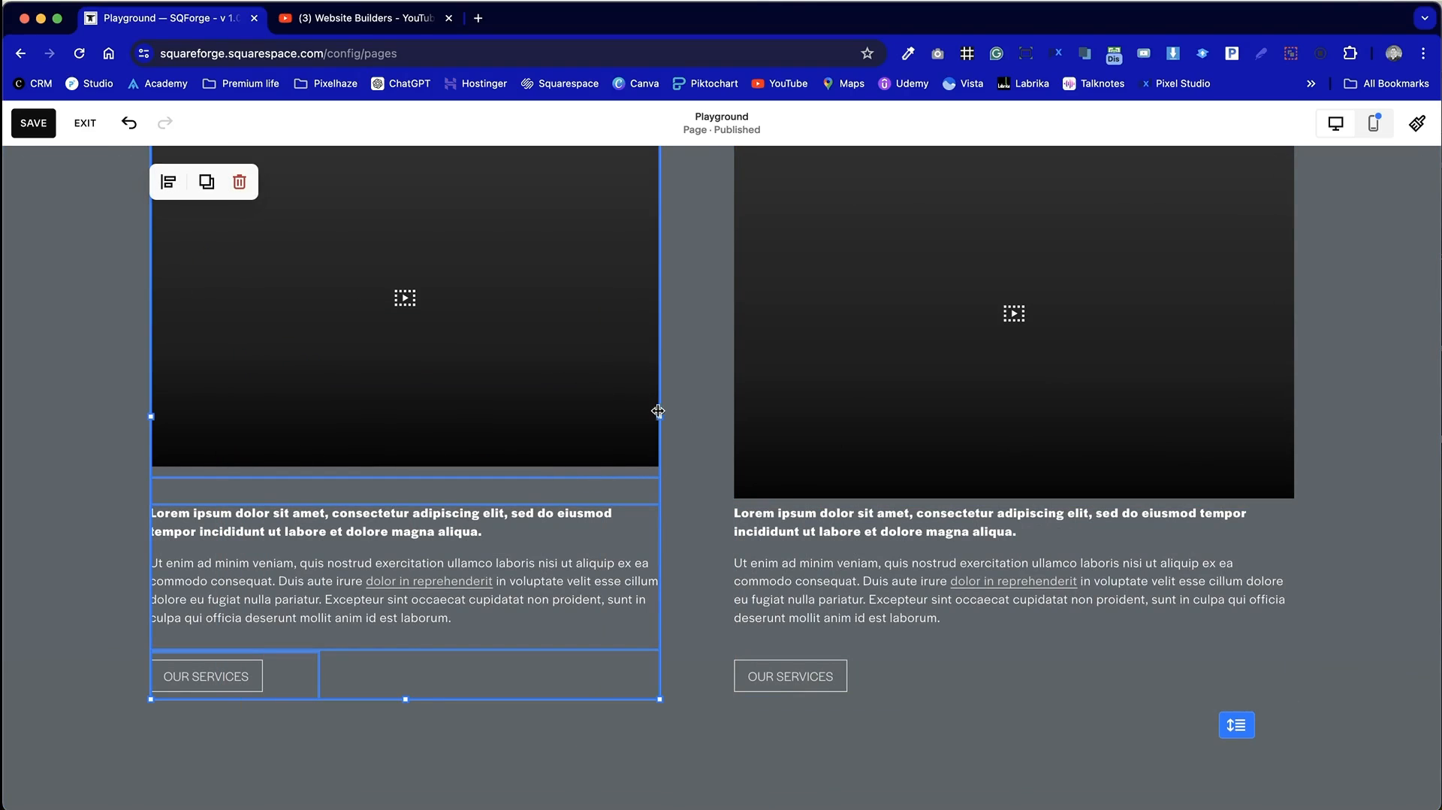
drag(658, 411, 709, 416)
click(481, 752)
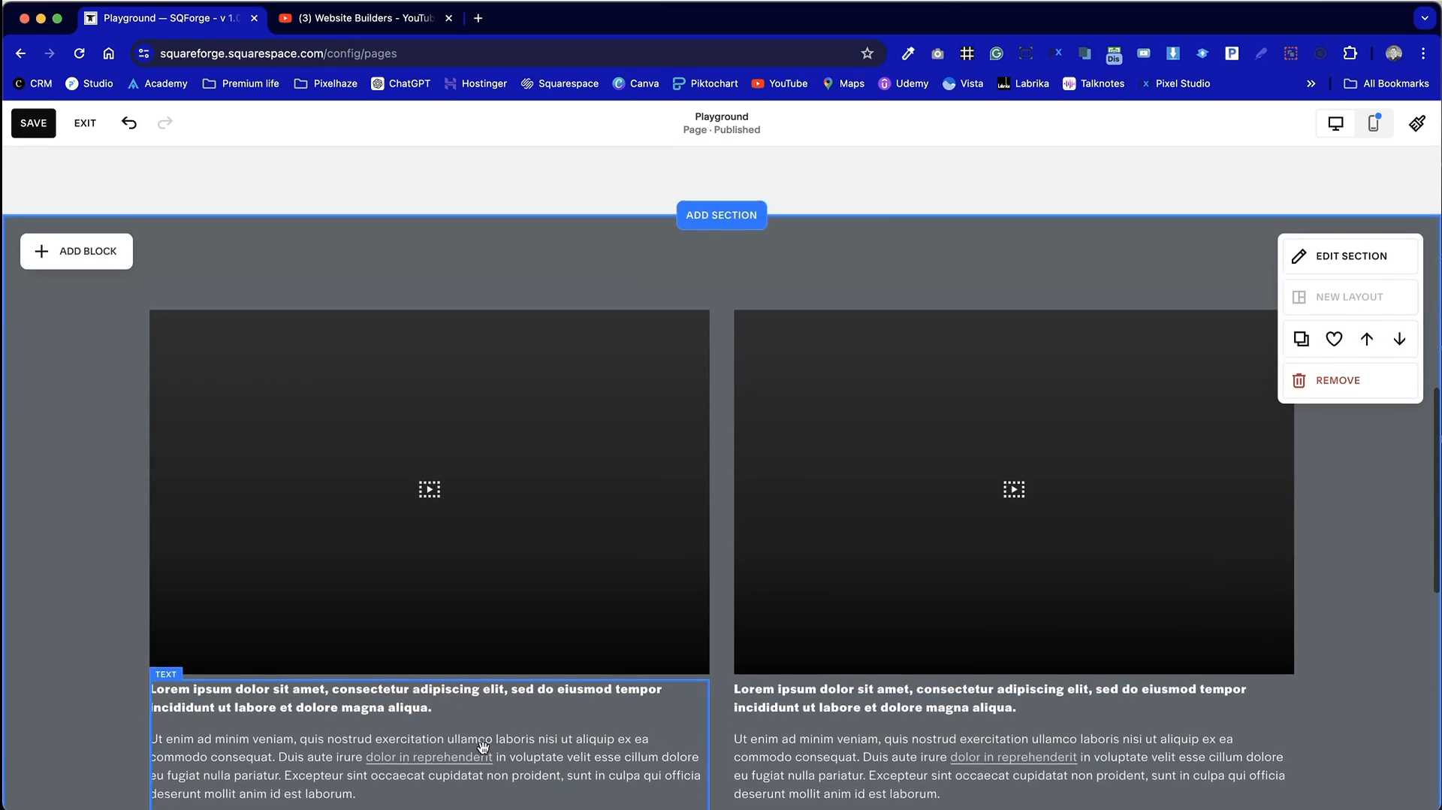
Step: Move both text blocks and OUR SERVICES buttons down together to leave space beneath the videos
scroll(881, 722, down, 2)
drag(882, 726, 690, 465)
key(Escape)
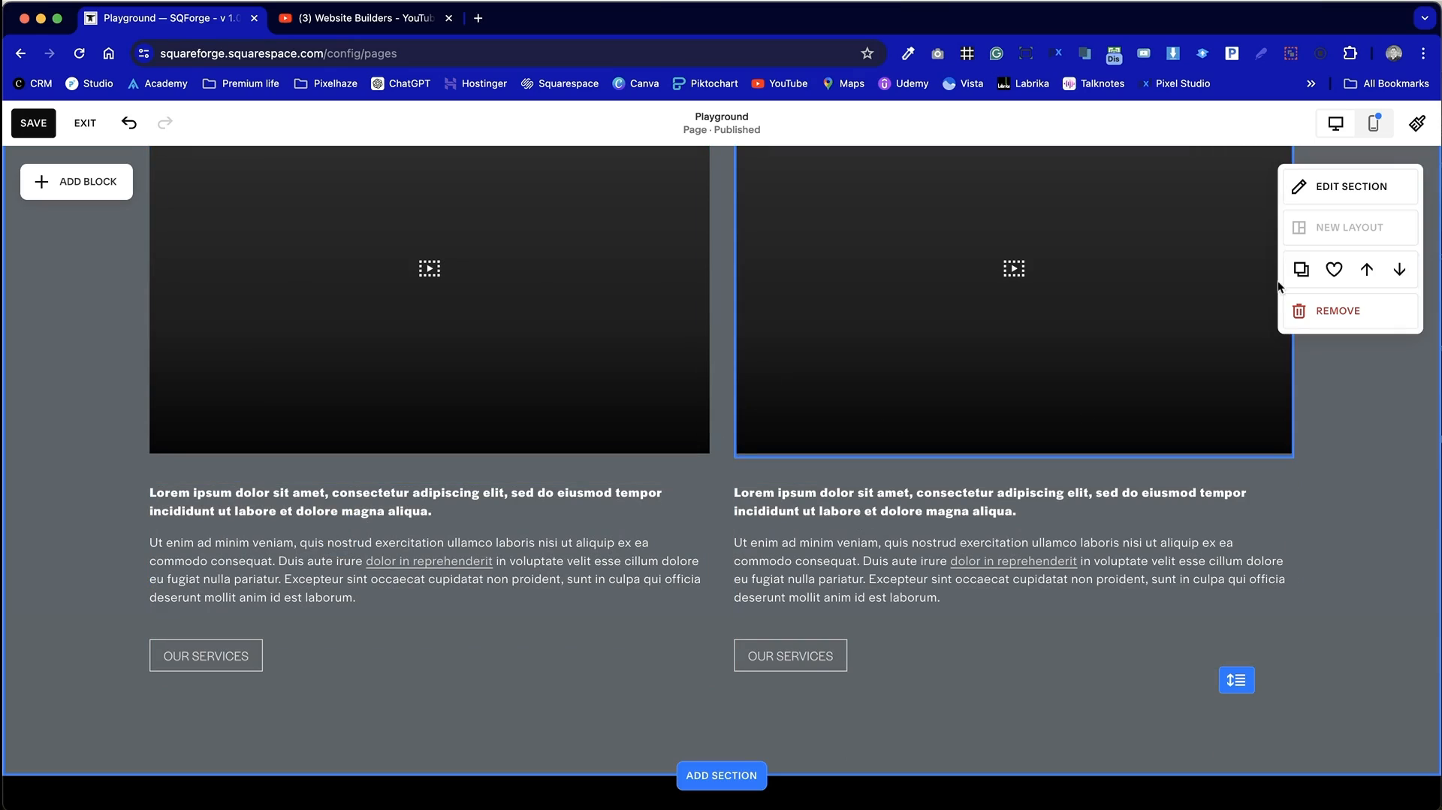
Step: Set the dark section's horizontal grid gap to 40 and save the page
click(1354, 195)
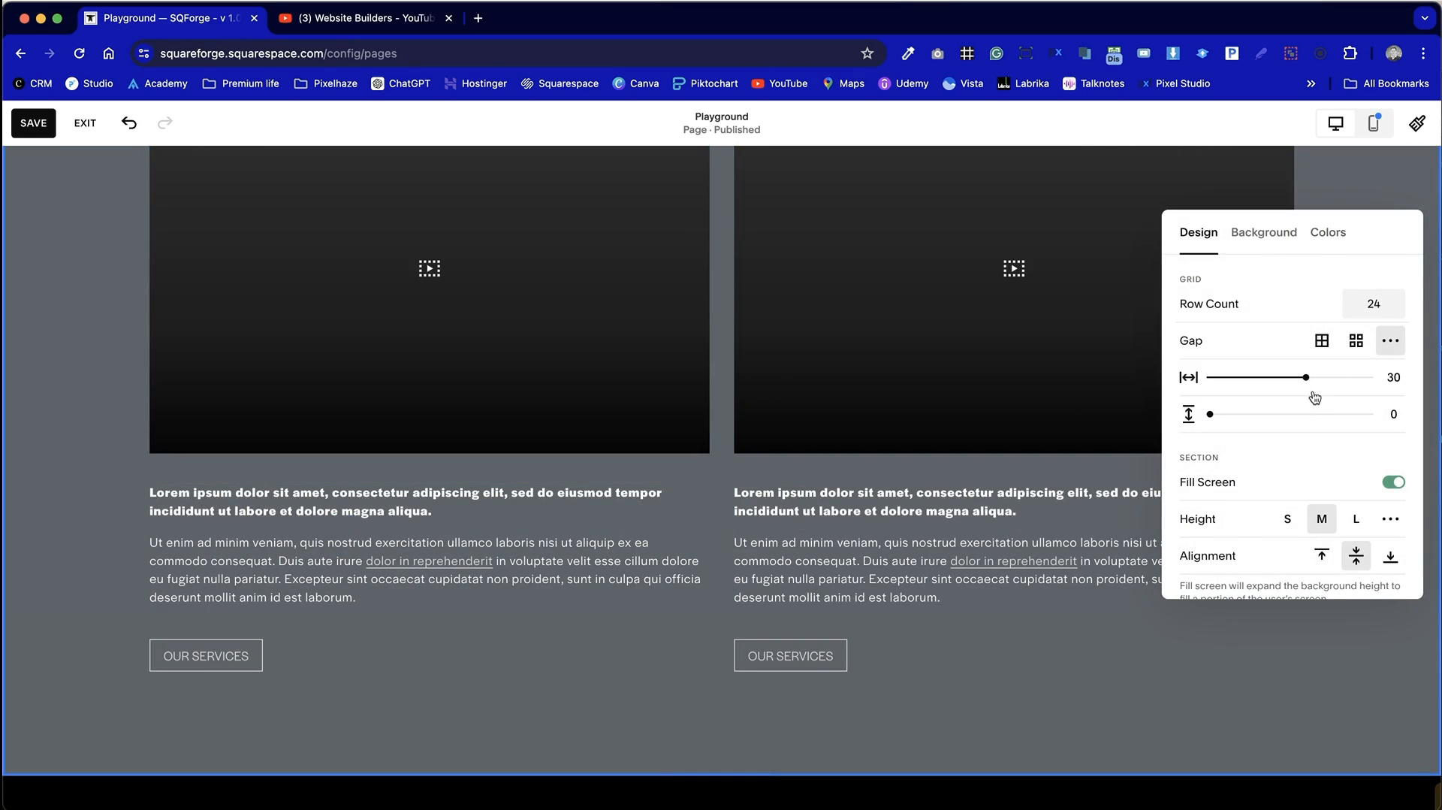
drag(1307, 378, 1338, 374)
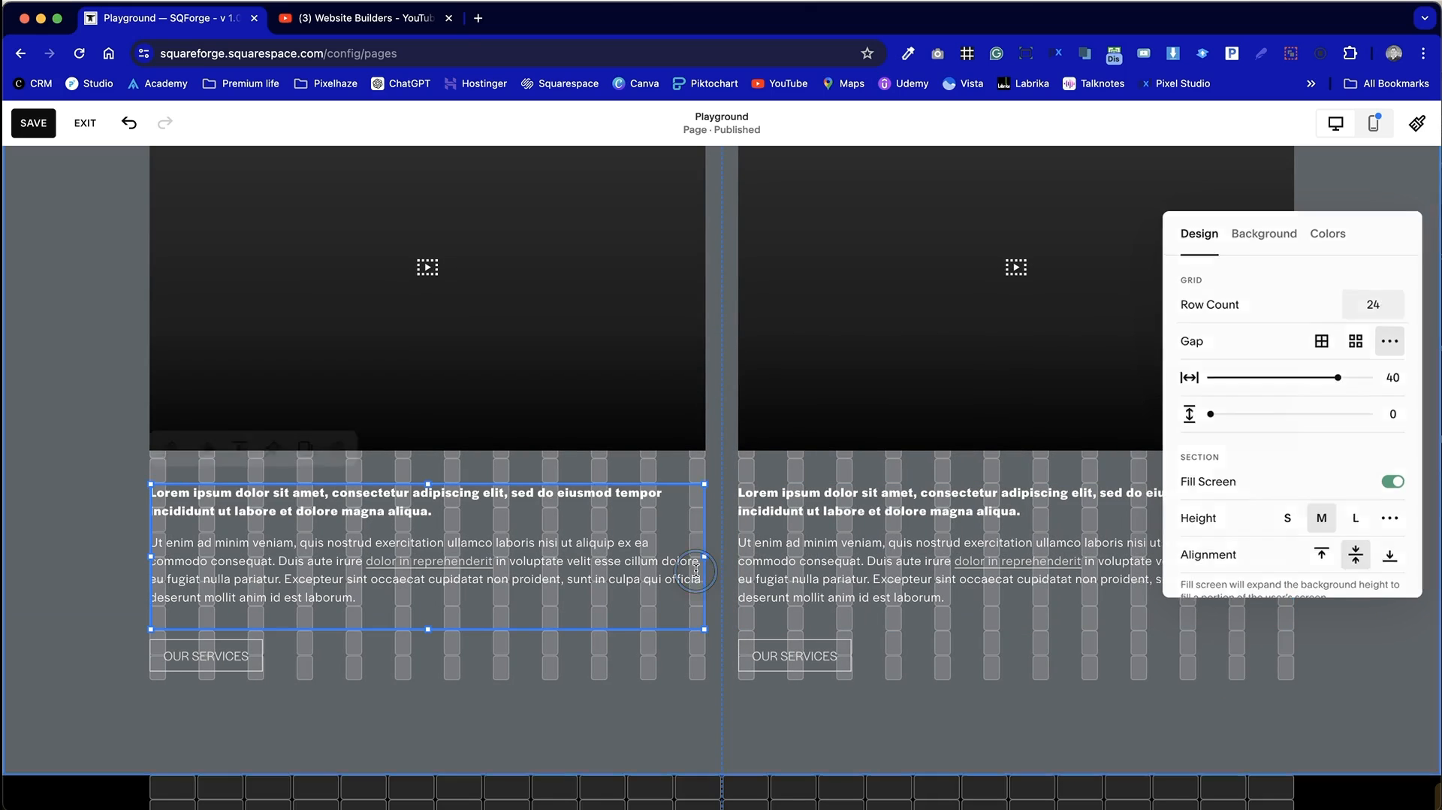
click(1138, 647)
click(1169, 651)
scroll(1169, 651, up, 3)
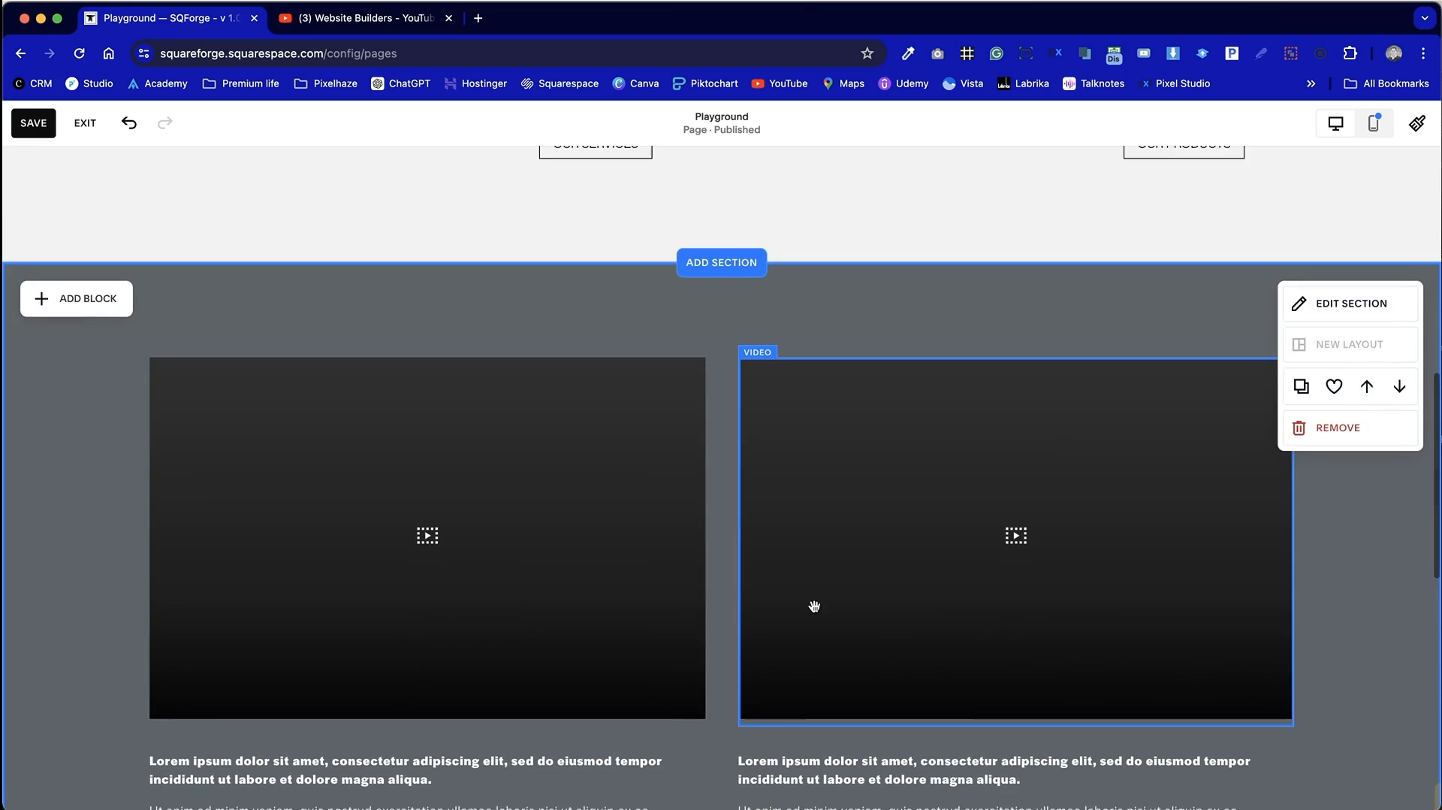
scroll(814, 606, down, 6)
scroll(814, 606, up, 2)
scroll(814, 605, up, 2)
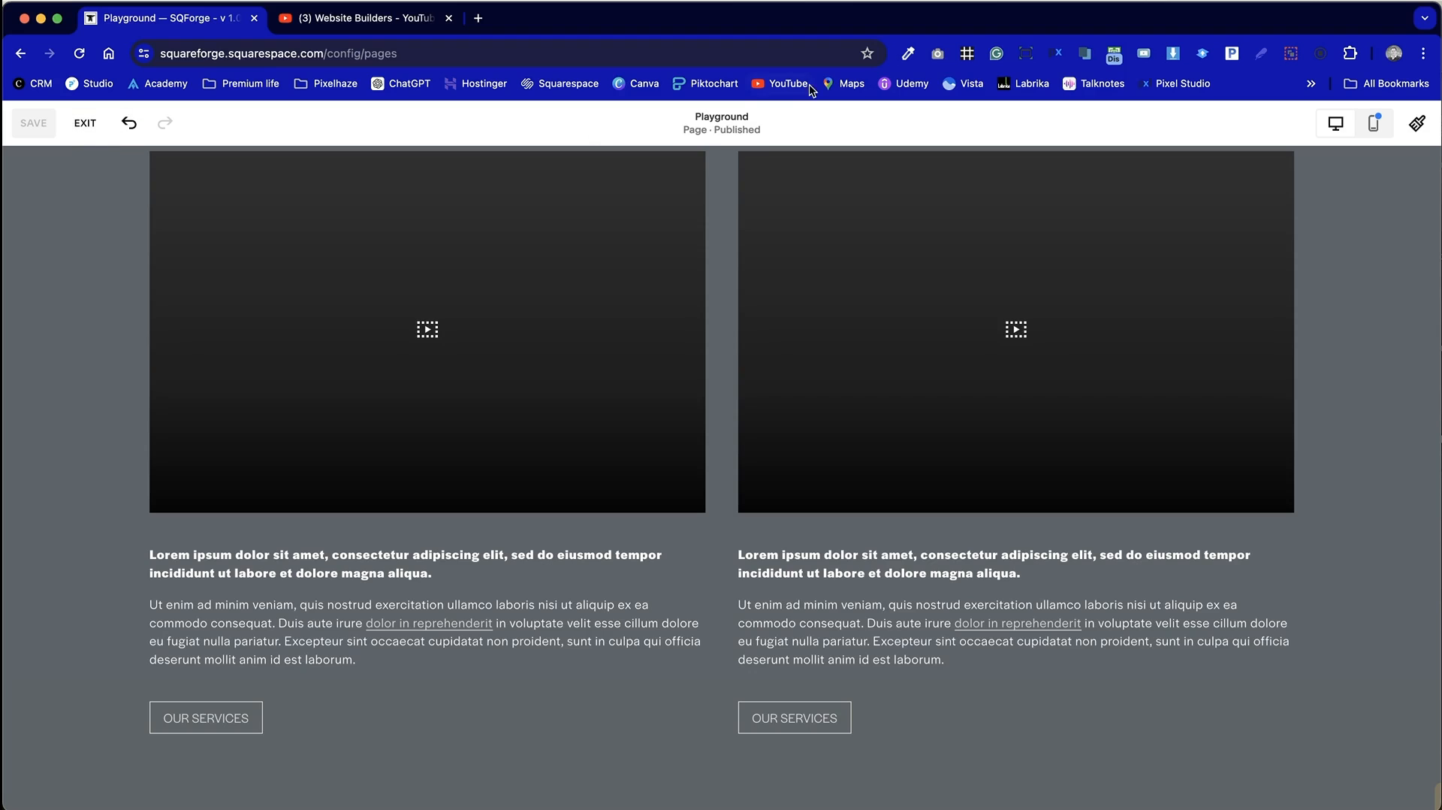
Step: Switch to the mobile layout and space out the dark section's second video, text block and button below the first OUR SERVICES button
click(1374, 123)
scroll(760, 593, down, 5)
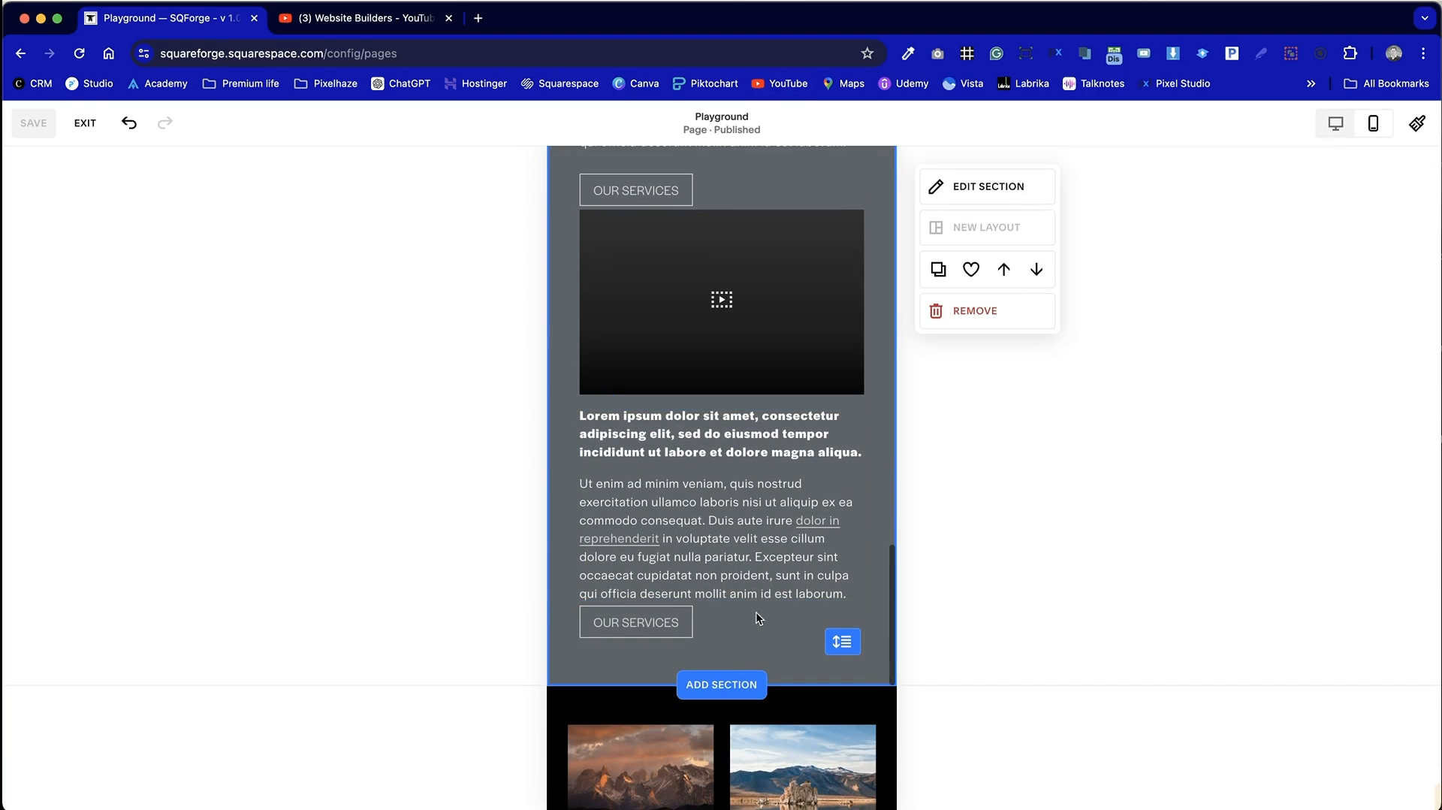
drag(629, 294, 630, 336)
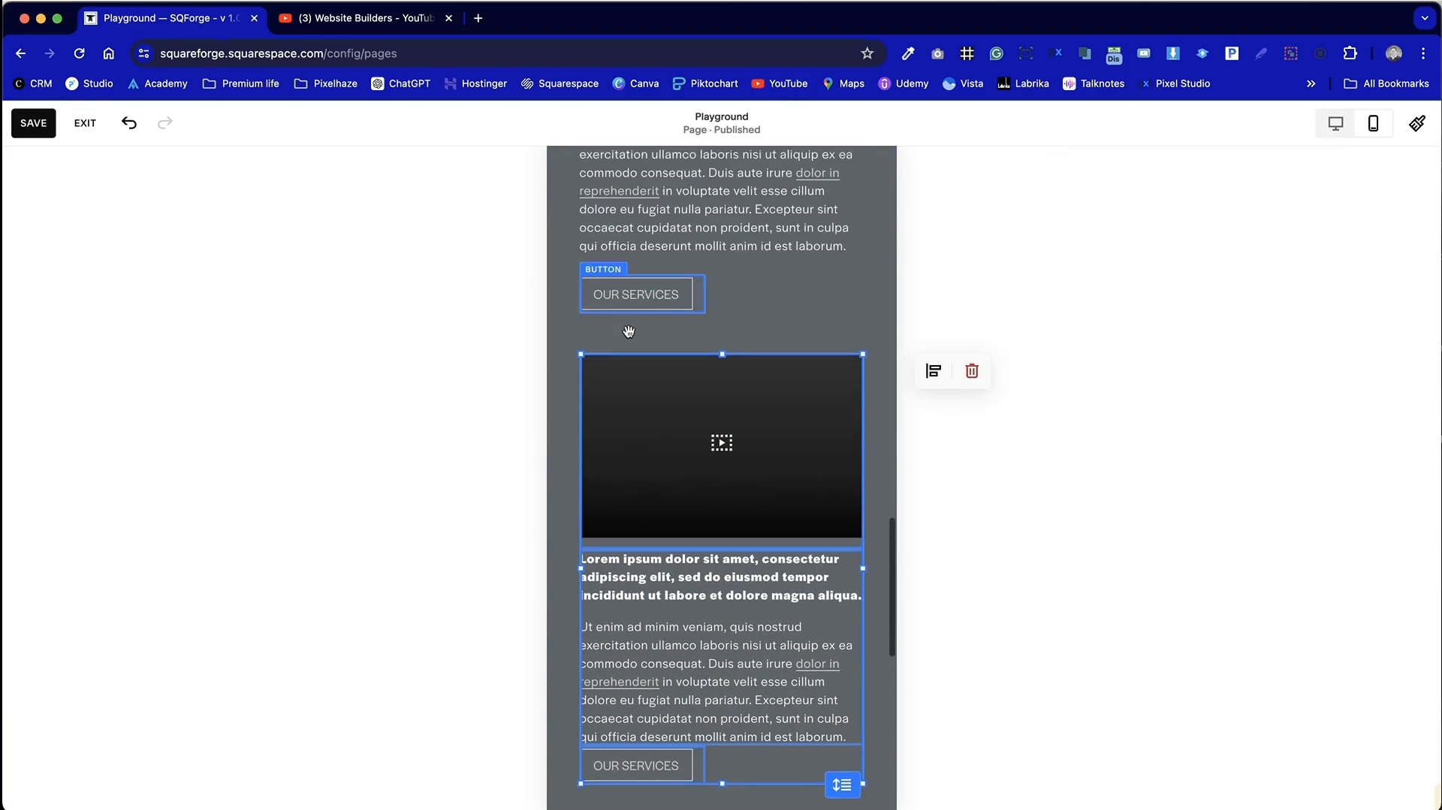
scroll(673, 439, down, 3)
drag(673, 438, 680, 503)
click(778, 645)
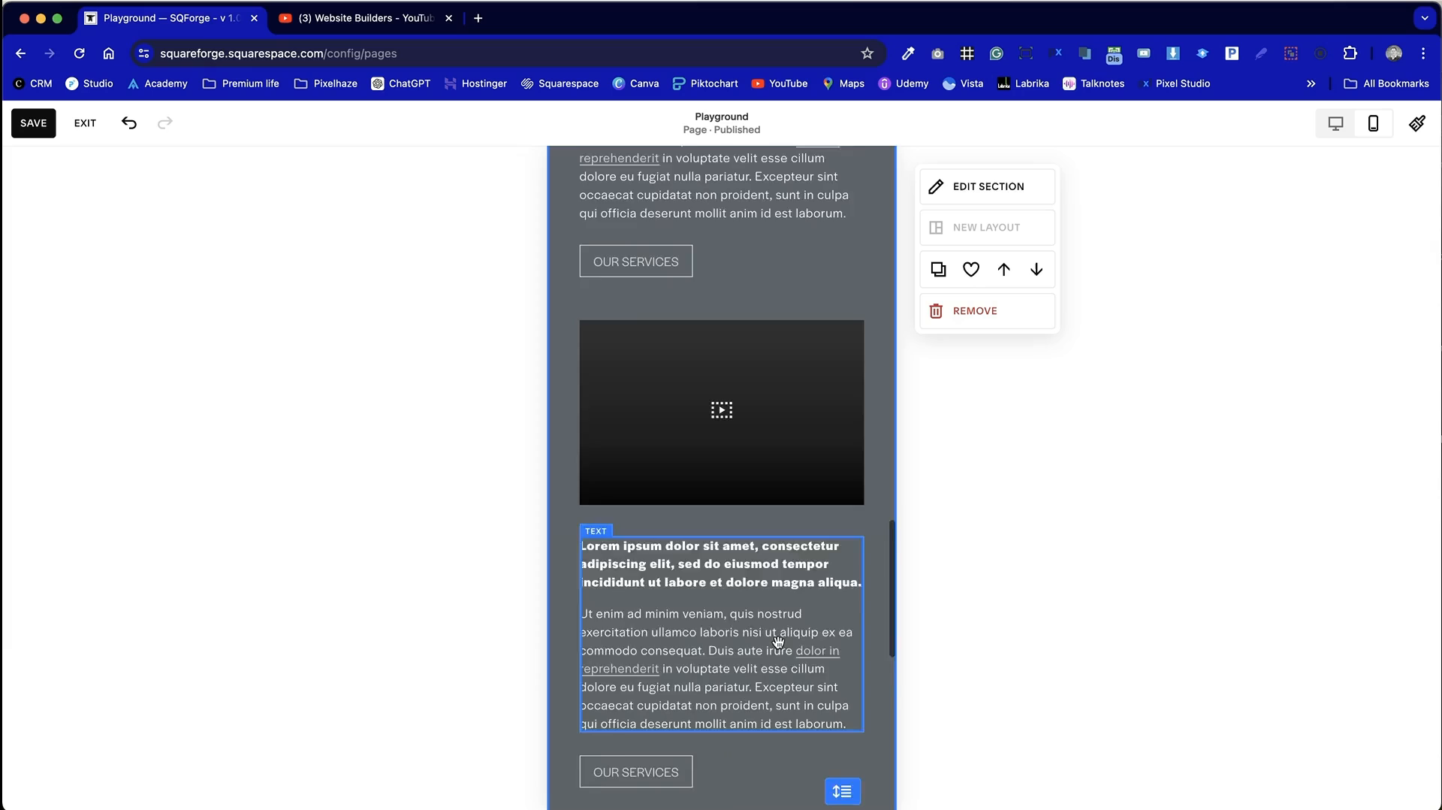
Step: Return to the desktop layout and save the page
scroll(779, 642, up, 10)
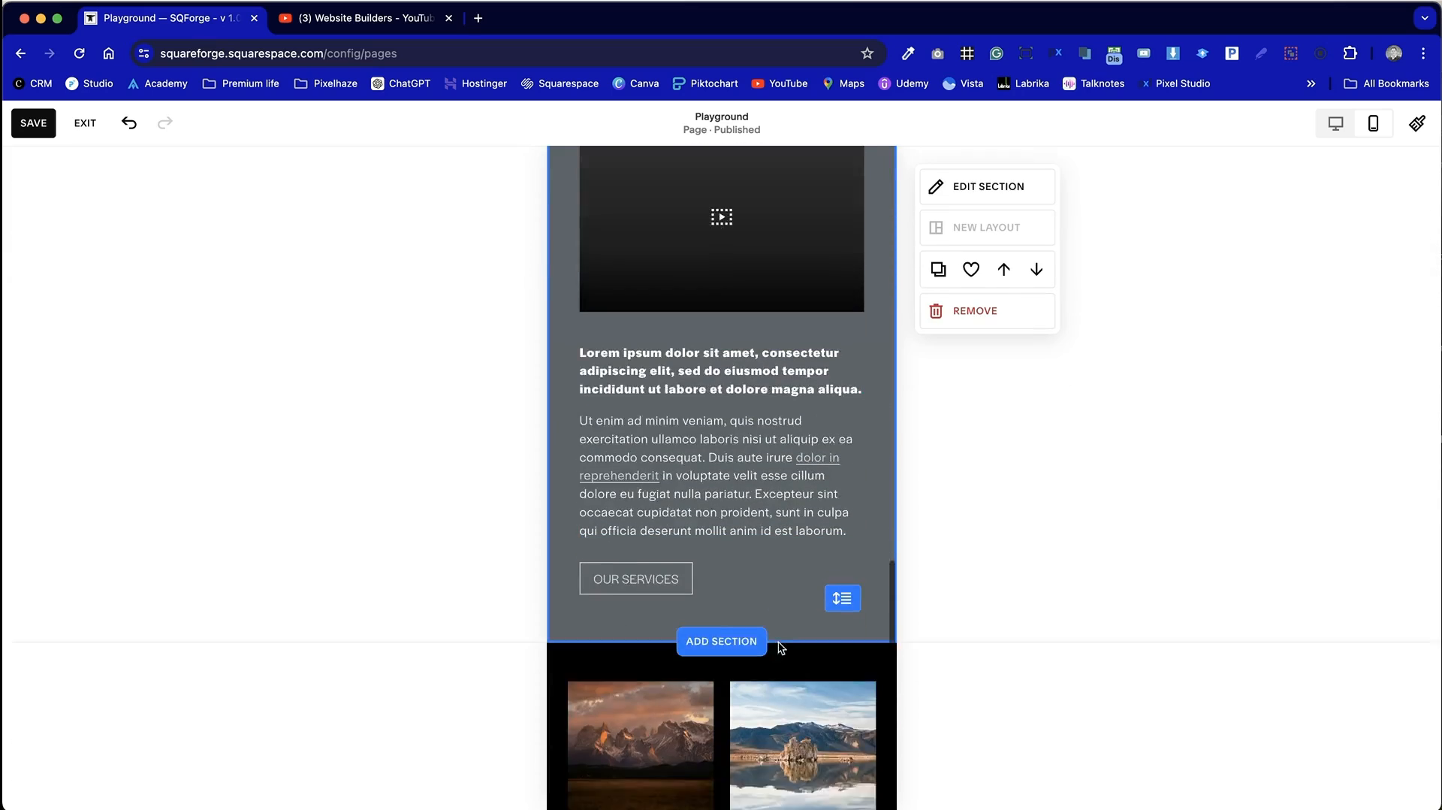
scroll(778, 642, up, 5)
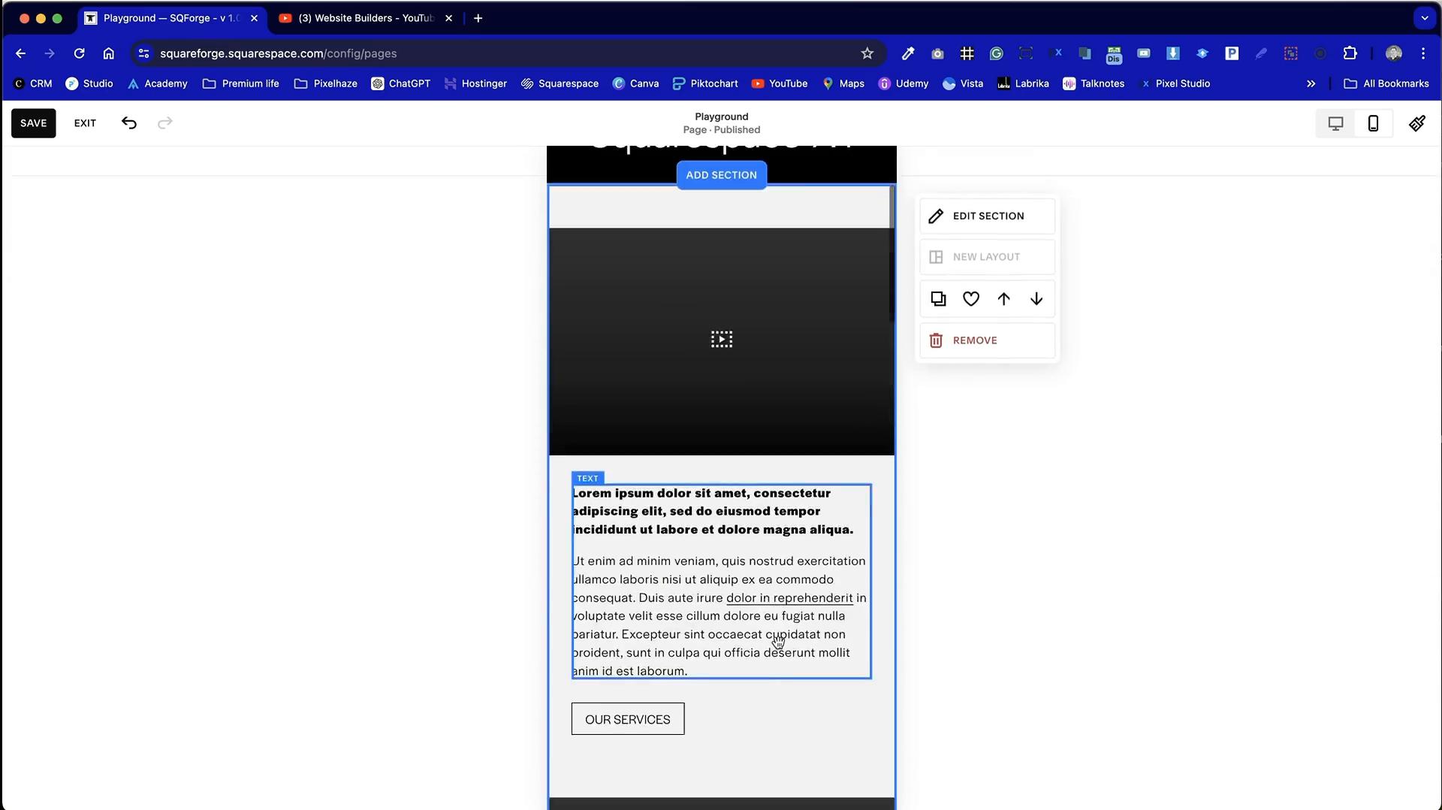
click(1335, 123)
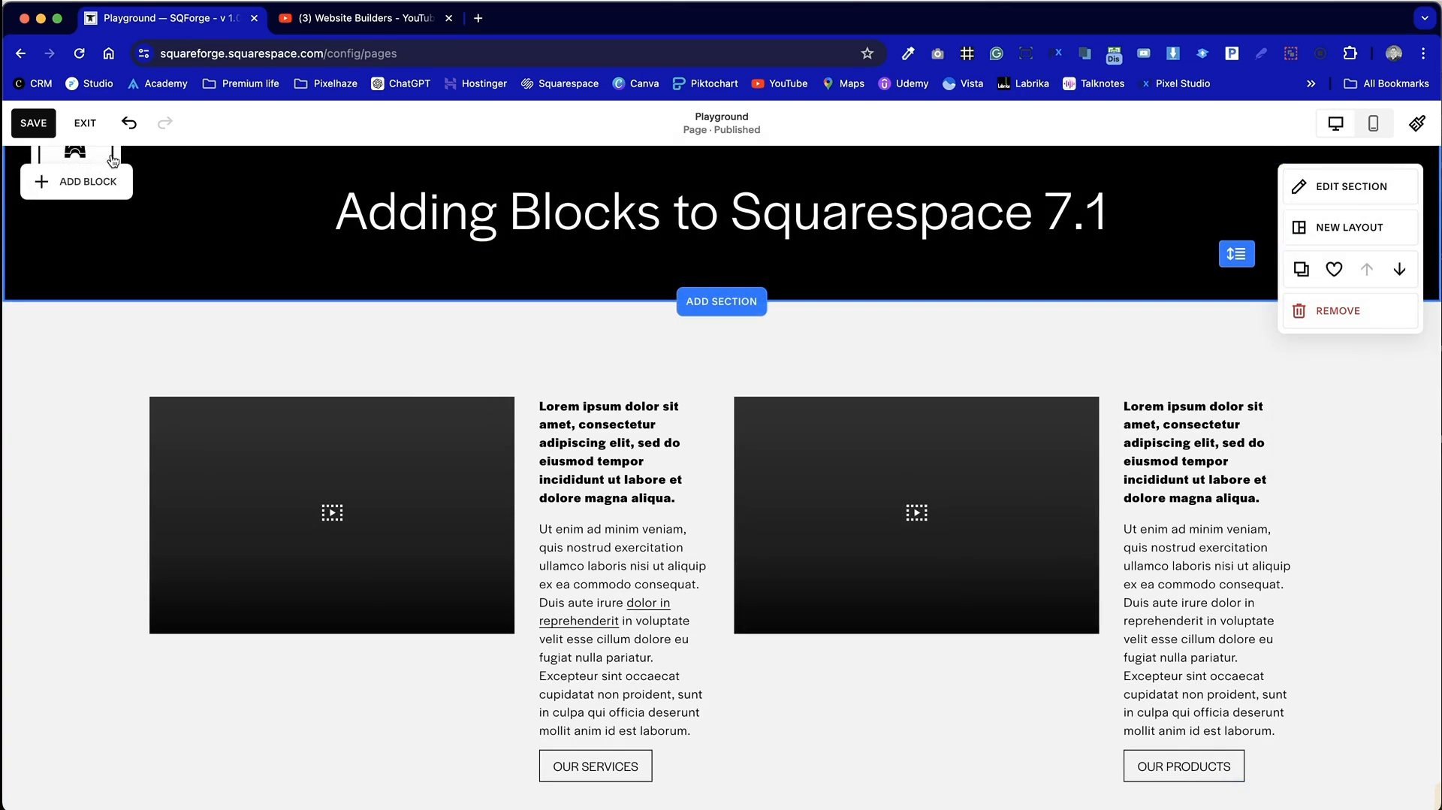
click(54, 124)
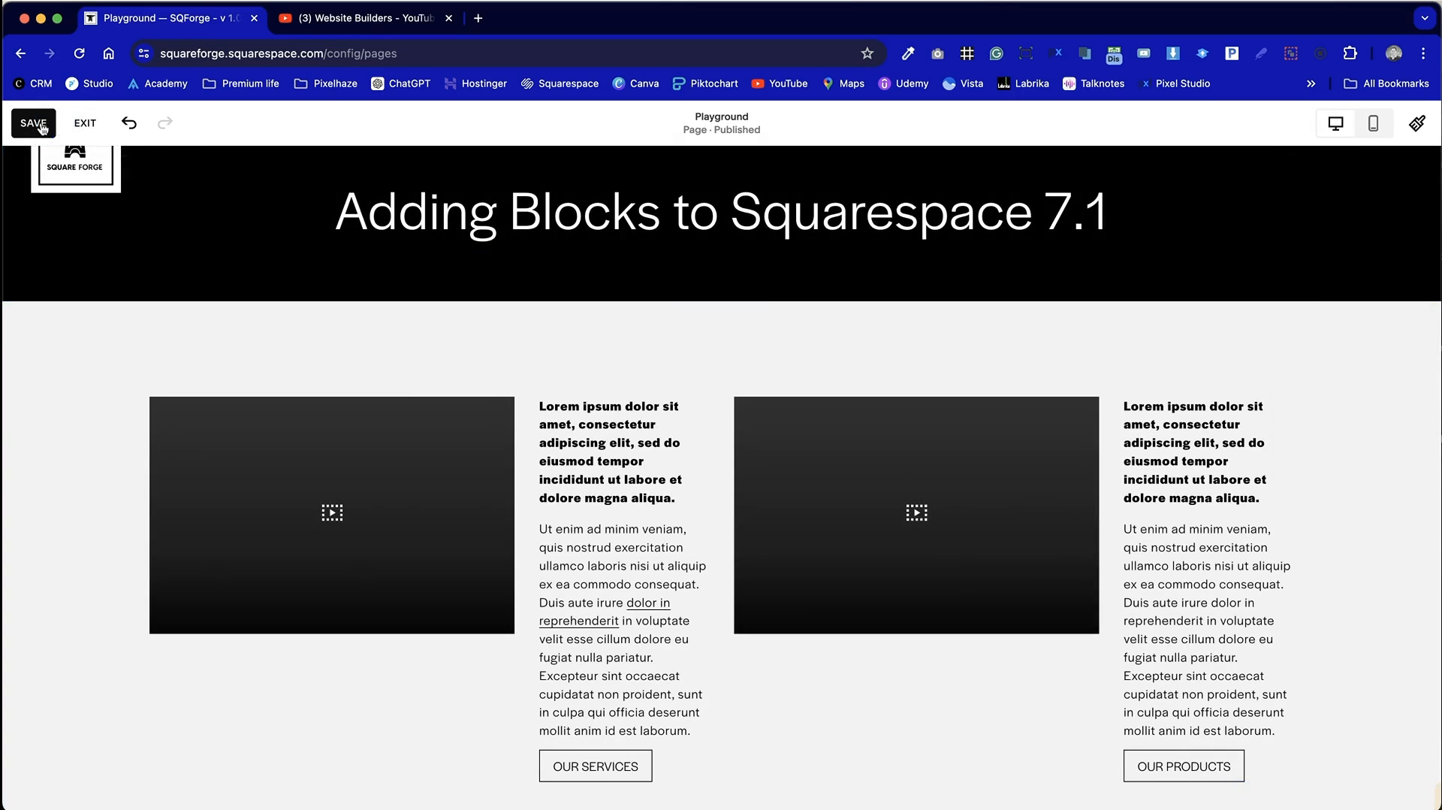
Step: Switch to the YouTube channel page and copy the share link of the video "Create Eye-Popping Designs in Hostinger with Shapes"
click(342, 19)
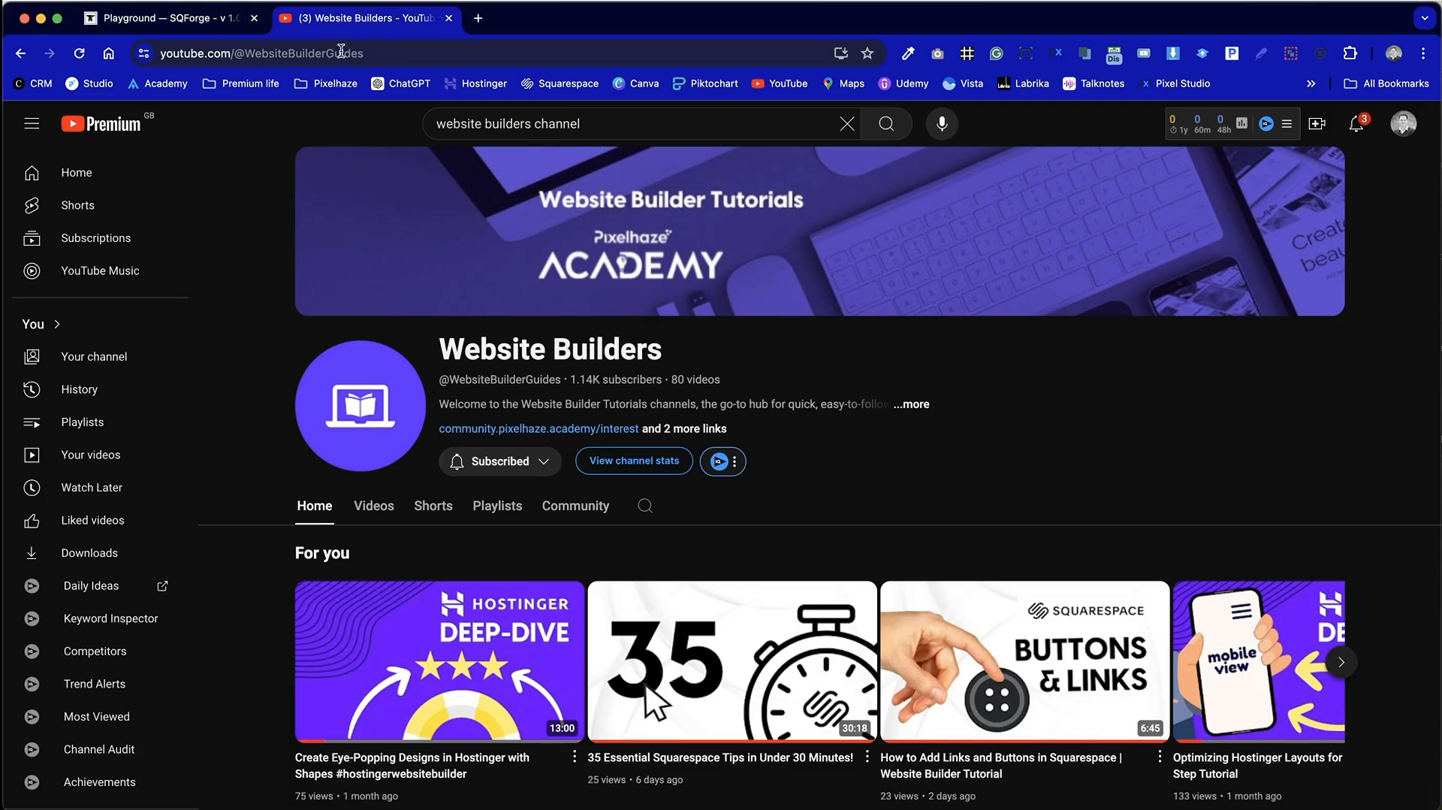
scroll(757, 471, down, 3)
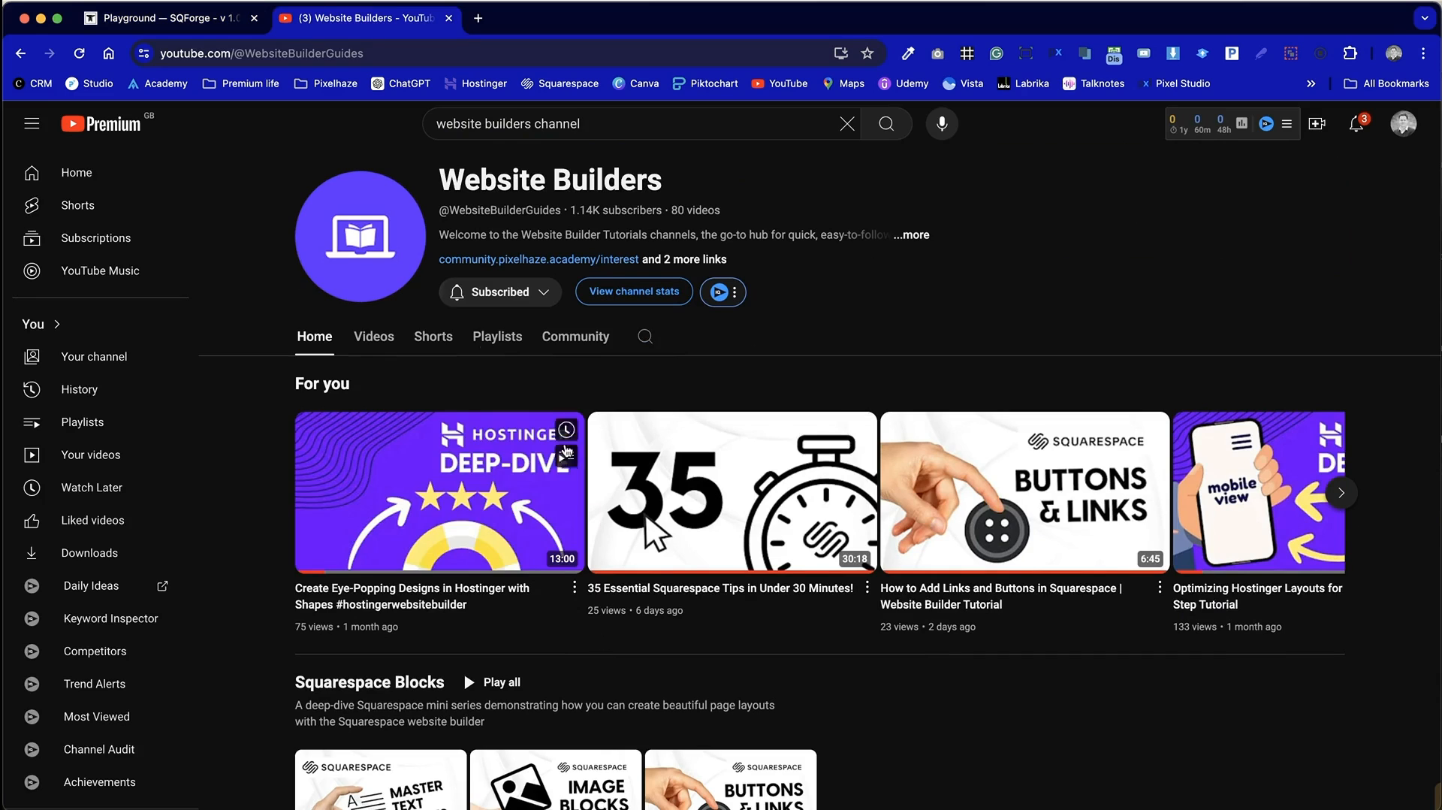
click(574, 588)
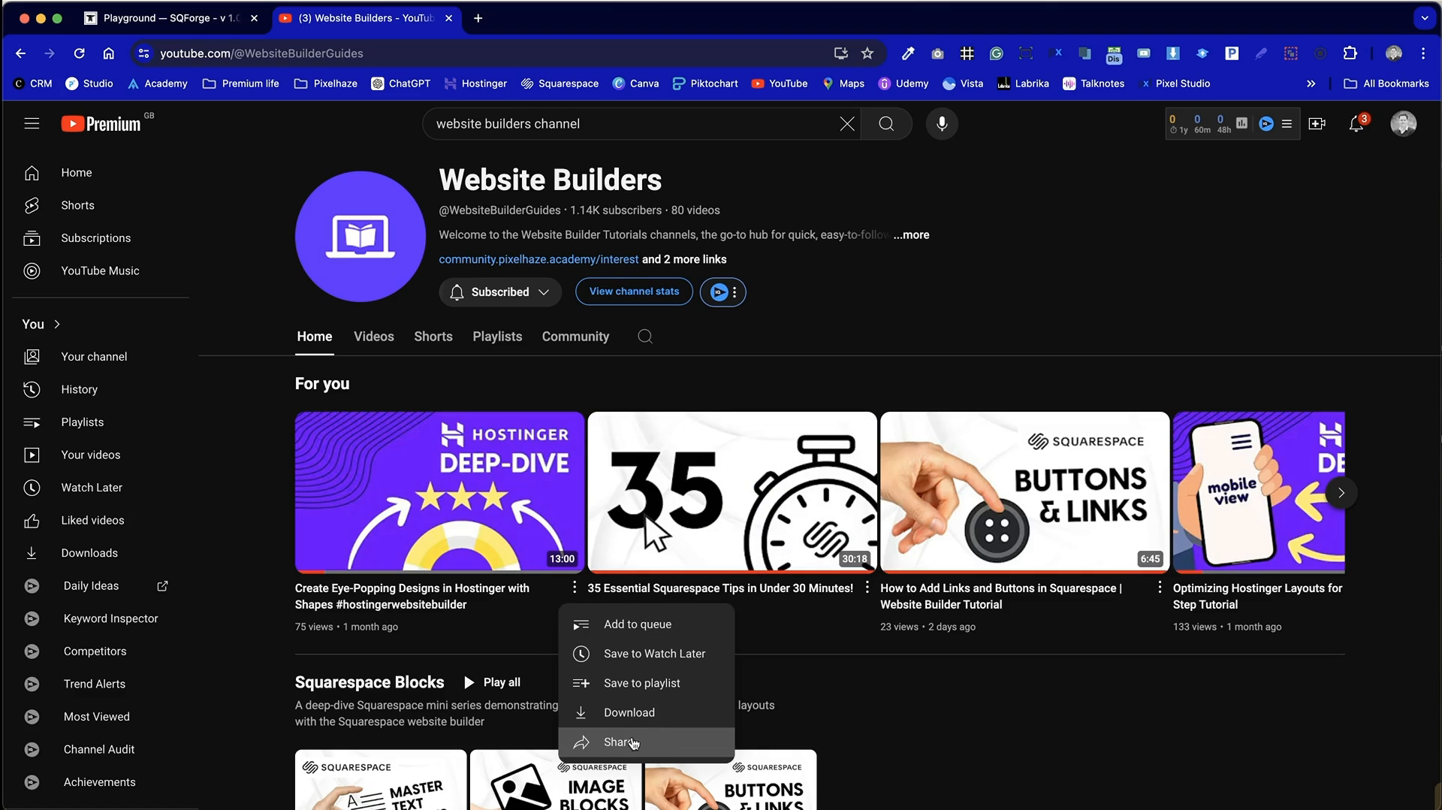
click(649, 743)
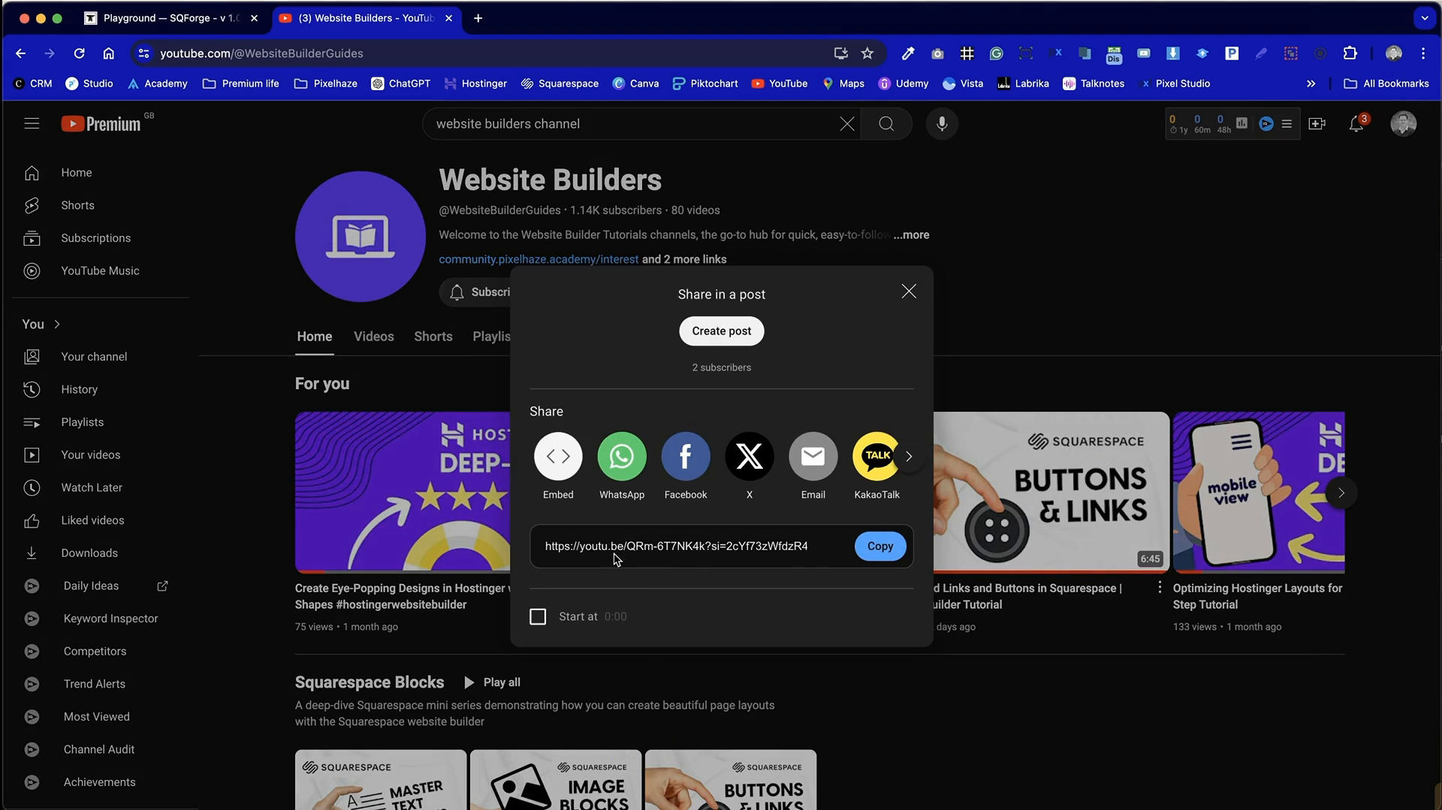
click(865, 547)
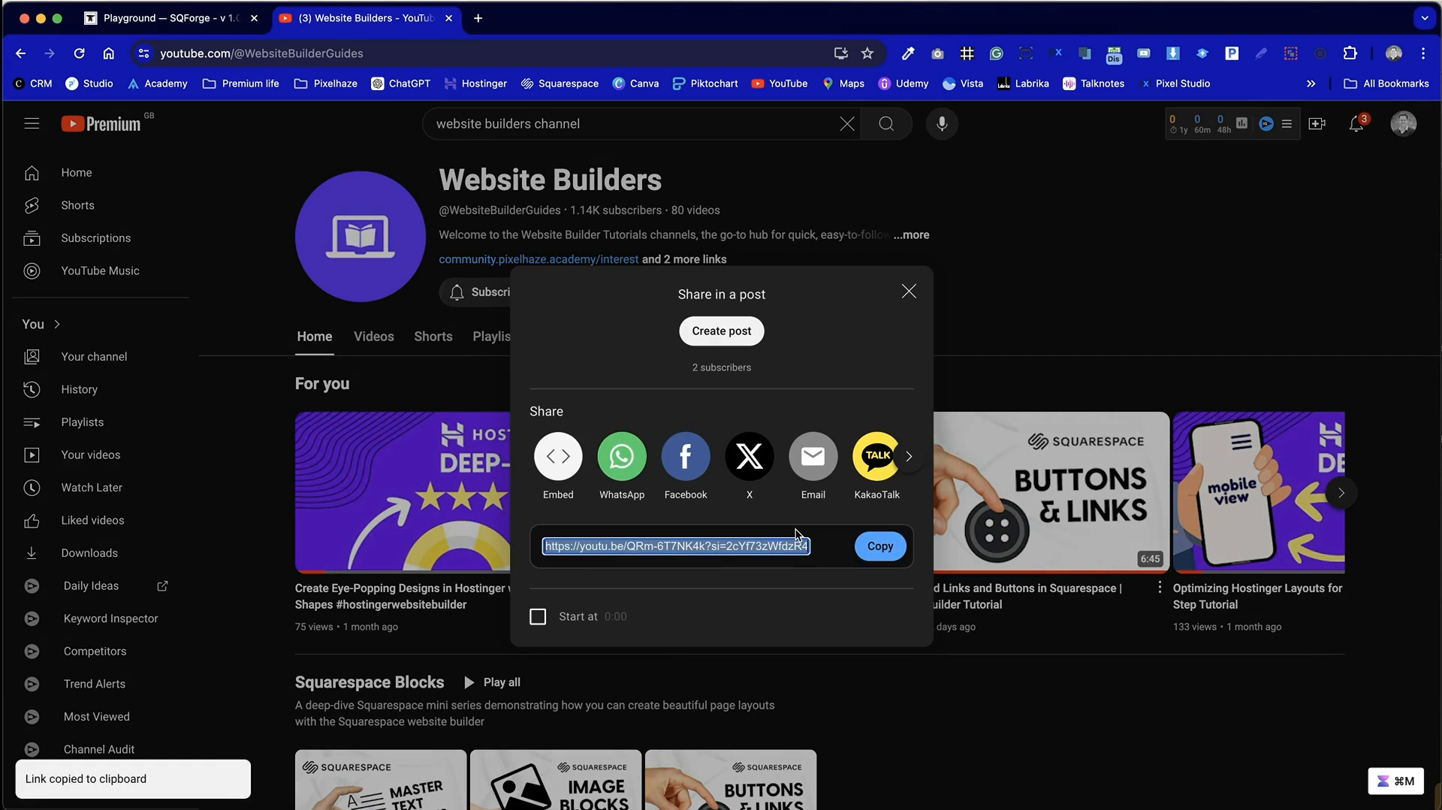
Step: Return to the Squarespace page and add the copied YouTube link to the light section's first video block
key(ctrl+shift+Tab)
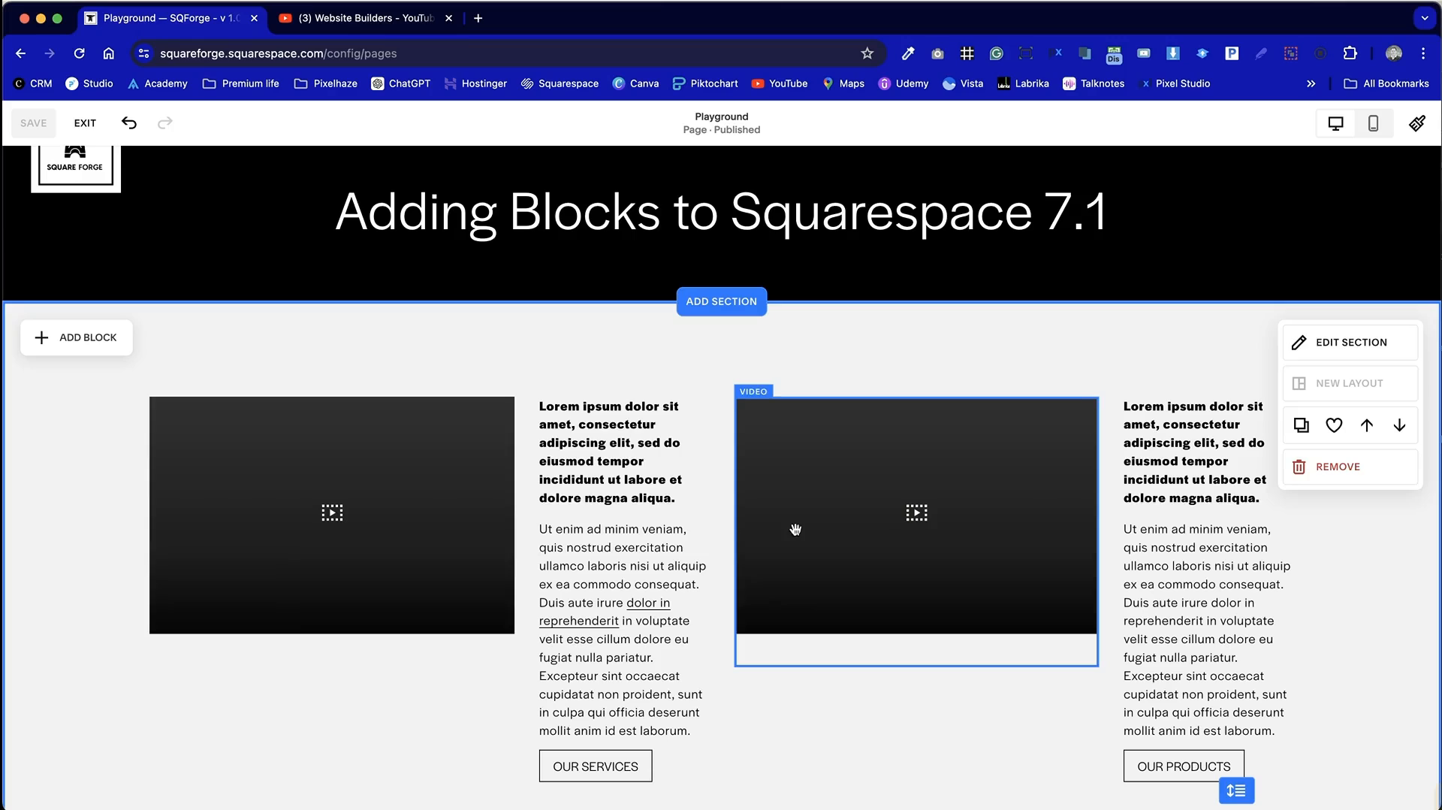
double_click(327, 482)
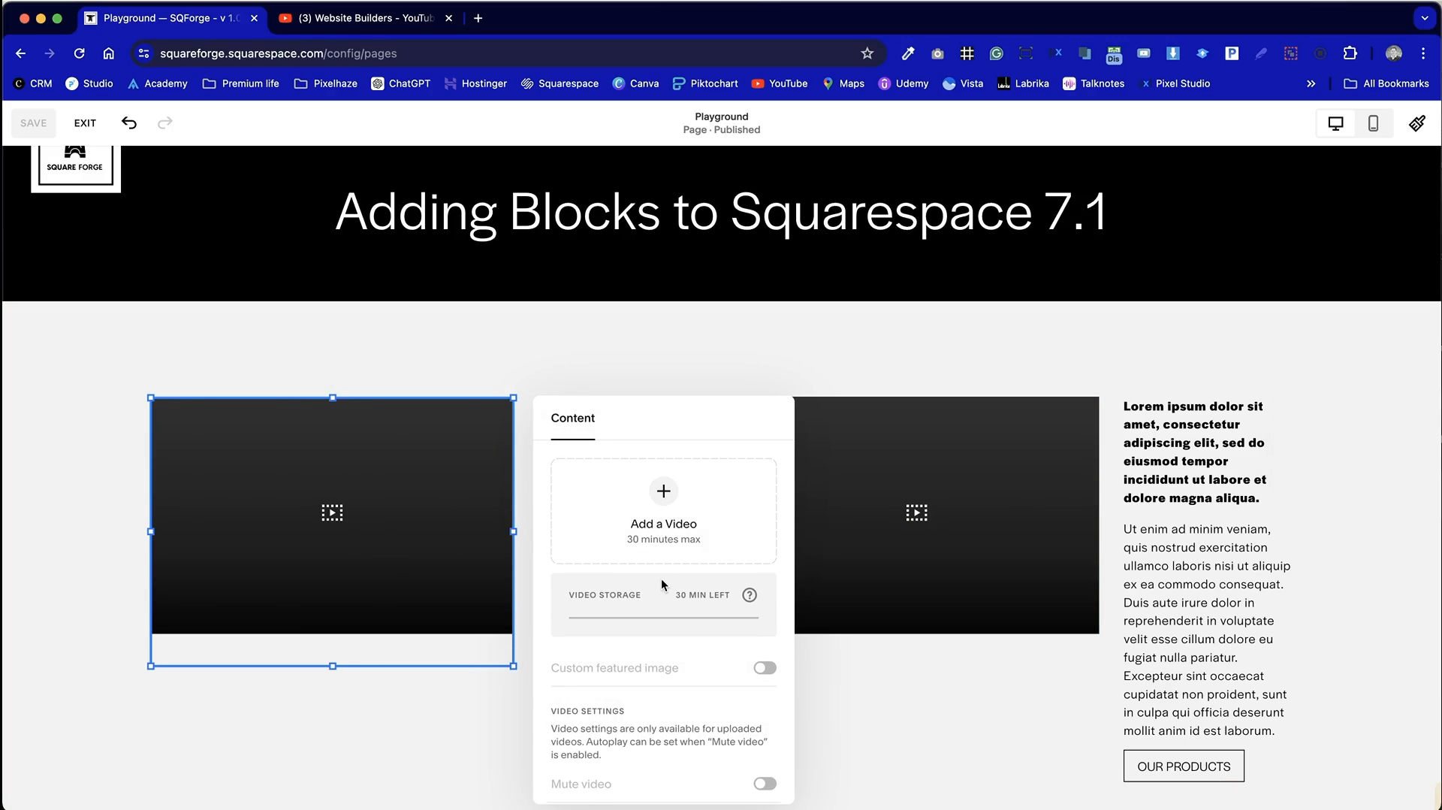
click(664, 492)
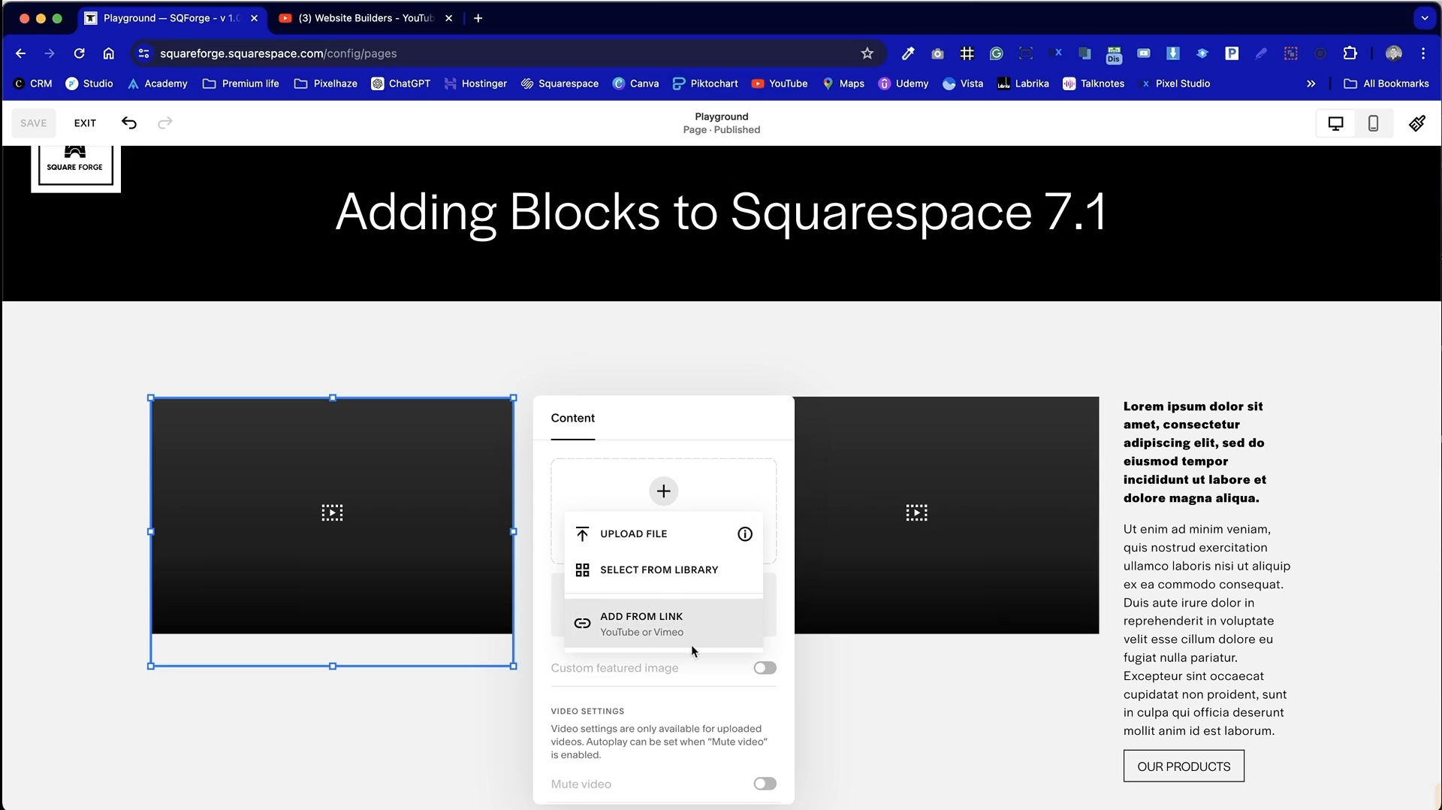
click(633, 629)
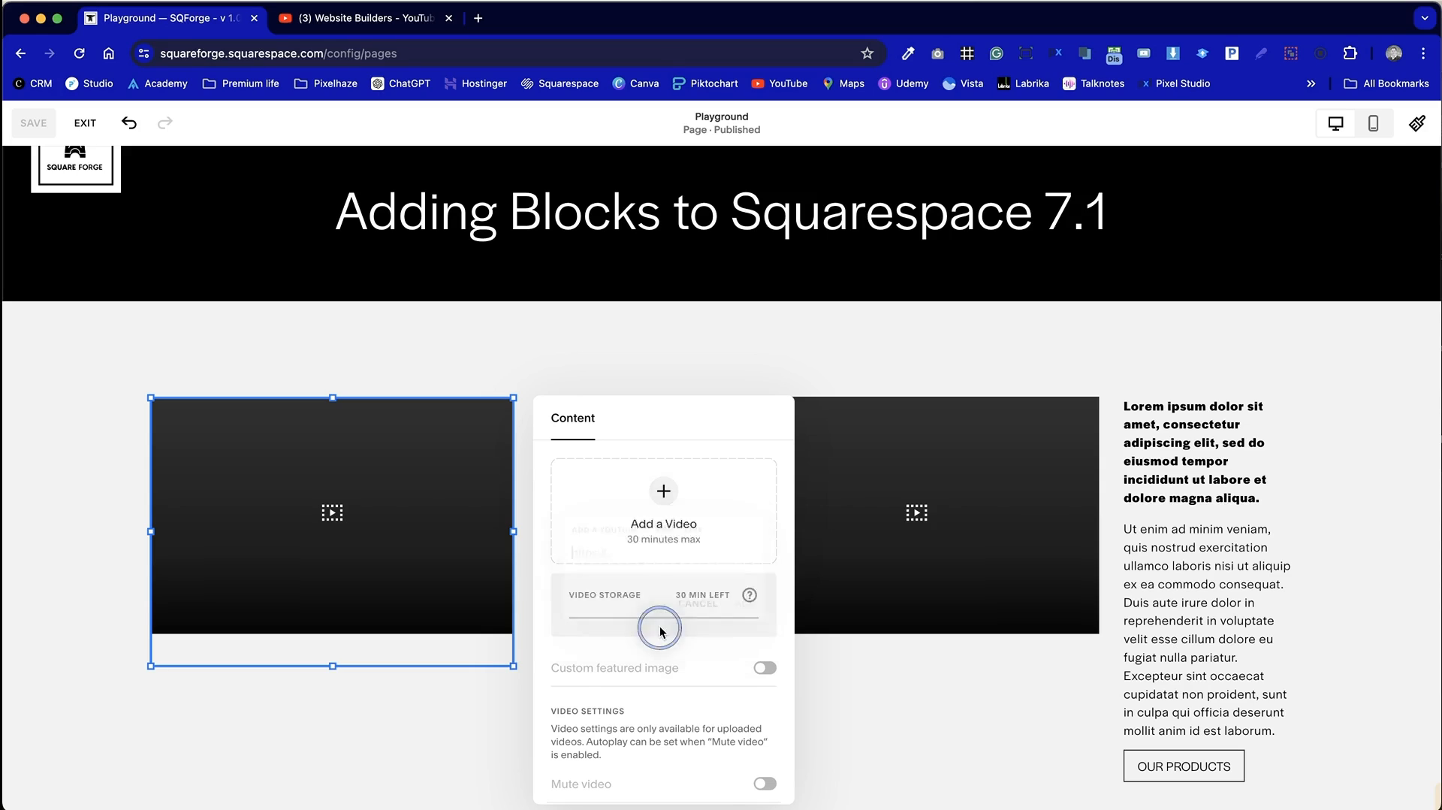
key(super+v)
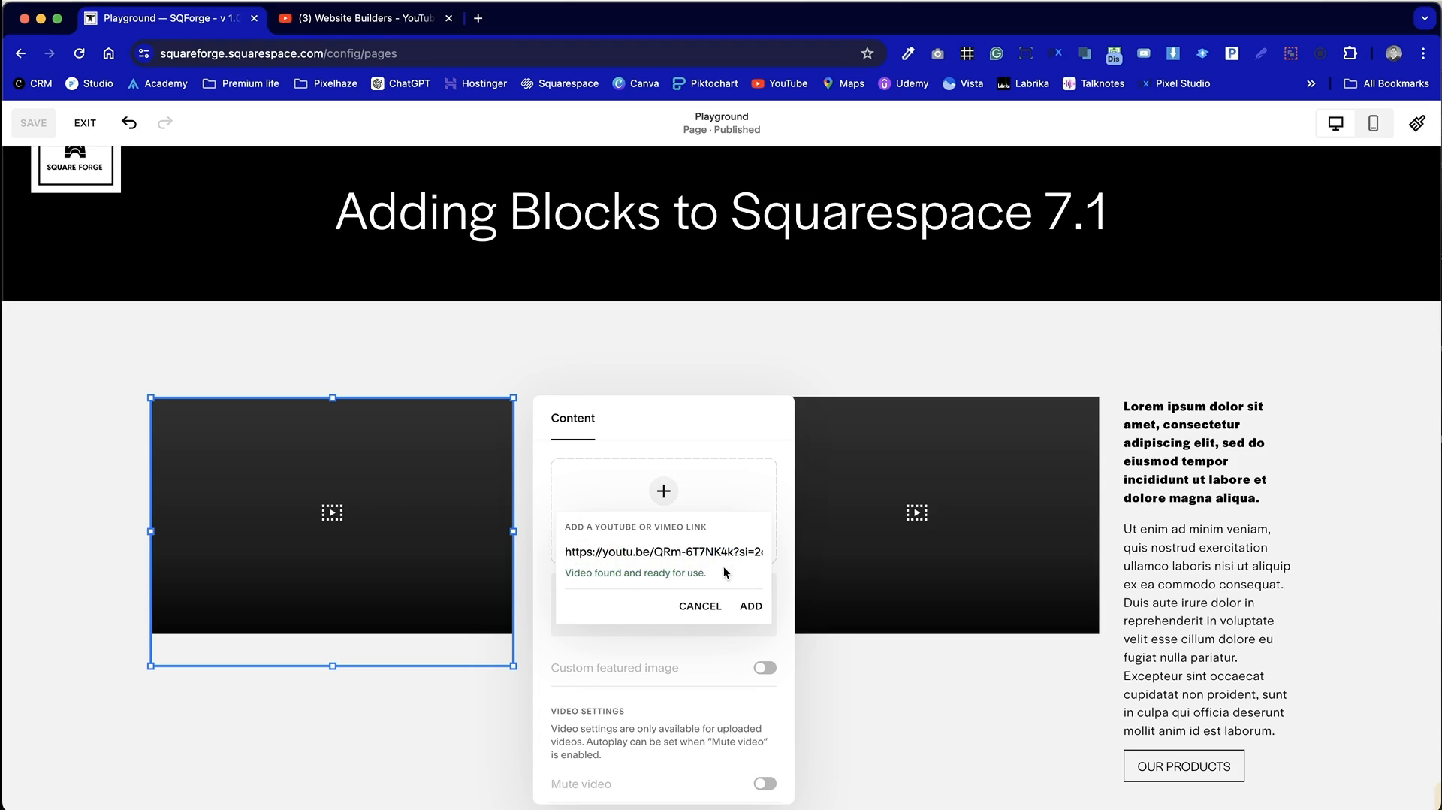
click(757, 611)
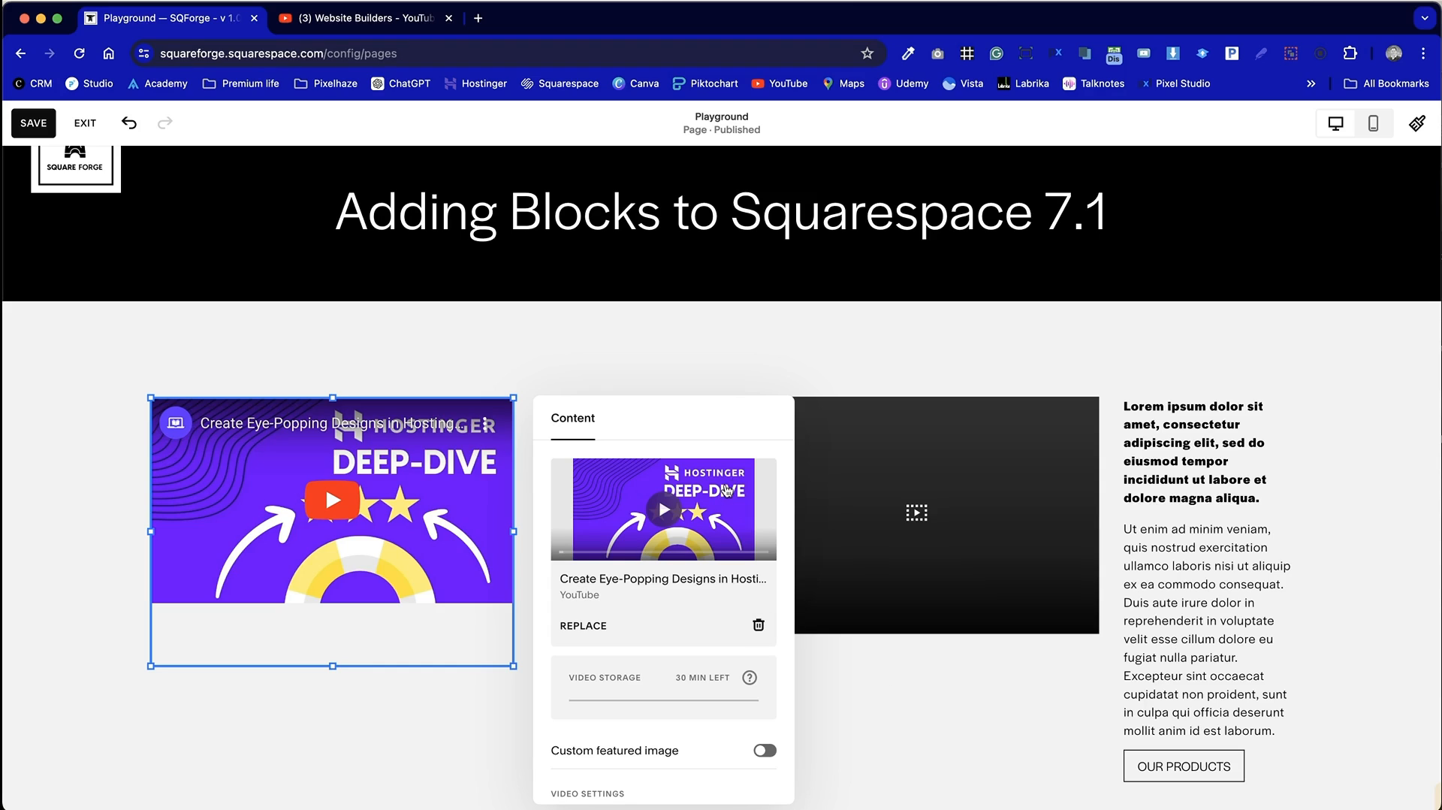
Step: Dismiss the share dialog on YouTube, return to the Squarespace page and close the first video block's settings
click(331, 19)
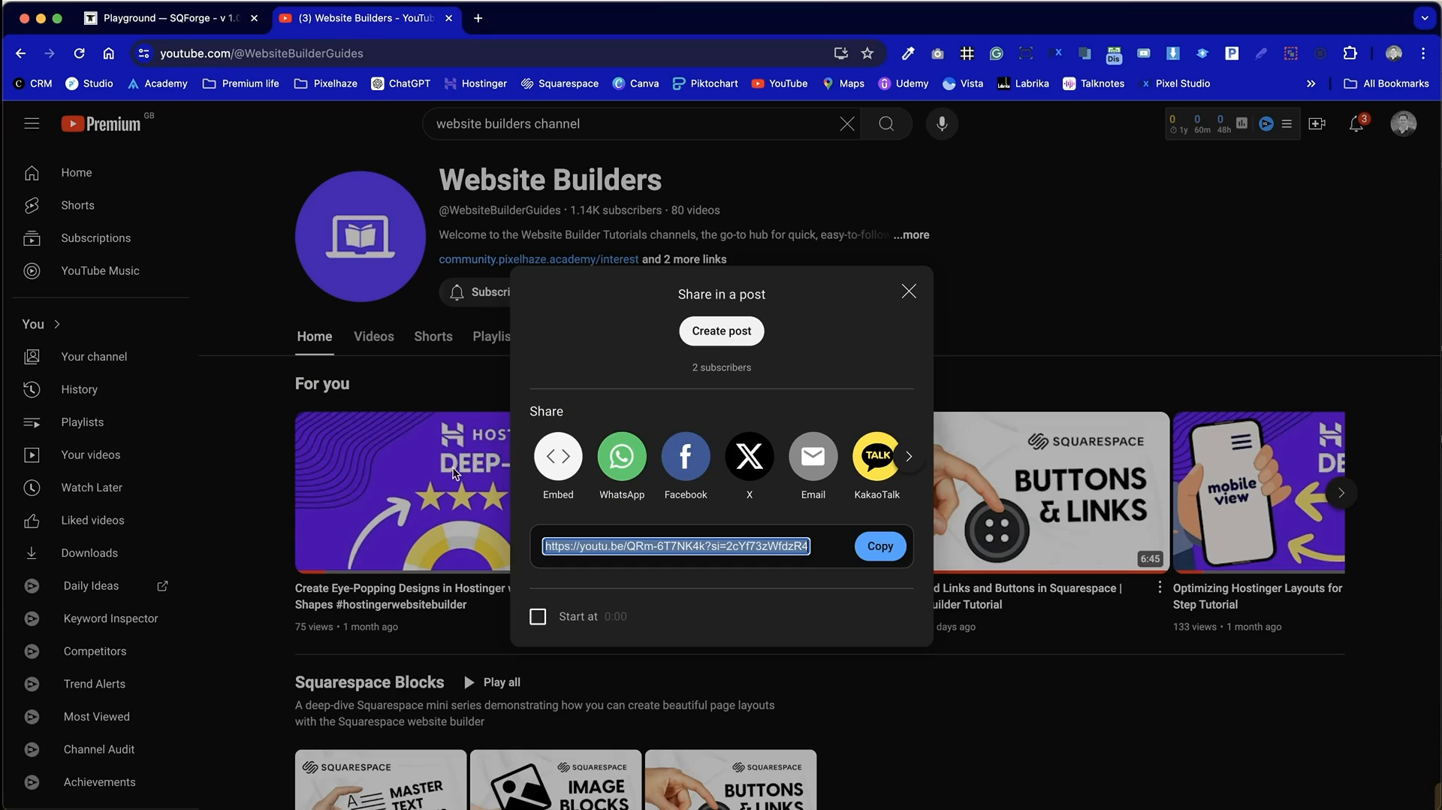
click(998, 295)
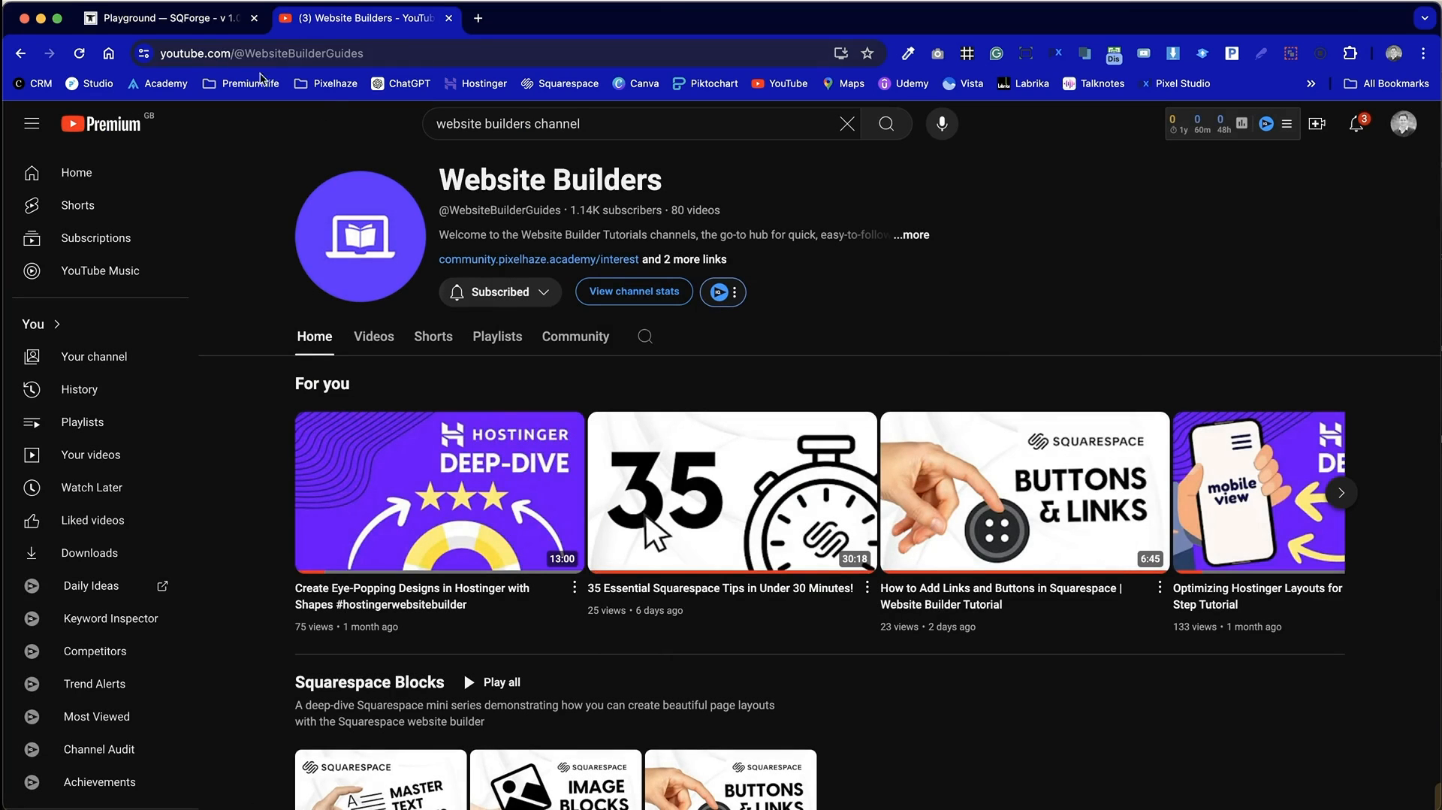
click(192, 19)
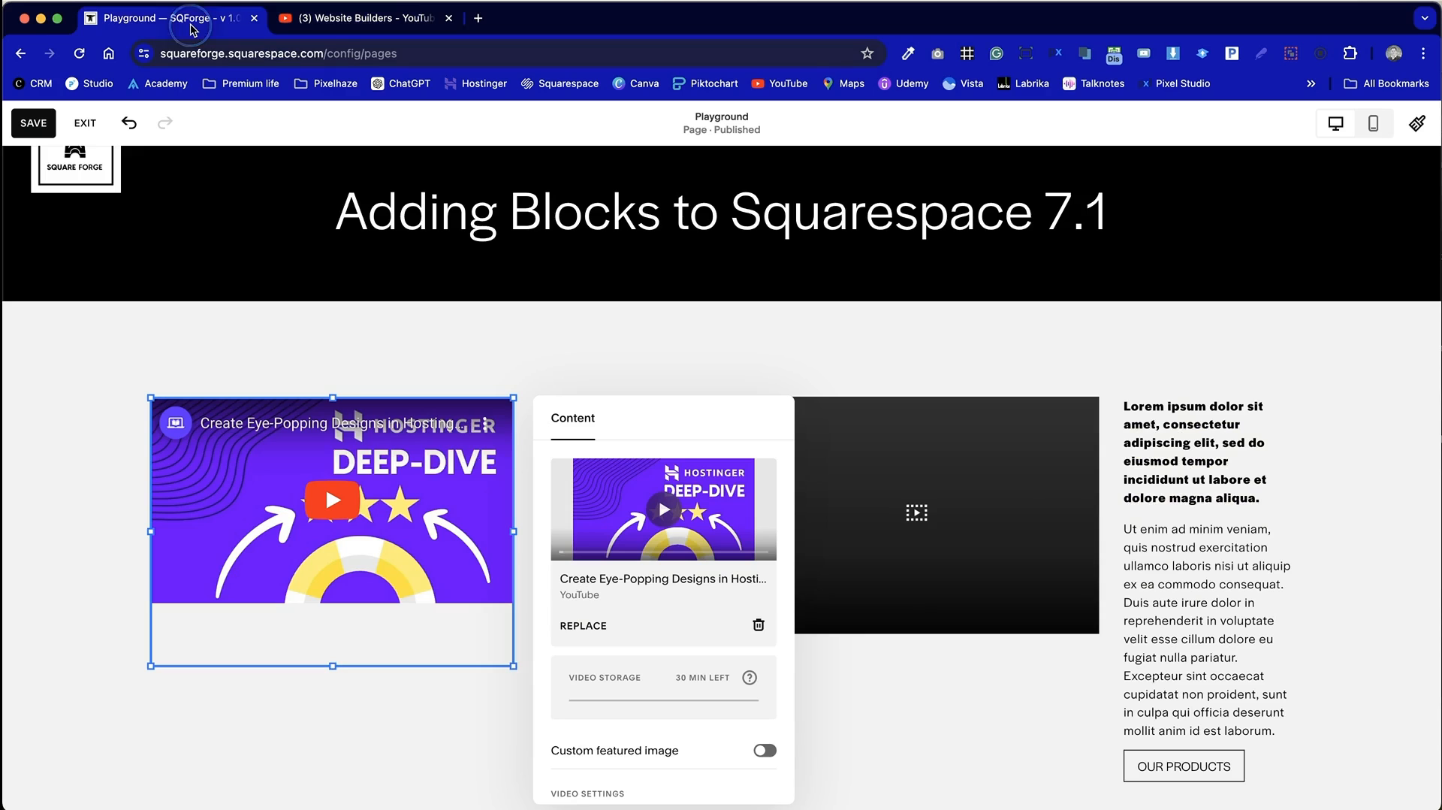
click(647, 362)
Step: Add "35 Essential Squarespace Tips in Under 30 Minutes!" to the light section's second video block using its share link copied from YouTube
scroll(940, 732, down, 1)
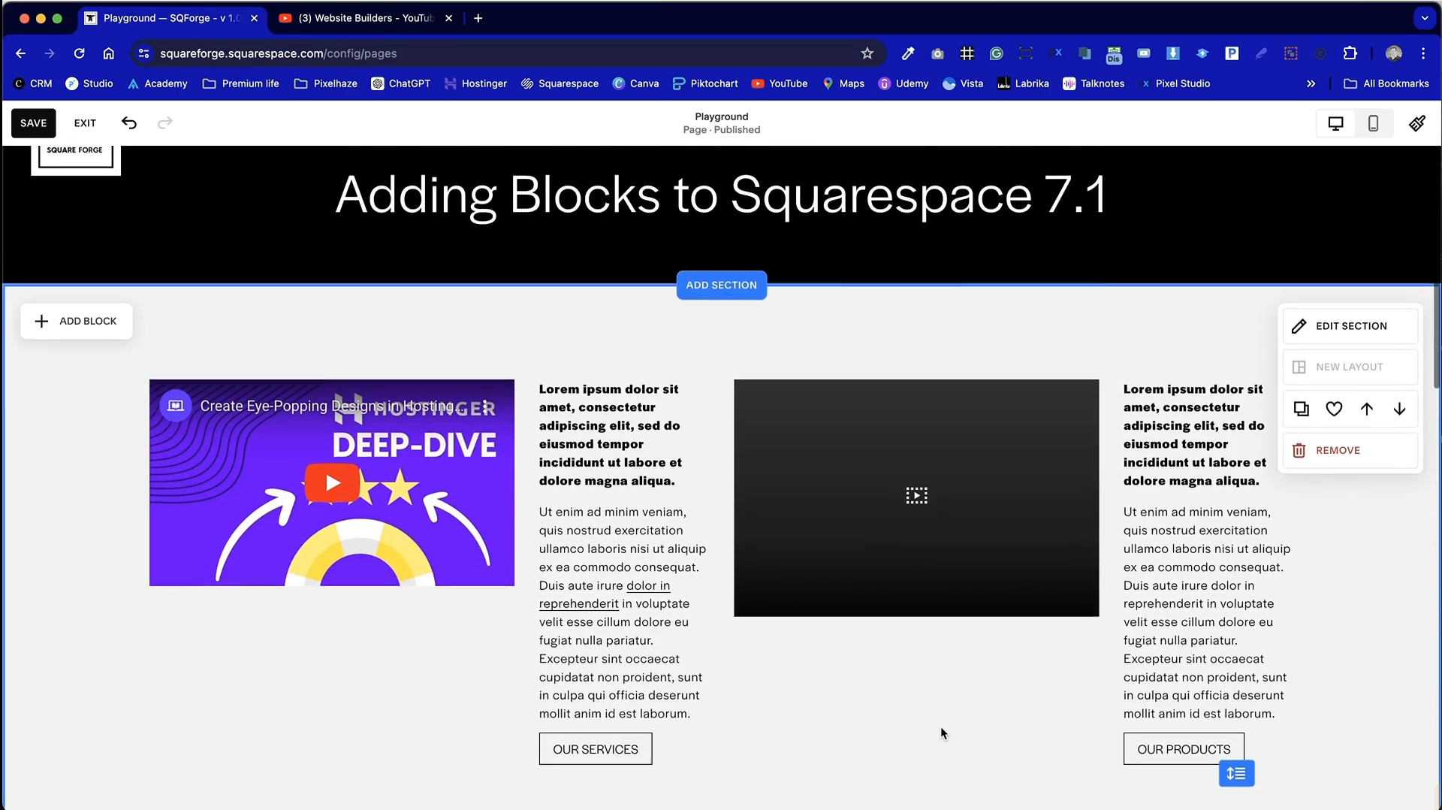
click(994, 534)
click(1272, 485)
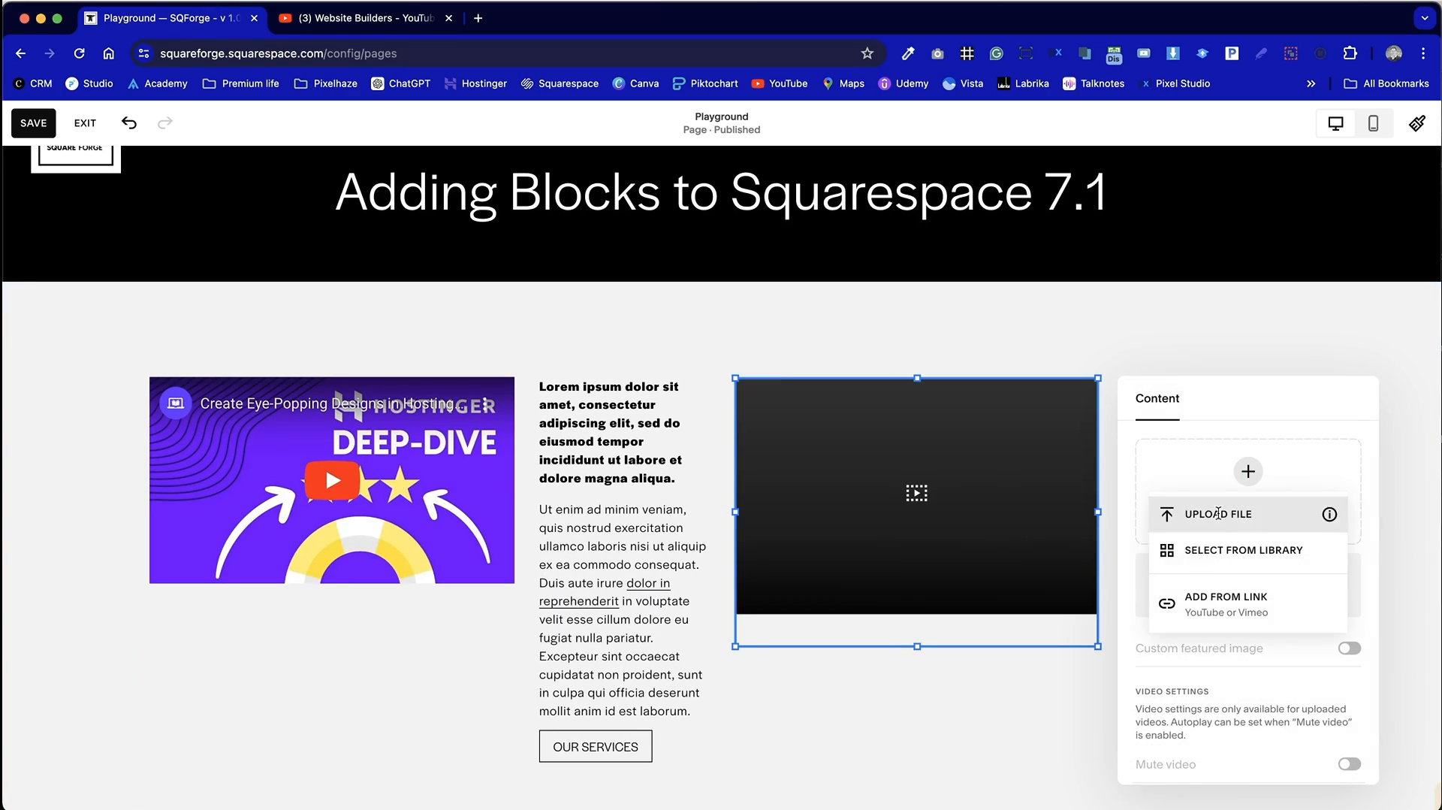
click(1195, 598)
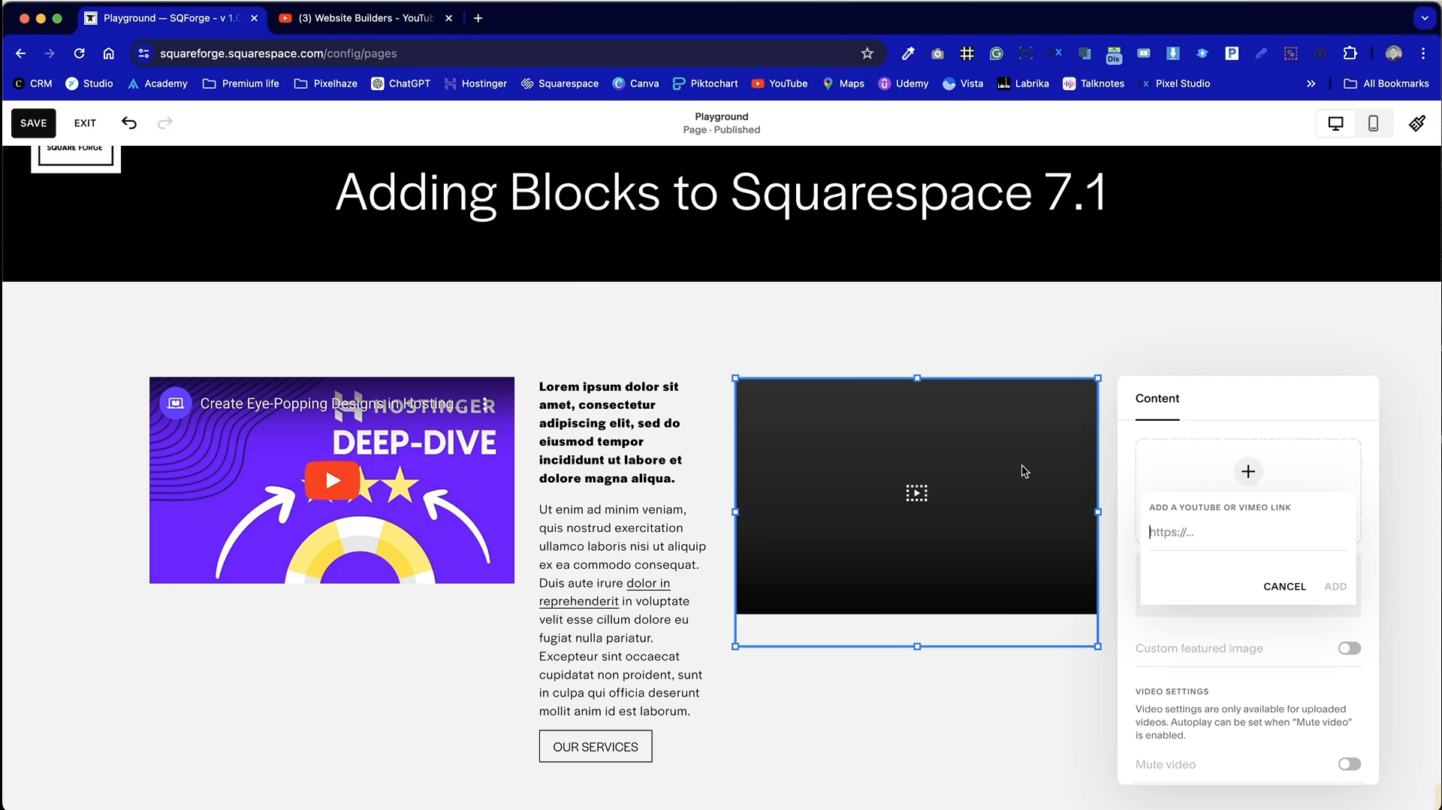
key(ctrl+Tab)
click(864, 589)
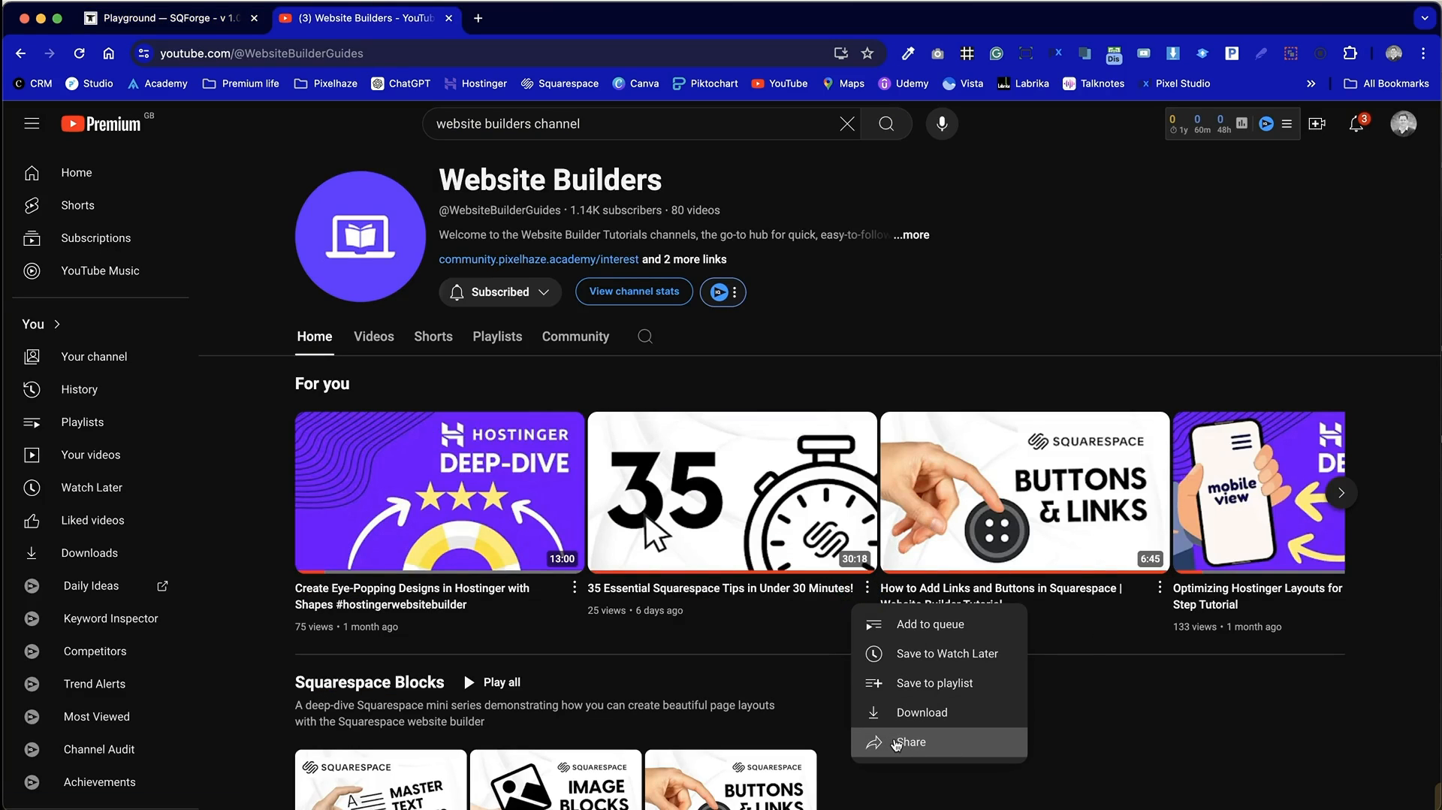
click(896, 742)
click(876, 552)
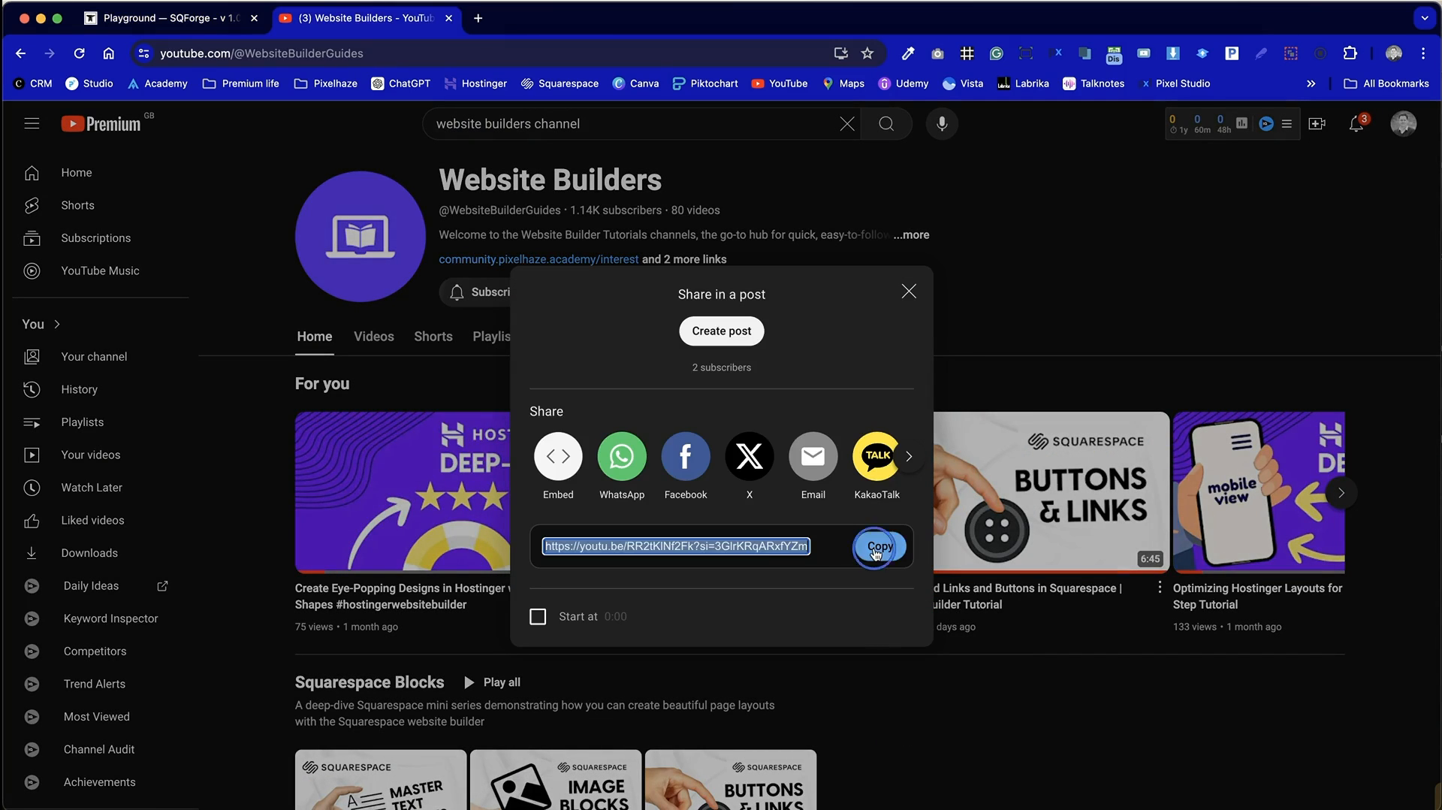
key(ctrl+Tab)
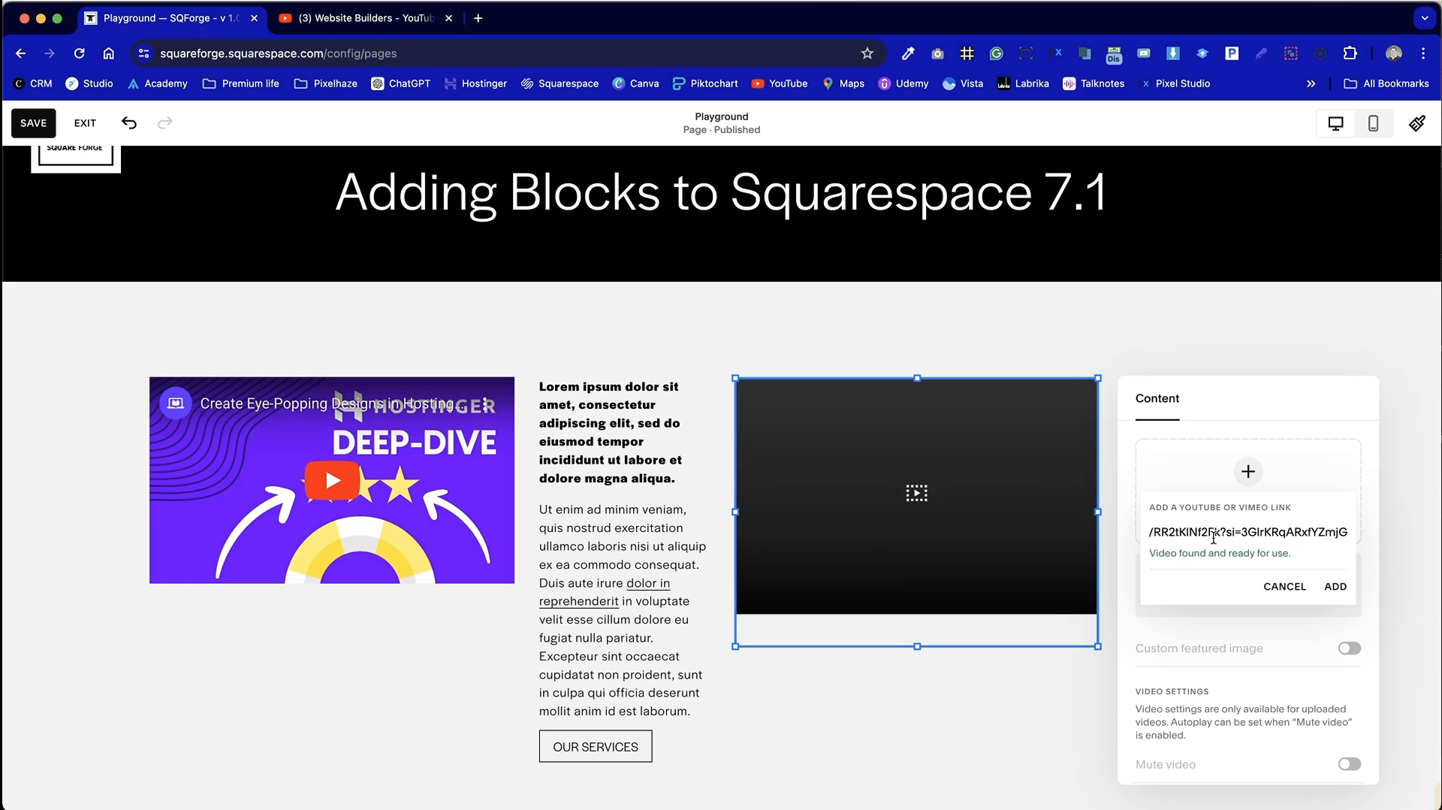
click(1345, 588)
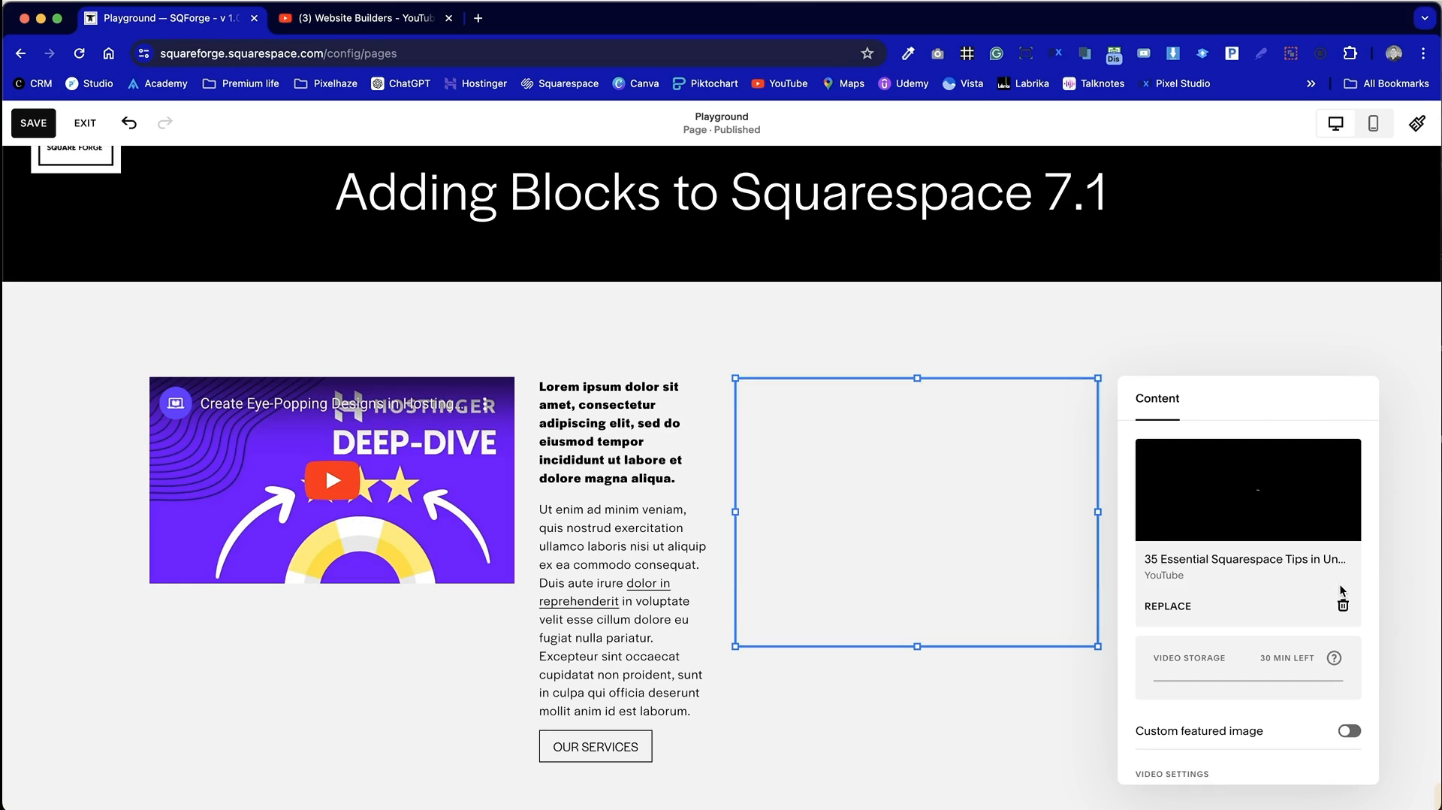
click(896, 734)
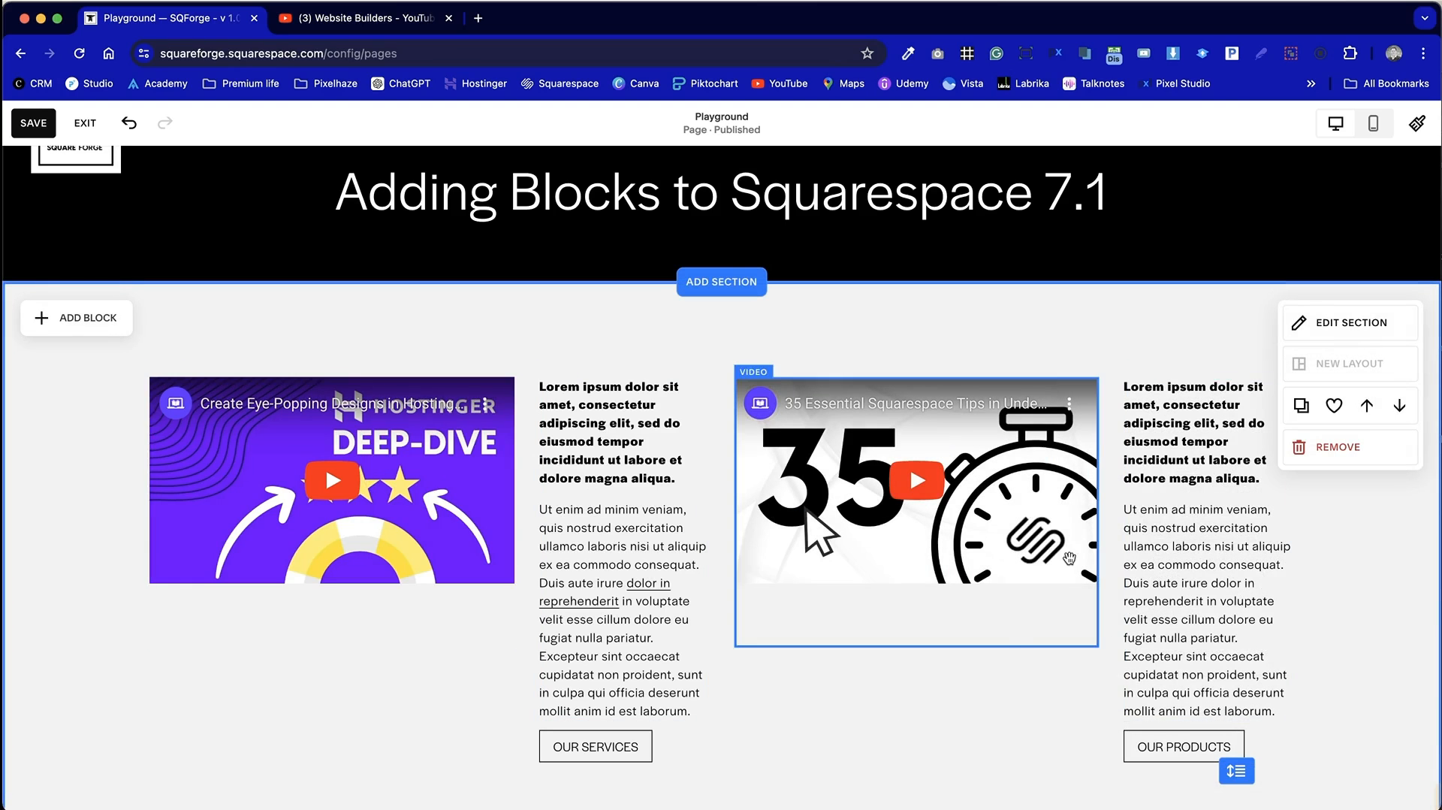
Step: Add the copied link of "35 Essential Squarespace Tips in Under 30 Minutes!" to the dark section's second video block
scroll(935, 733, down, 10)
scroll(934, 732, up, 5)
scroll(934, 734, down, 4)
double_click(946, 538)
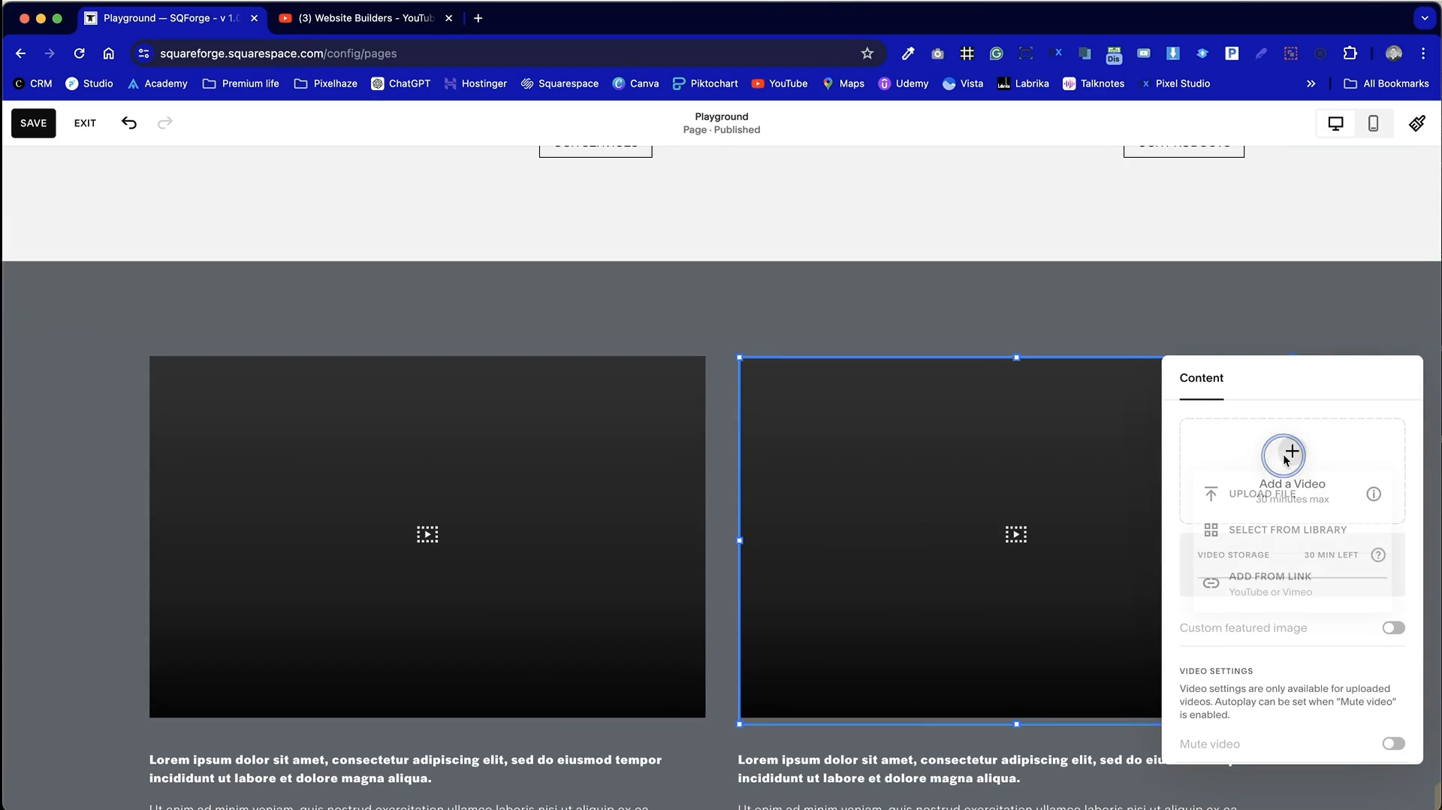
click(1281, 572)
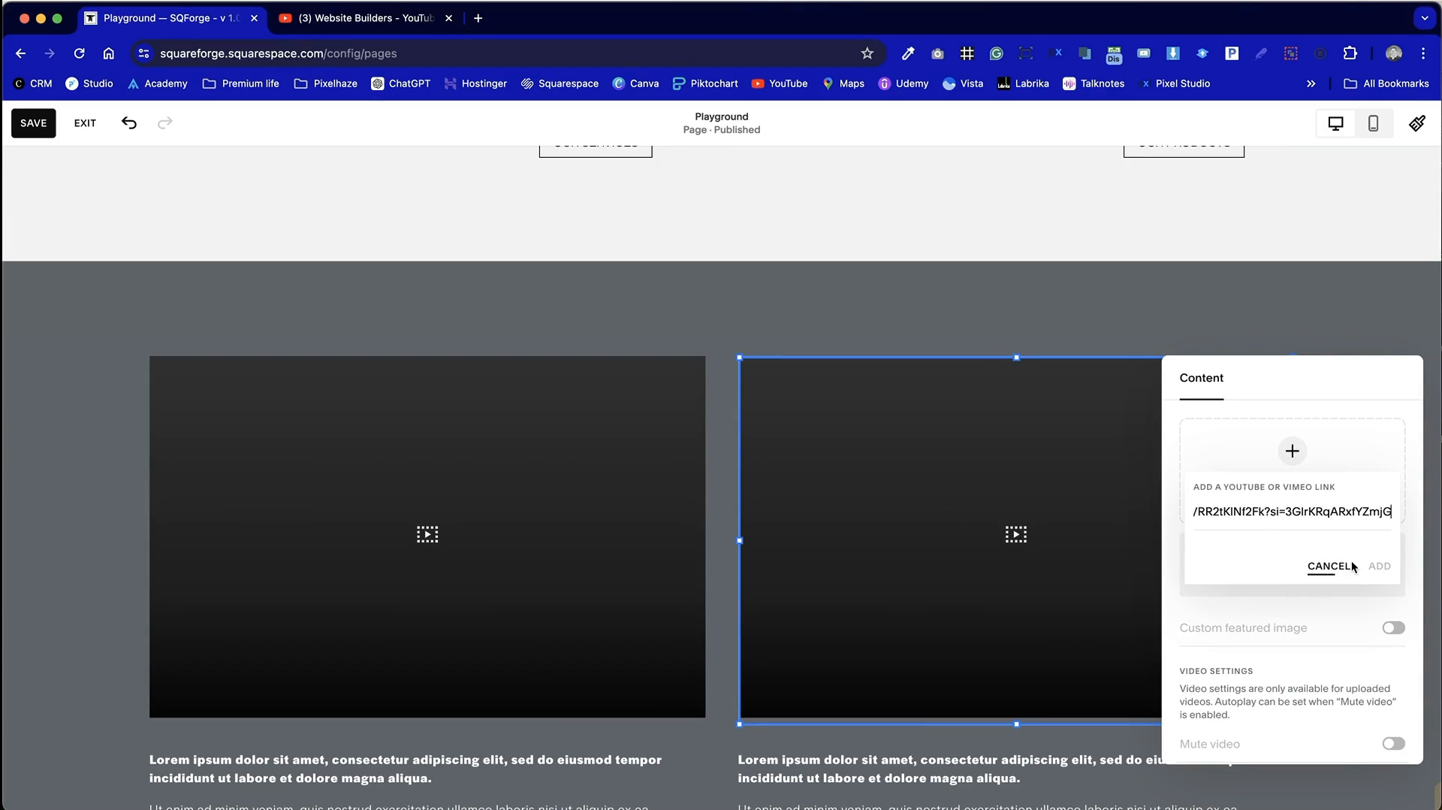
click(1377, 567)
scroll(566, 471, down, 3)
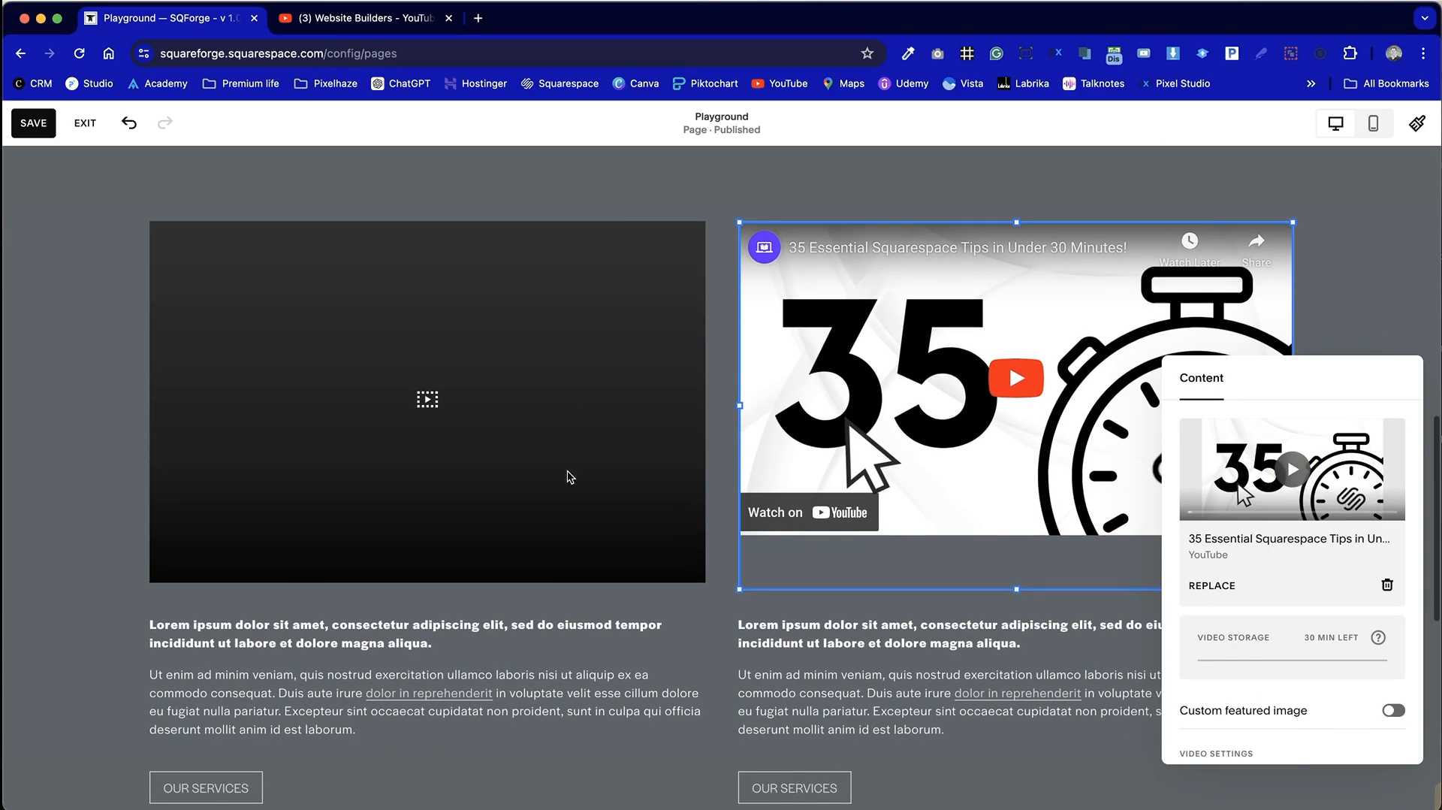
click(616, 211)
Step: Add the same copied YouTube link to the dark section's first video block and close its settings
double_click(525, 345)
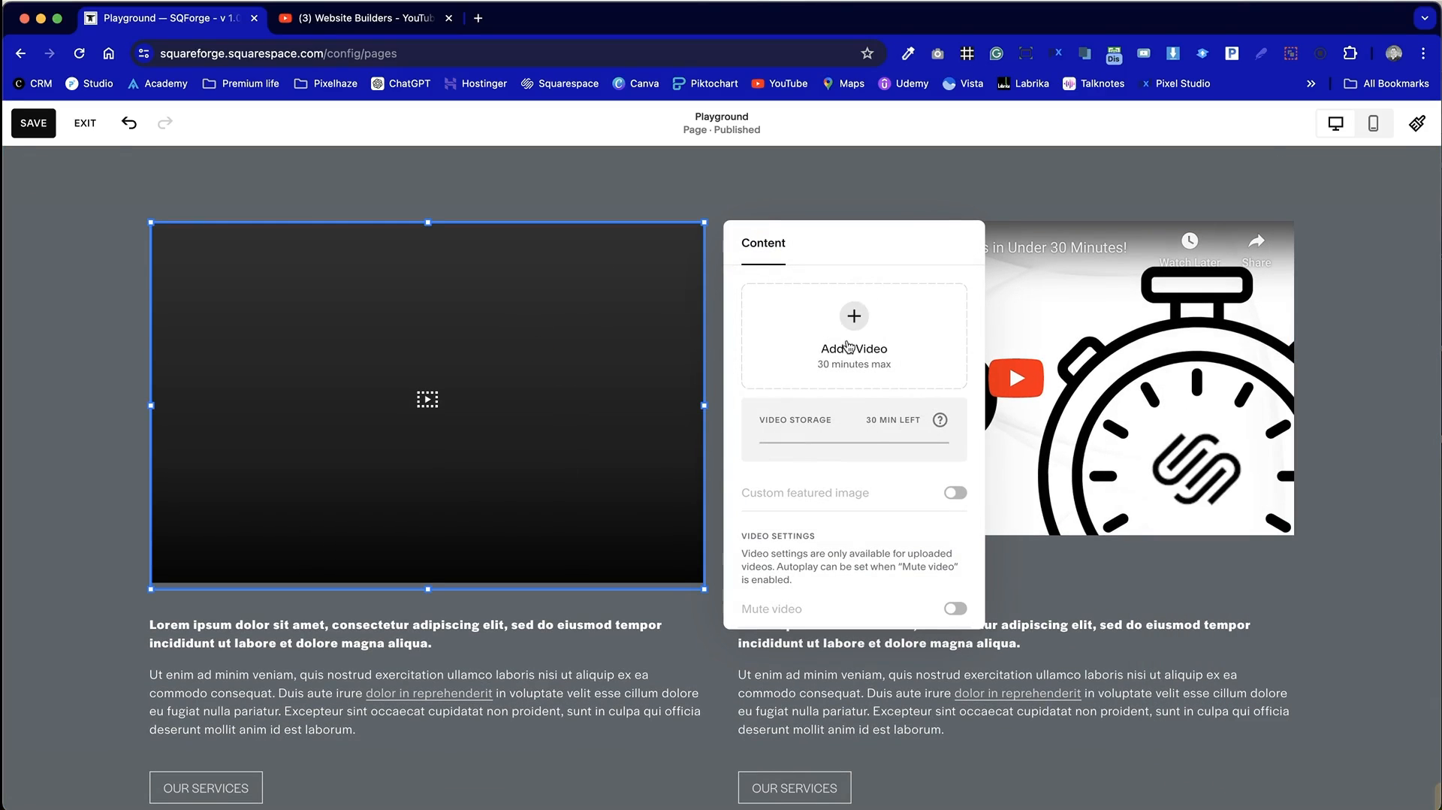
click(856, 313)
click(883, 452)
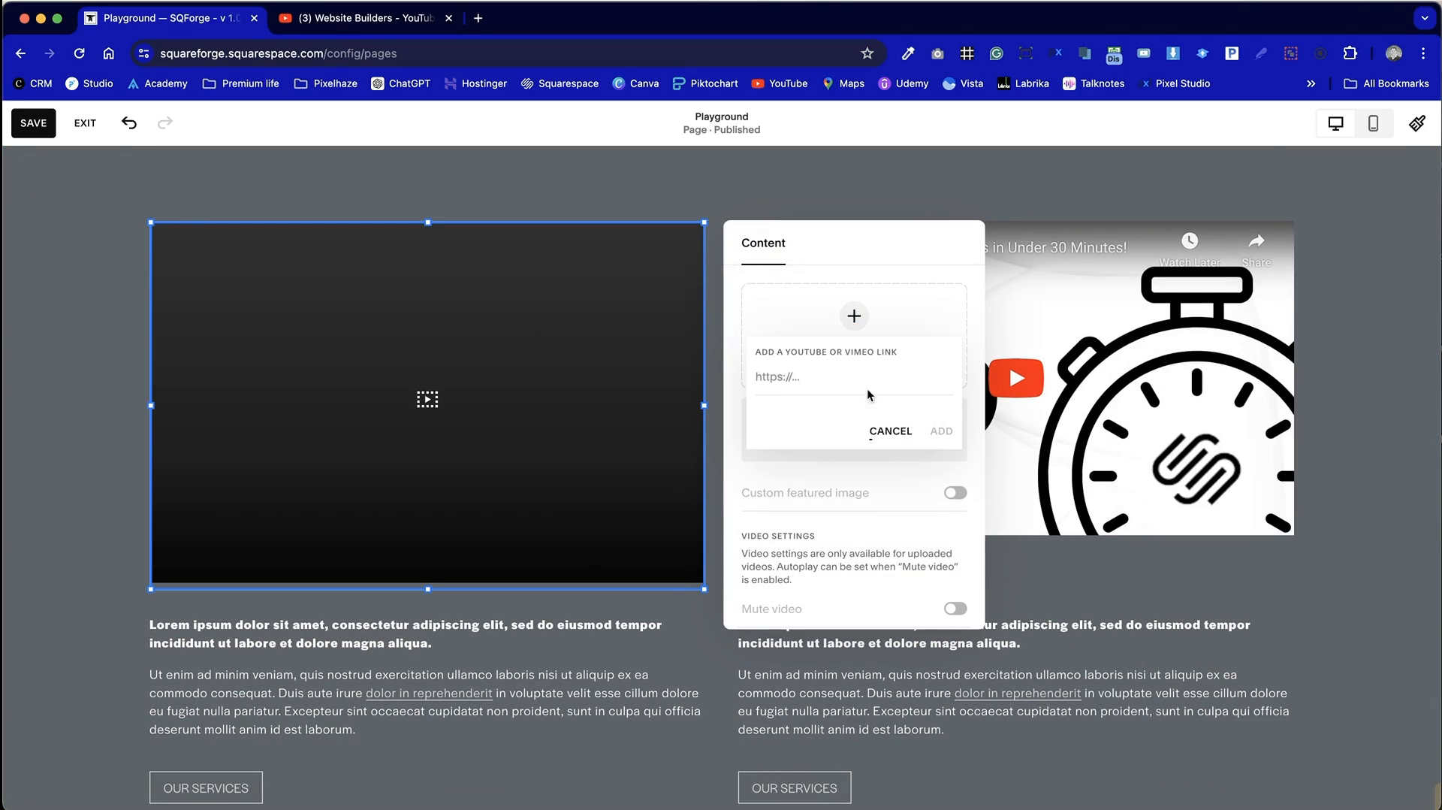
click(935, 433)
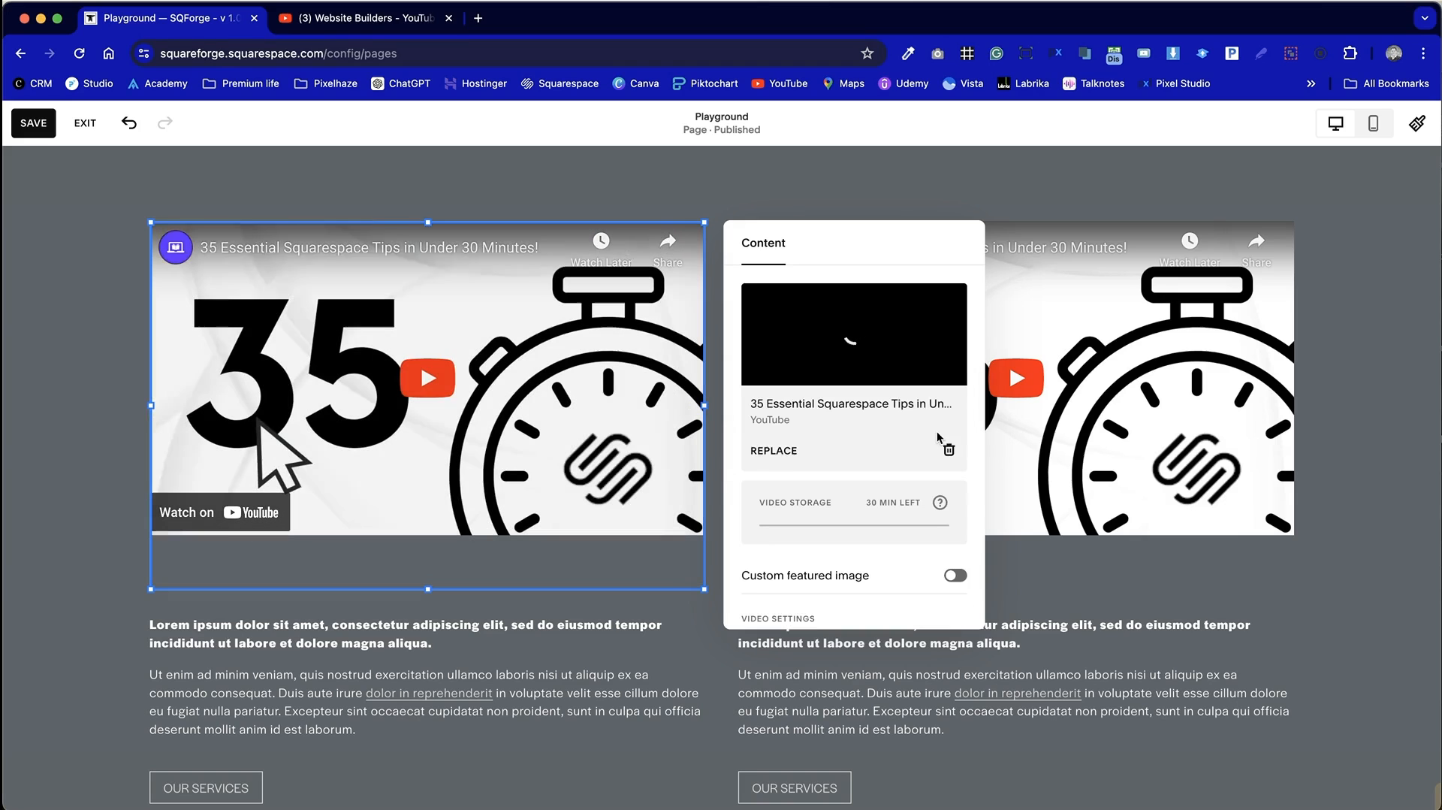
click(27, 293)
Step: Shorten the dark section's second video block so its frame ends just below the video thumbnail
click(440, 435)
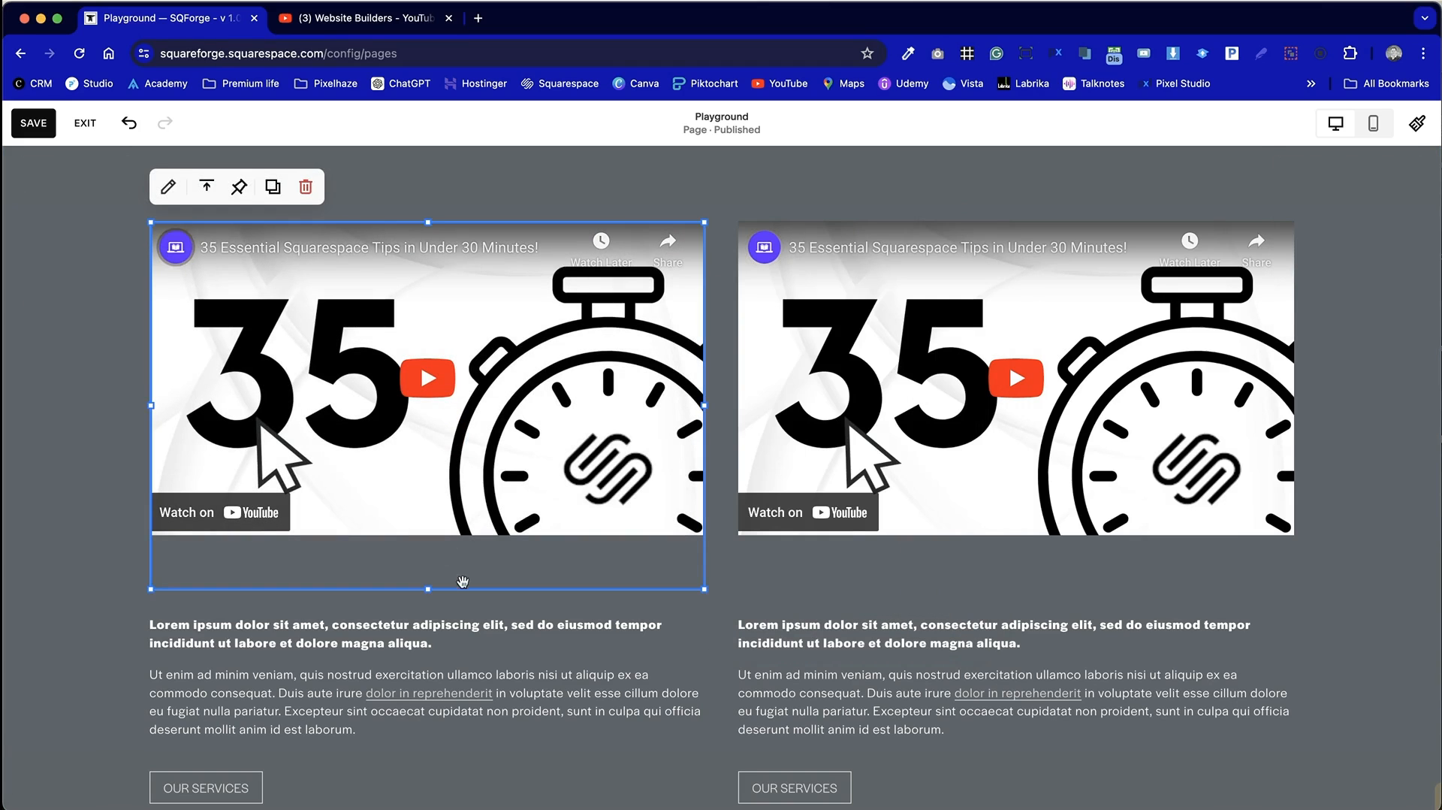
click(963, 572)
drag(1018, 587, 1007, 537)
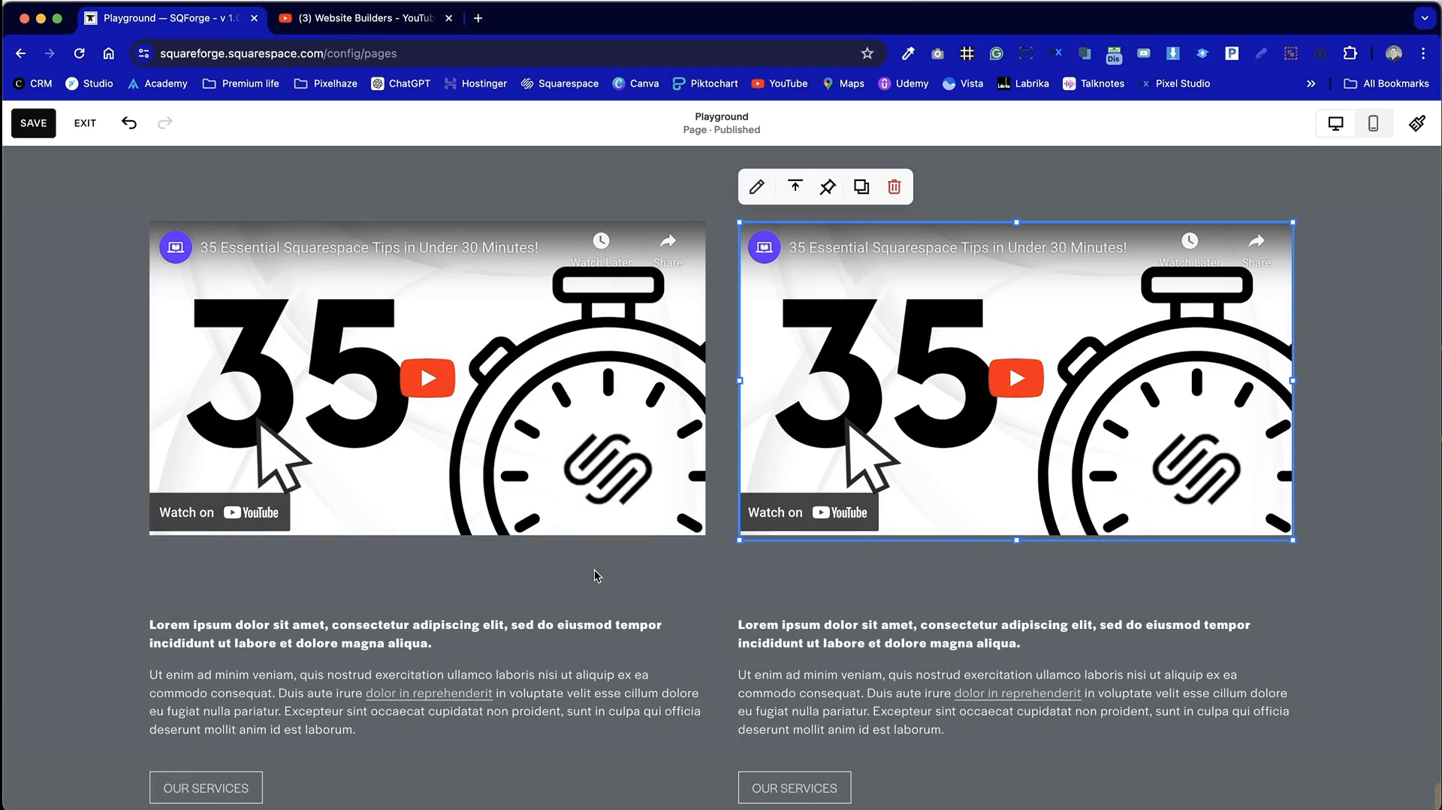
Step: Move the dark section's text blocks and OUR SERVICES buttons up closer to the videos and reduce the section's height
scroll(596, 576, down, 2)
click(241, 534)
click(476, 506)
drag(164, 485, 935, 701)
drag(887, 629, 890, 581)
drag(1237, 710, 1237, 677)
Step: Switch to the mobile layout and shorten the dark section's second video block to fit its thumbnail more closely
scroll(1313, 643, up, 7)
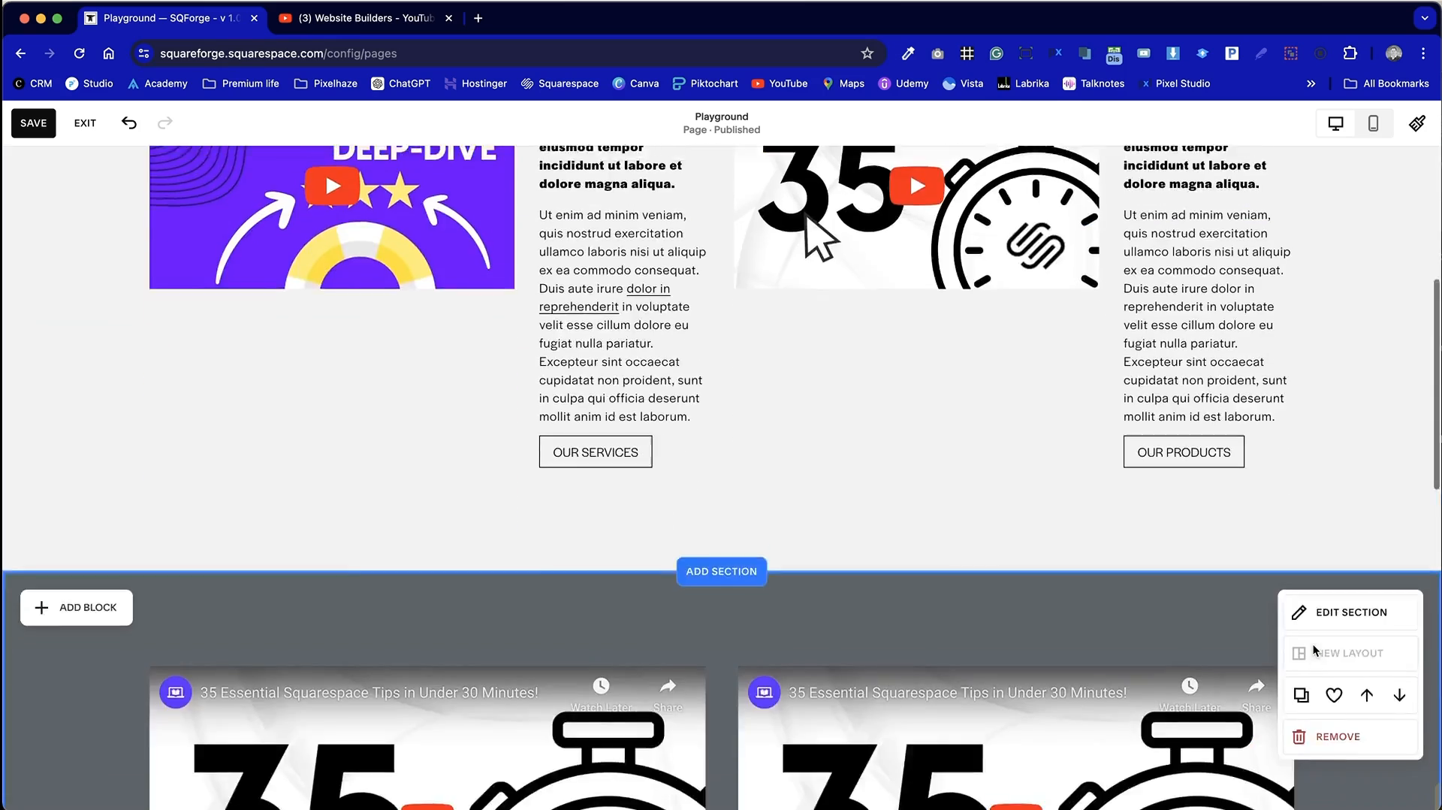
scroll(1313, 643, up, 3)
click(1378, 129)
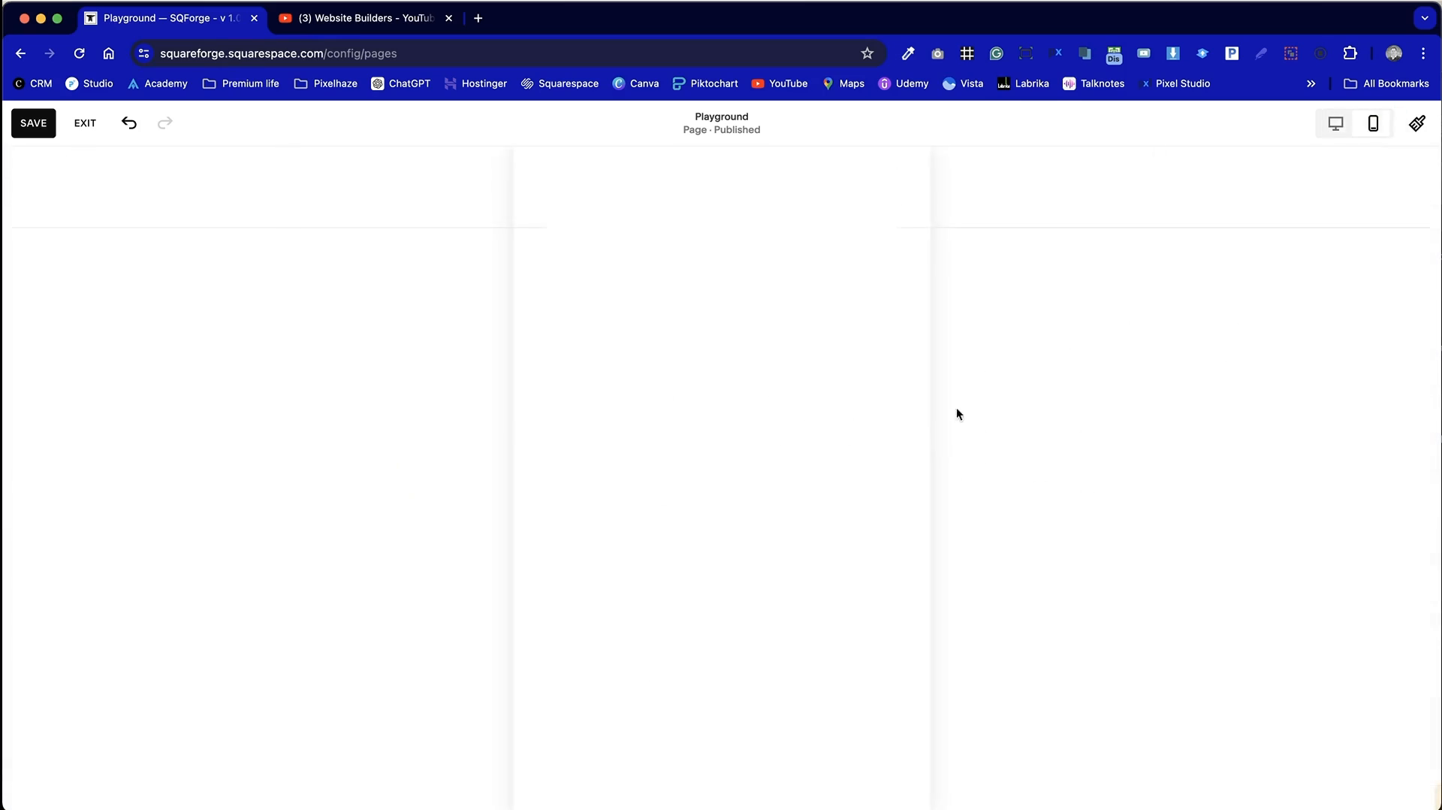
scroll(736, 530, down, 3)
scroll(735, 530, down, 15)
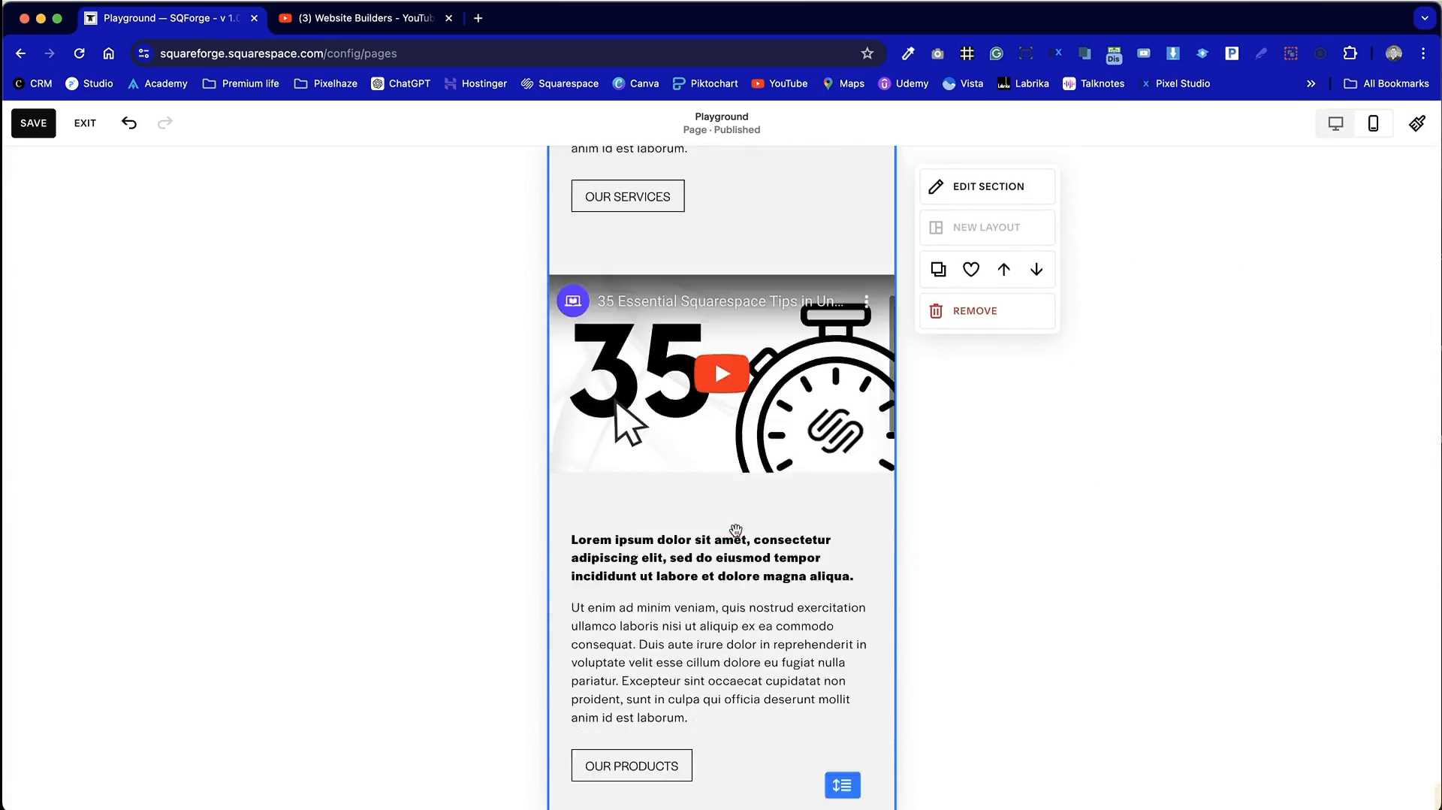
scroll(736, 515, down, 2)
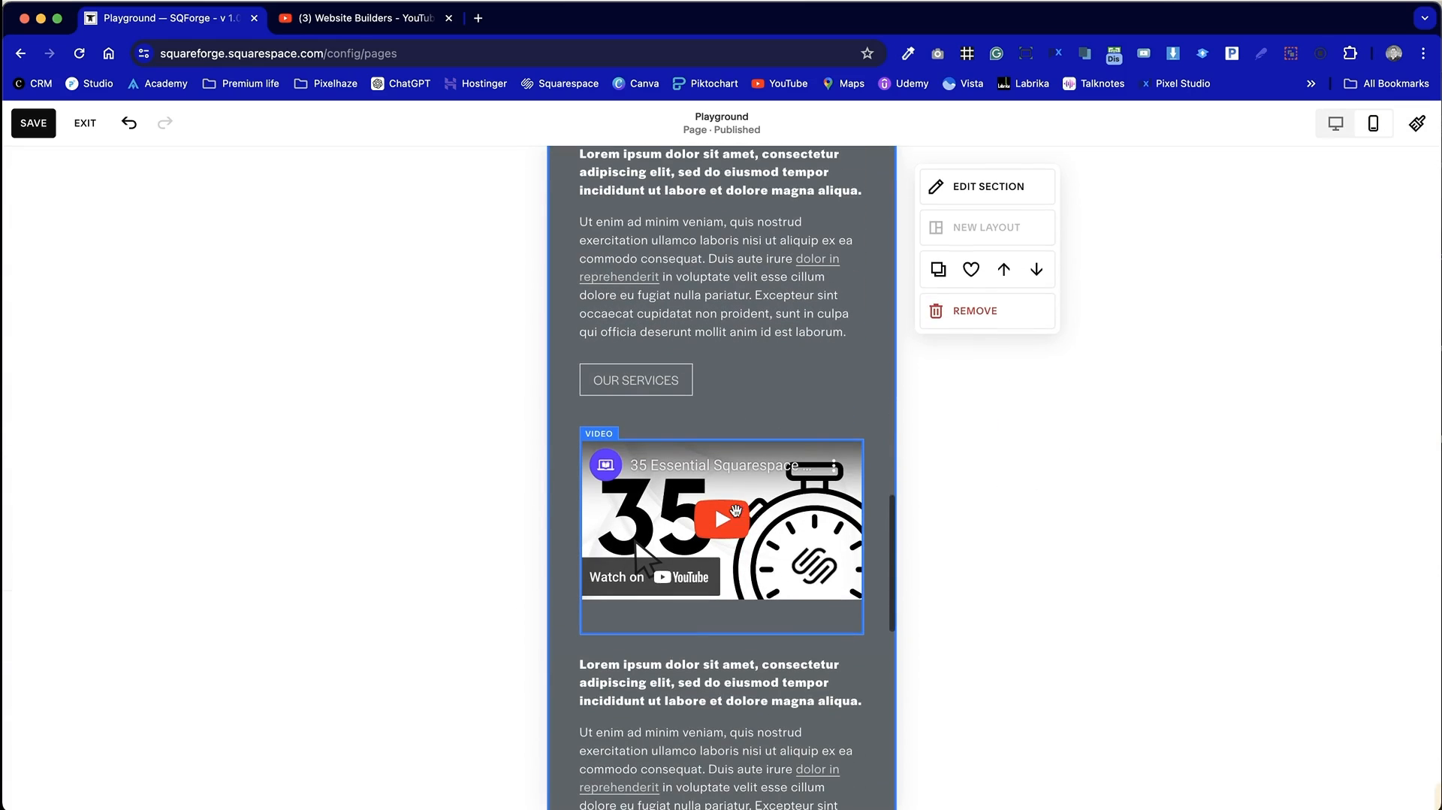
click(751, 620)
scroll(716, 649, up, 3)
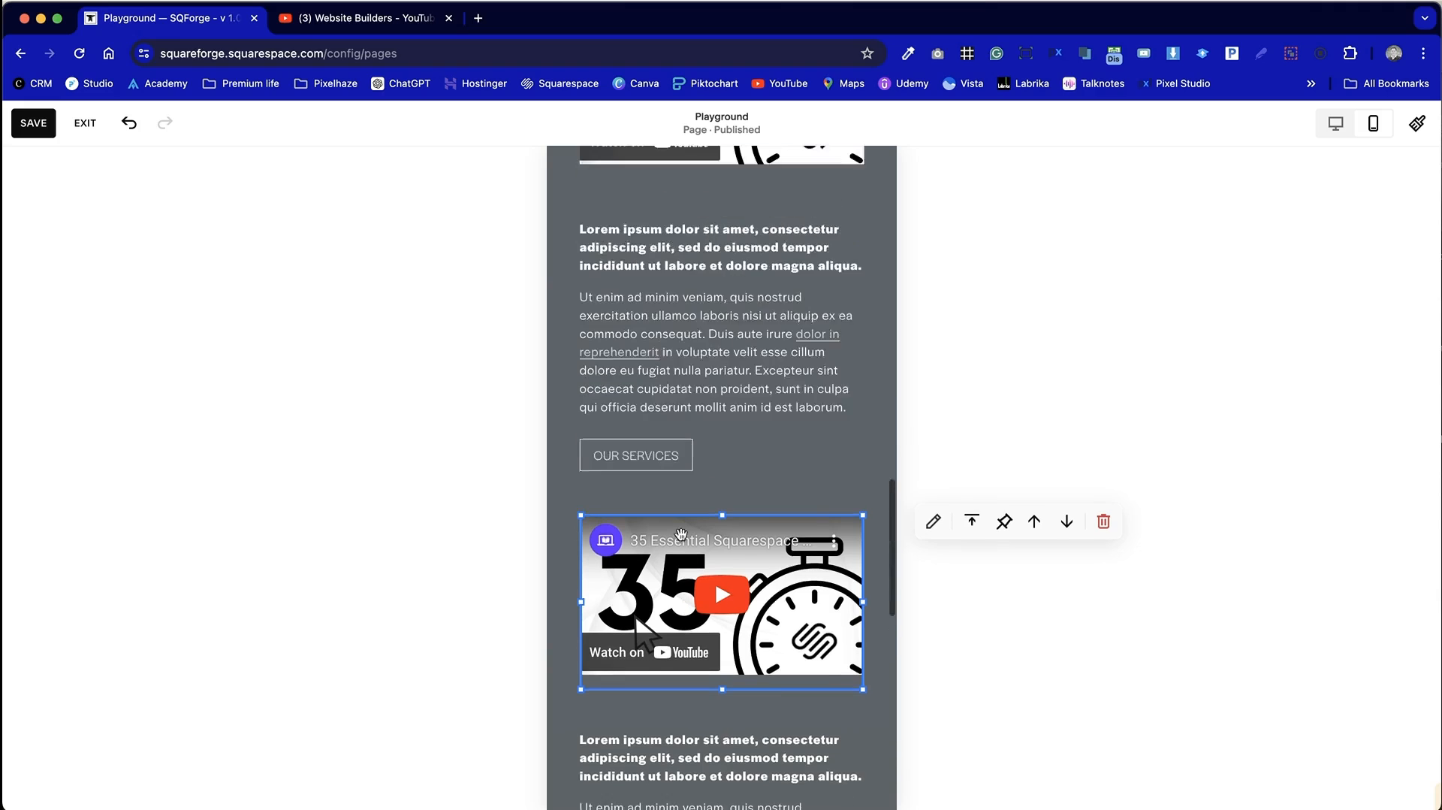
Step: Move the dark section's text blocks and OUR SERVICES buttons up closer to their videos in the mobile layout
click(719, 323)
click(744, 451)
scroll(751, 488, down, 1)
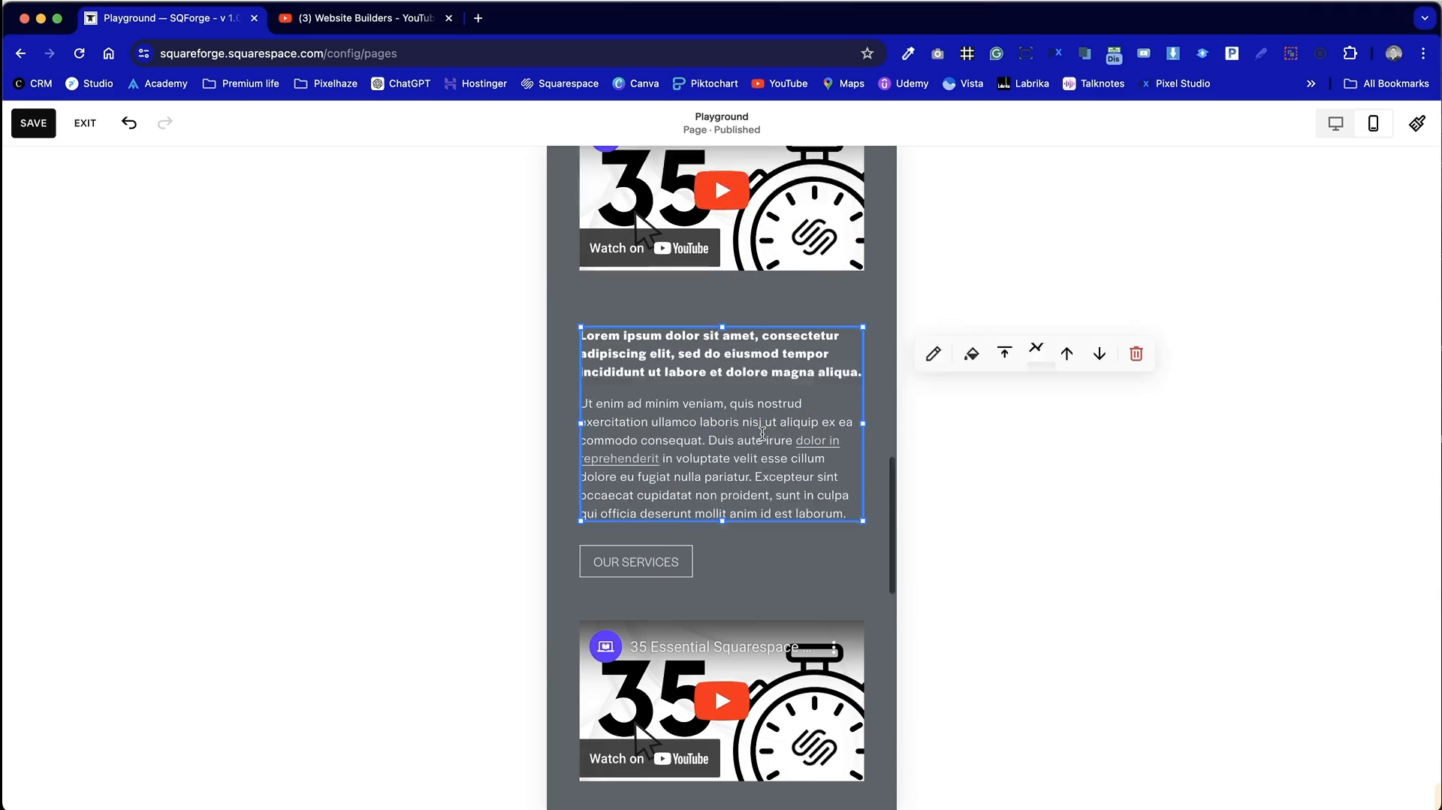
click(783, 544)
scroll(811, 543, down, 2)
scroll(811, 544, up, 2)
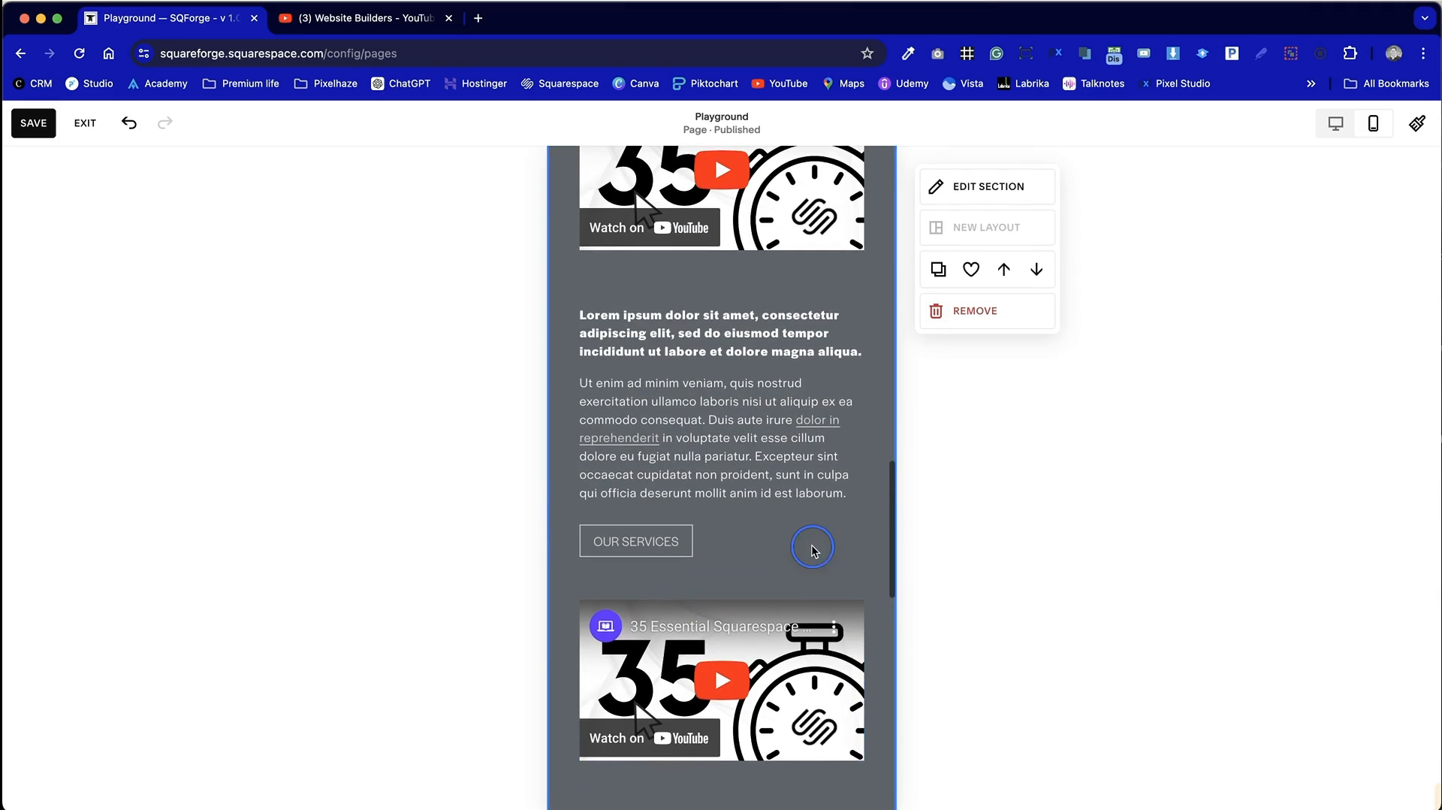
scroll(734, 577, up, 2)
drag(753, 681, 661, 458)
click(652, 717)
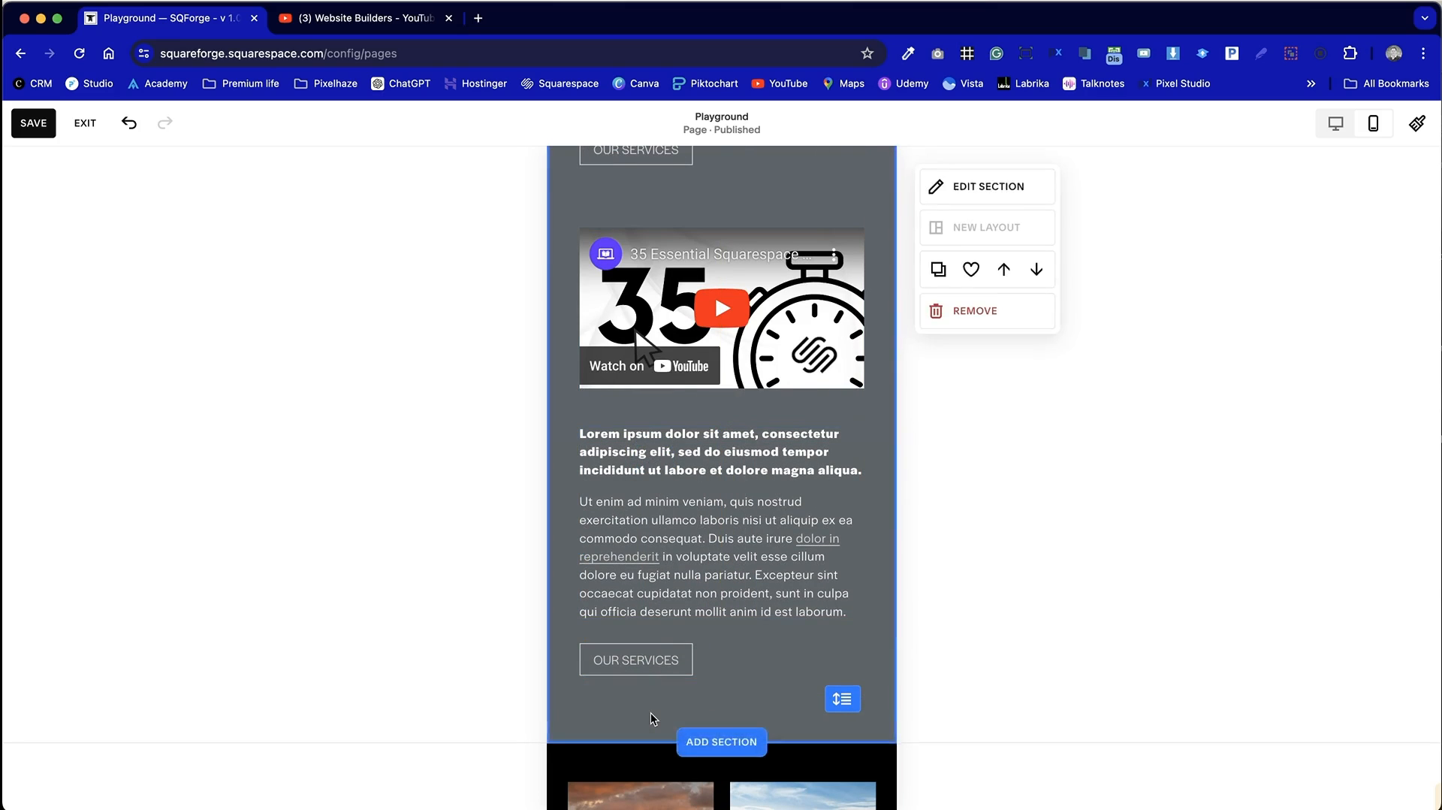
Step: Move the light section's first text block and OUR SERVICES button up closer to the first video in the mobile layout
scroll(650, 712, up, 5)
scroll(654, 715, down, 2)
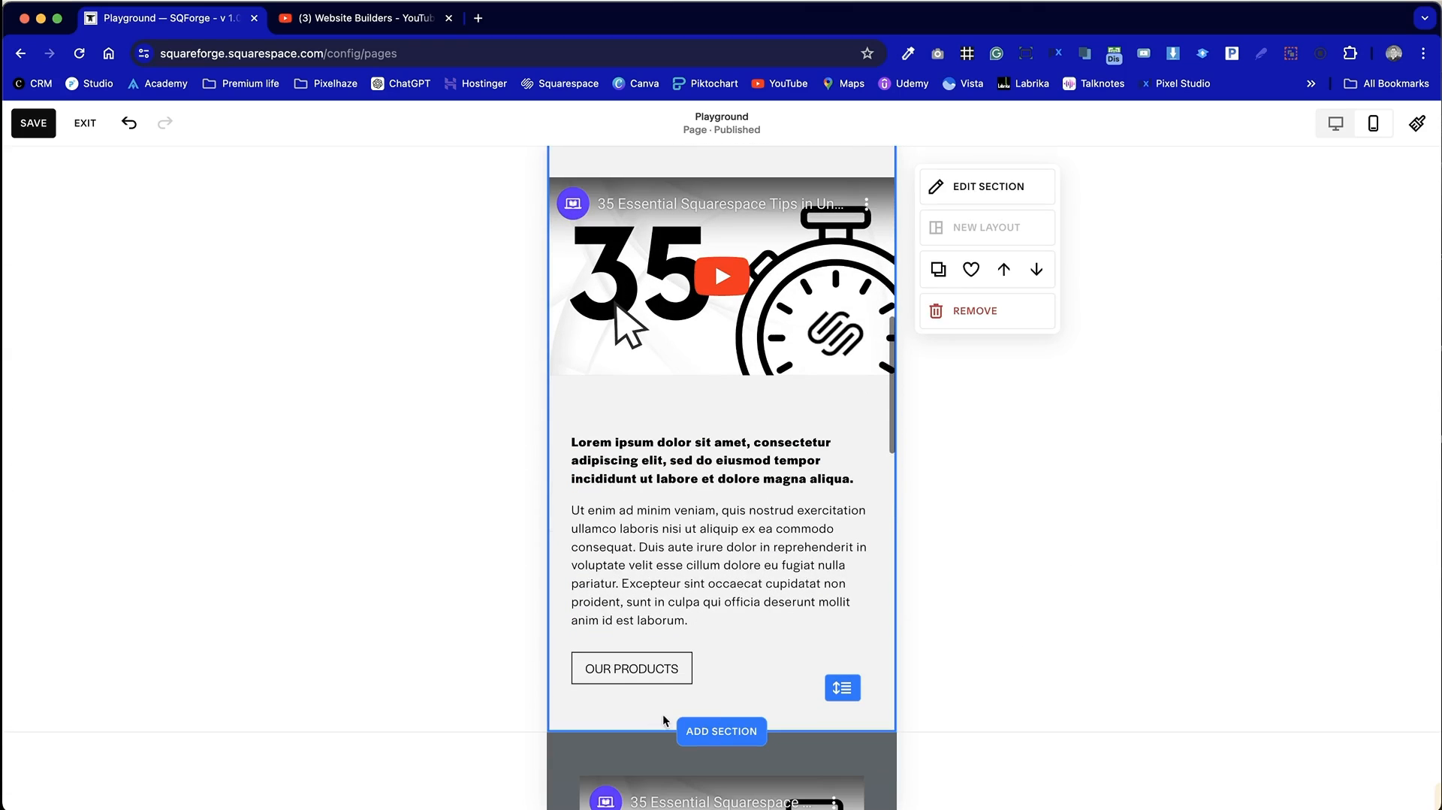
drag(736, 698, 630, 441)
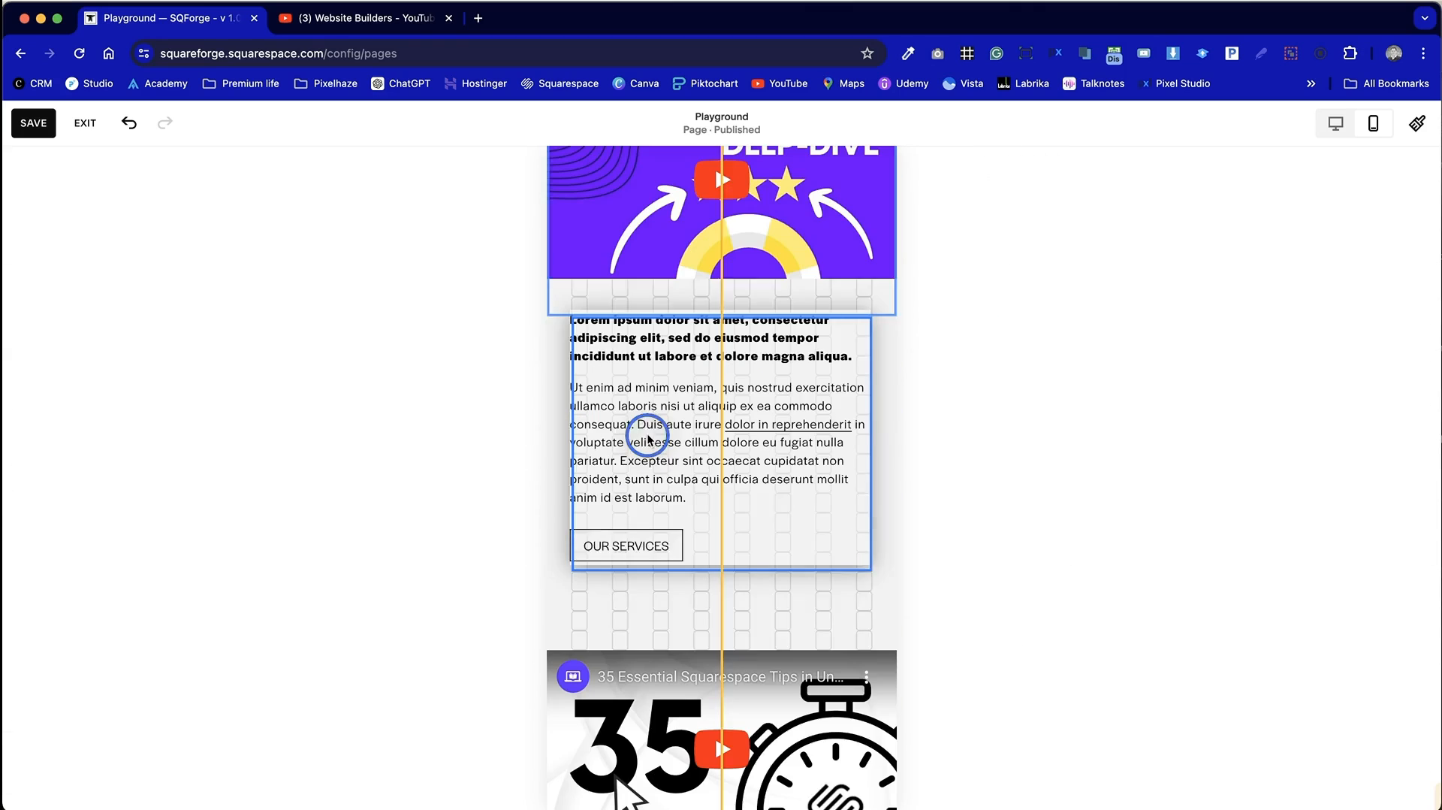
drag(648, 441, 647, 443)
click(751, 617)
Step: Switch back to the desktop layout and duplicate the dark section with the two videos
click(1336, 124)
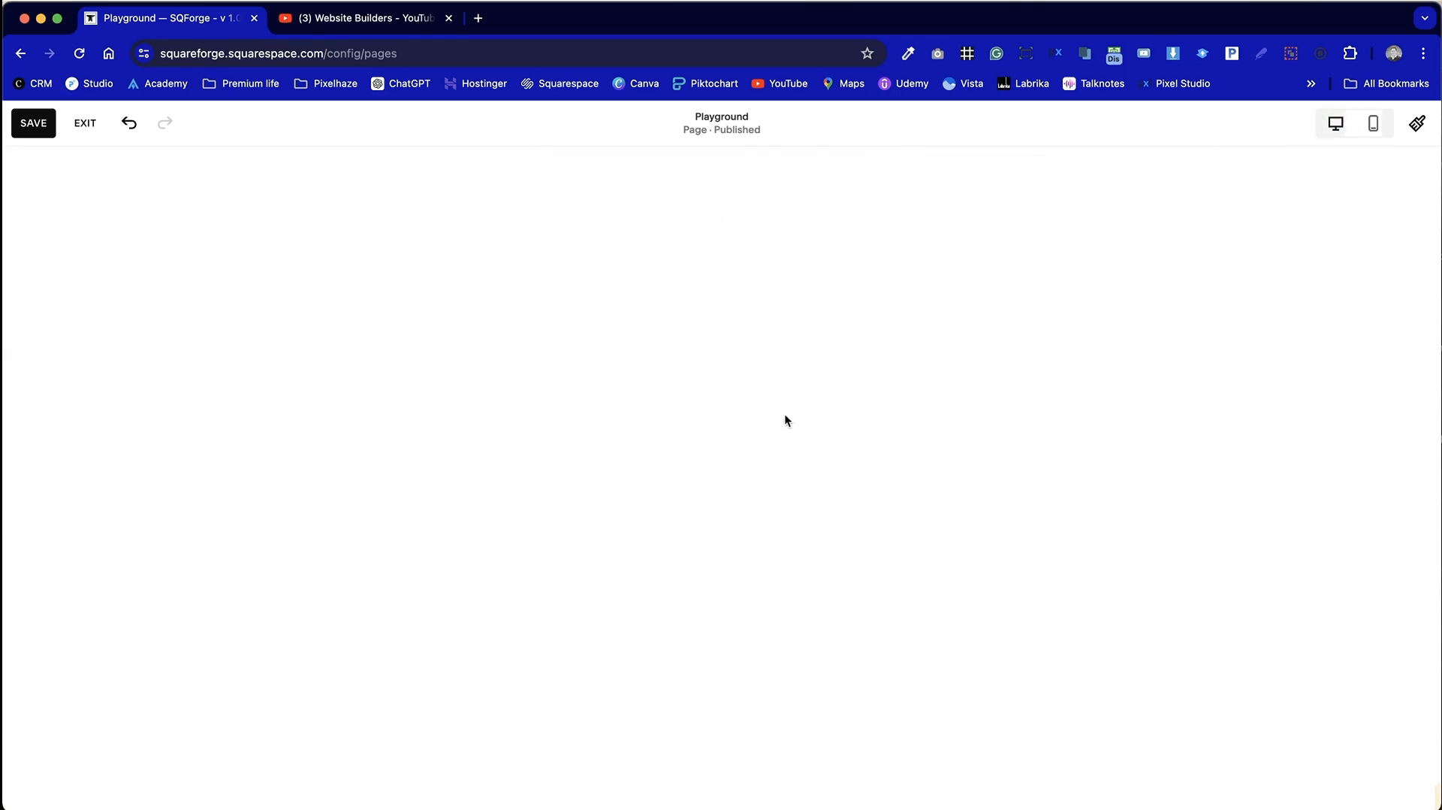
scroll(605, 642, down, 4)
scroll(605, 640, down, 8)
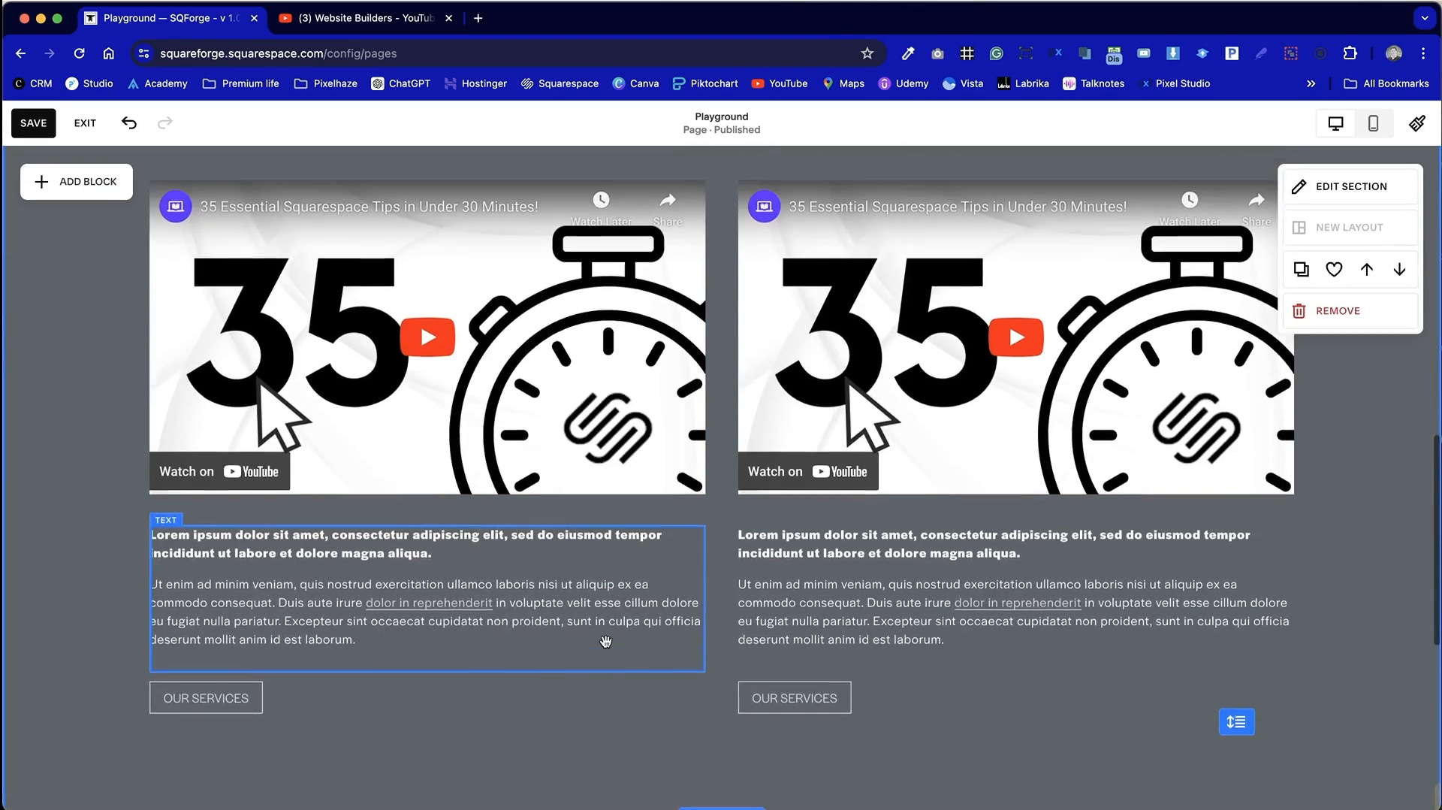
scroll(606, 640, up, 3)
click(1069, 450)
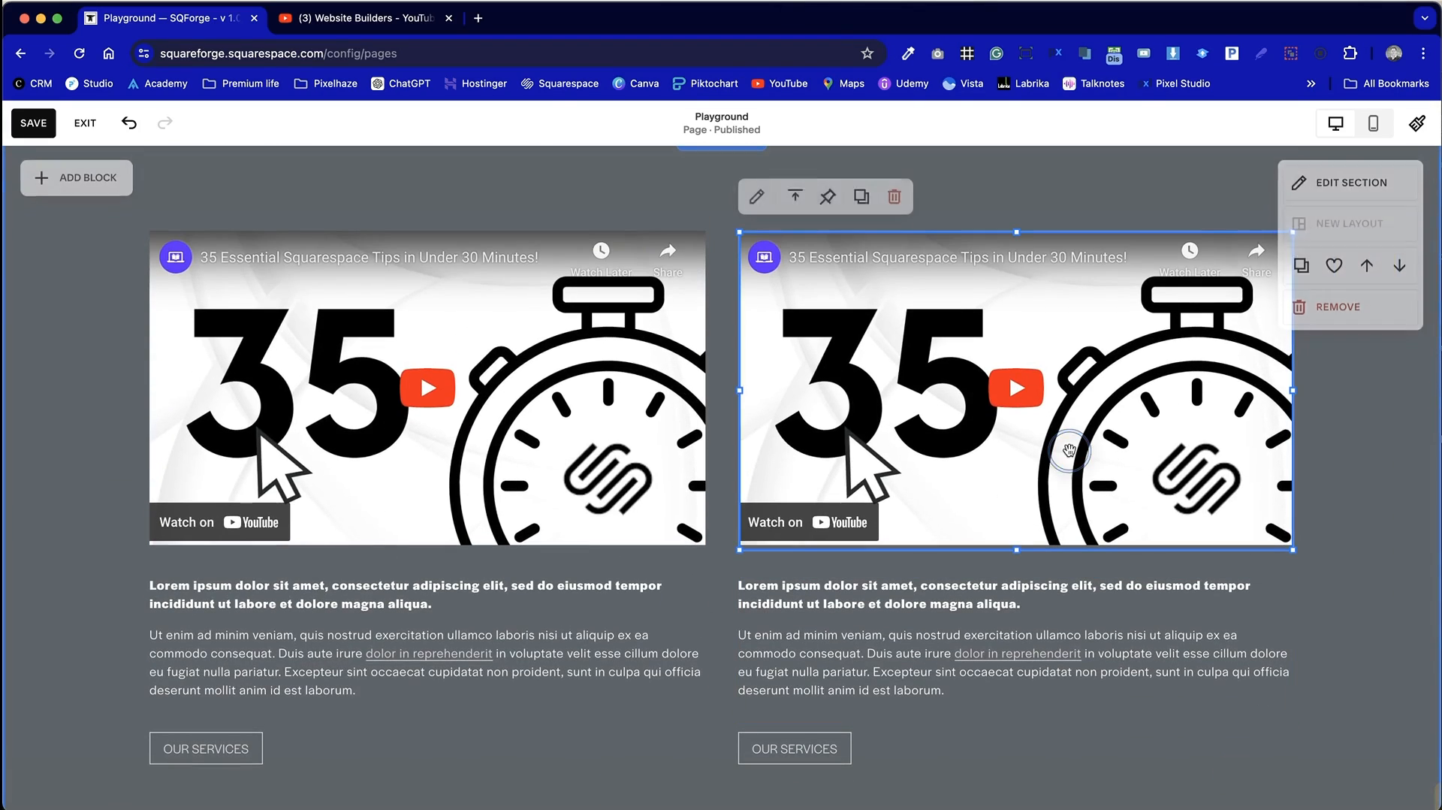
click(637, 398)
click(1291, 270)
Step: Delete the text blocks and OUR SERVICES buttons from the duplicated dark section, leaving only its two videos
scroll(901, 526, up, 1)
drag(975, 595, 221, 443)
click(235, 342)
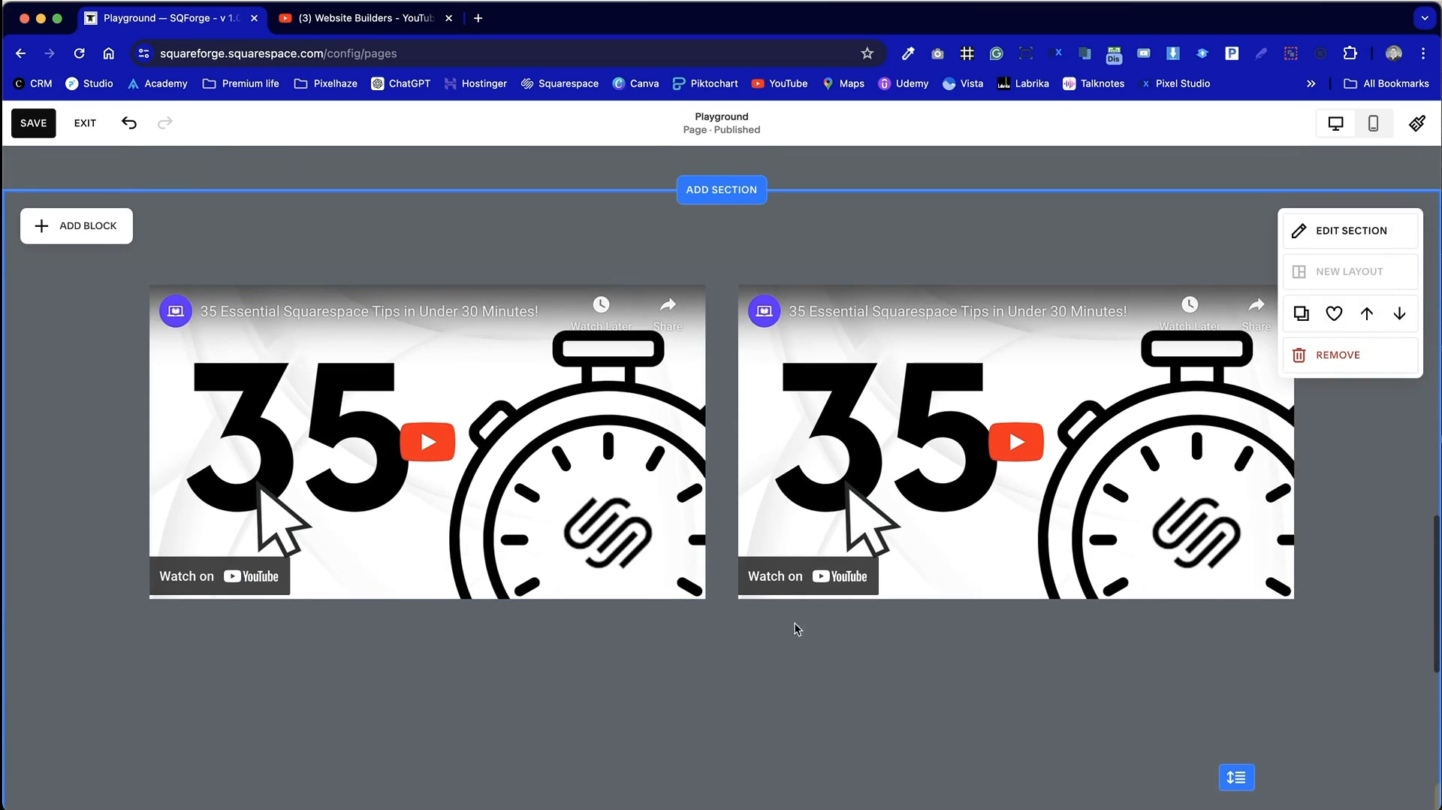
Step: Narrow the duplicated section's two videos to about a third of the content width each, keeping them side by side
drag(964, 715, 445, 408)
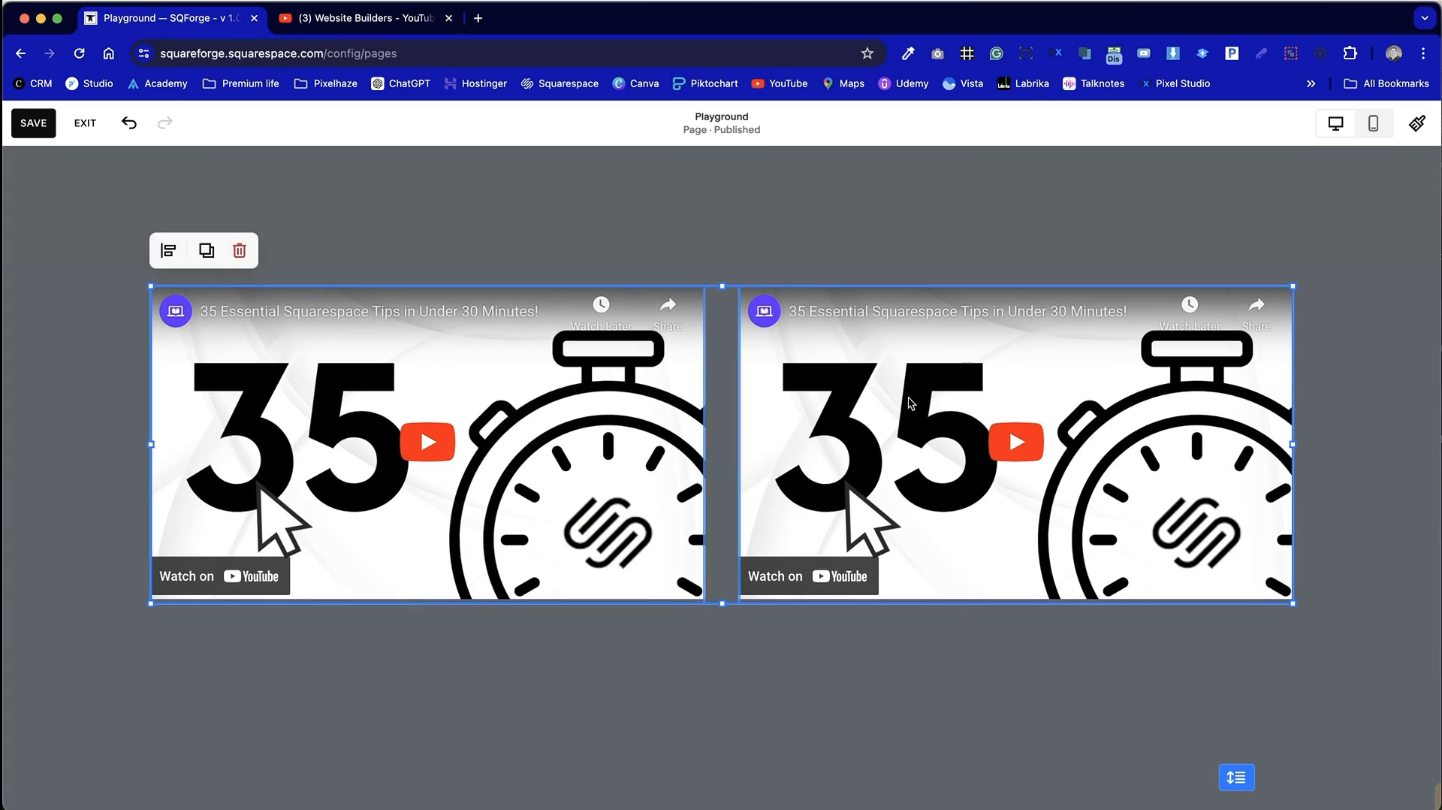
drag(1296, 601, 899, 606)
click(547, 379)
click(620, 501)
drag(588, 613, 542, 611)
mouse_move(686, 367)
mouse_down()
mouse_move(715, 368)
mouse_move(687, 367)
mouse_up()
Step: Shorten the frames of the two narrowed videos to end just below their thumbnails
click(730, 569)
drag(727, 561, 727, 502)
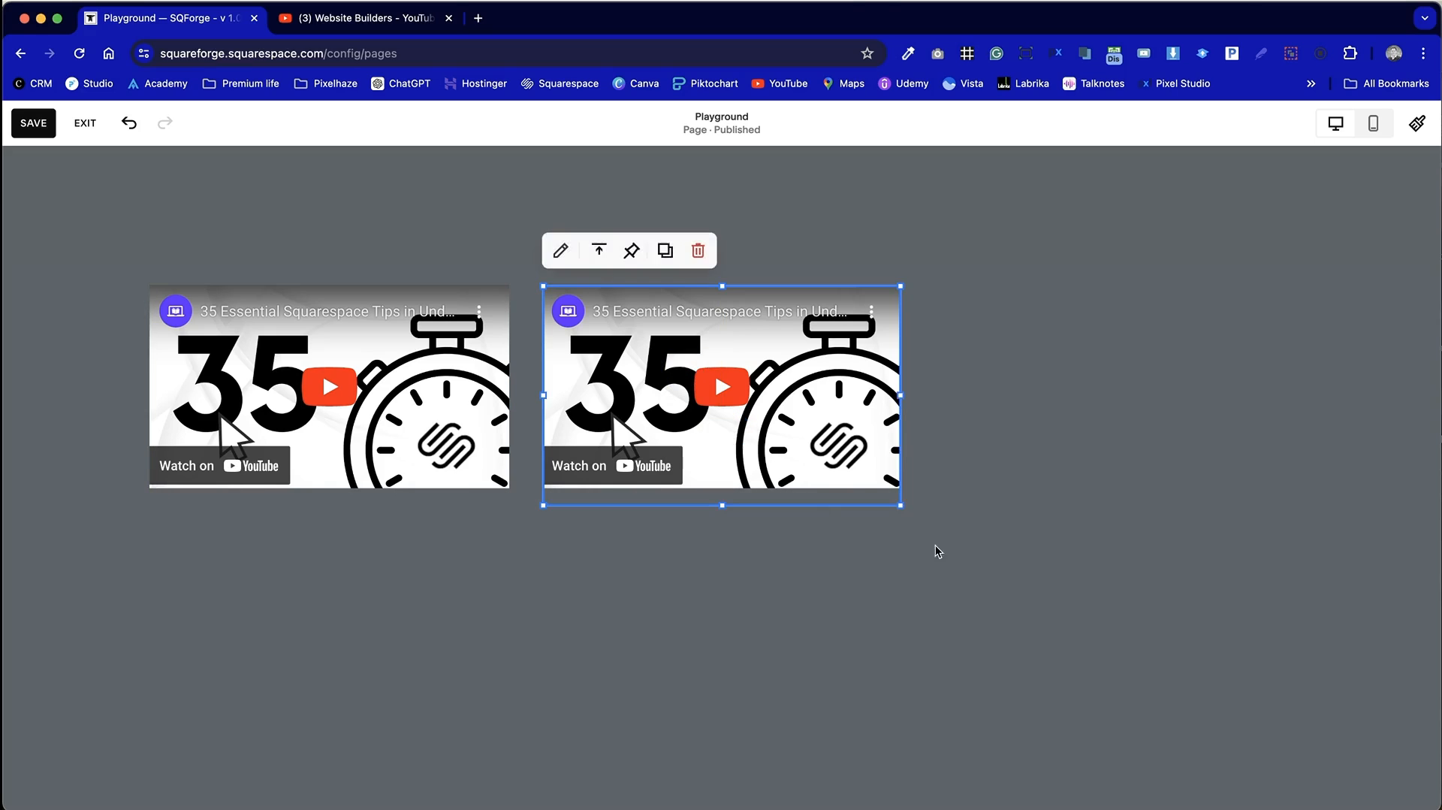
click(937, 551)
click(354, 368)
drag(329, 603, 333, 401)
Step: Duplicate the second video and place the copy beside it to complete a row of three
click(819, 338)
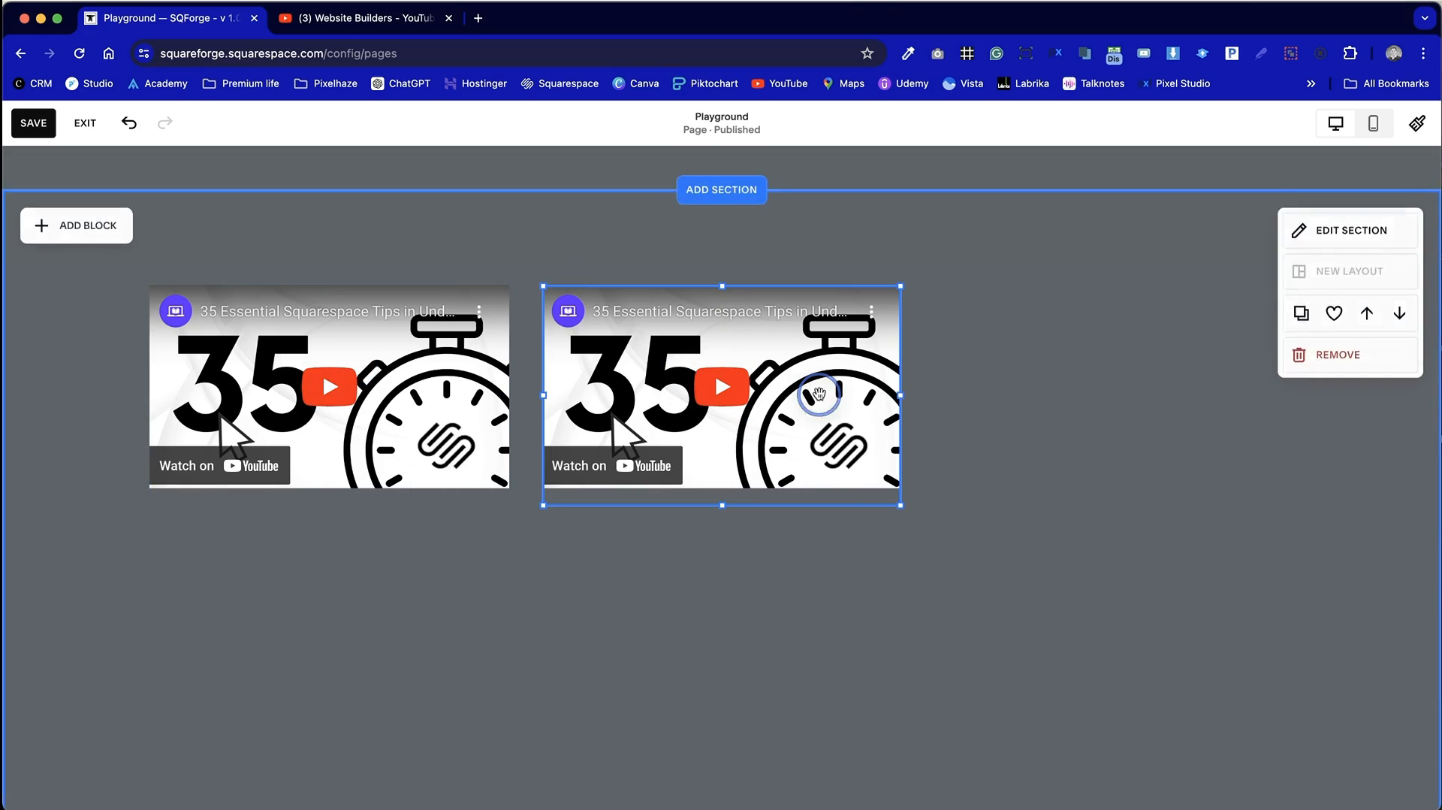
click(666, 250)
drag(673, 461, 1018, 428)
click(1074, 651)
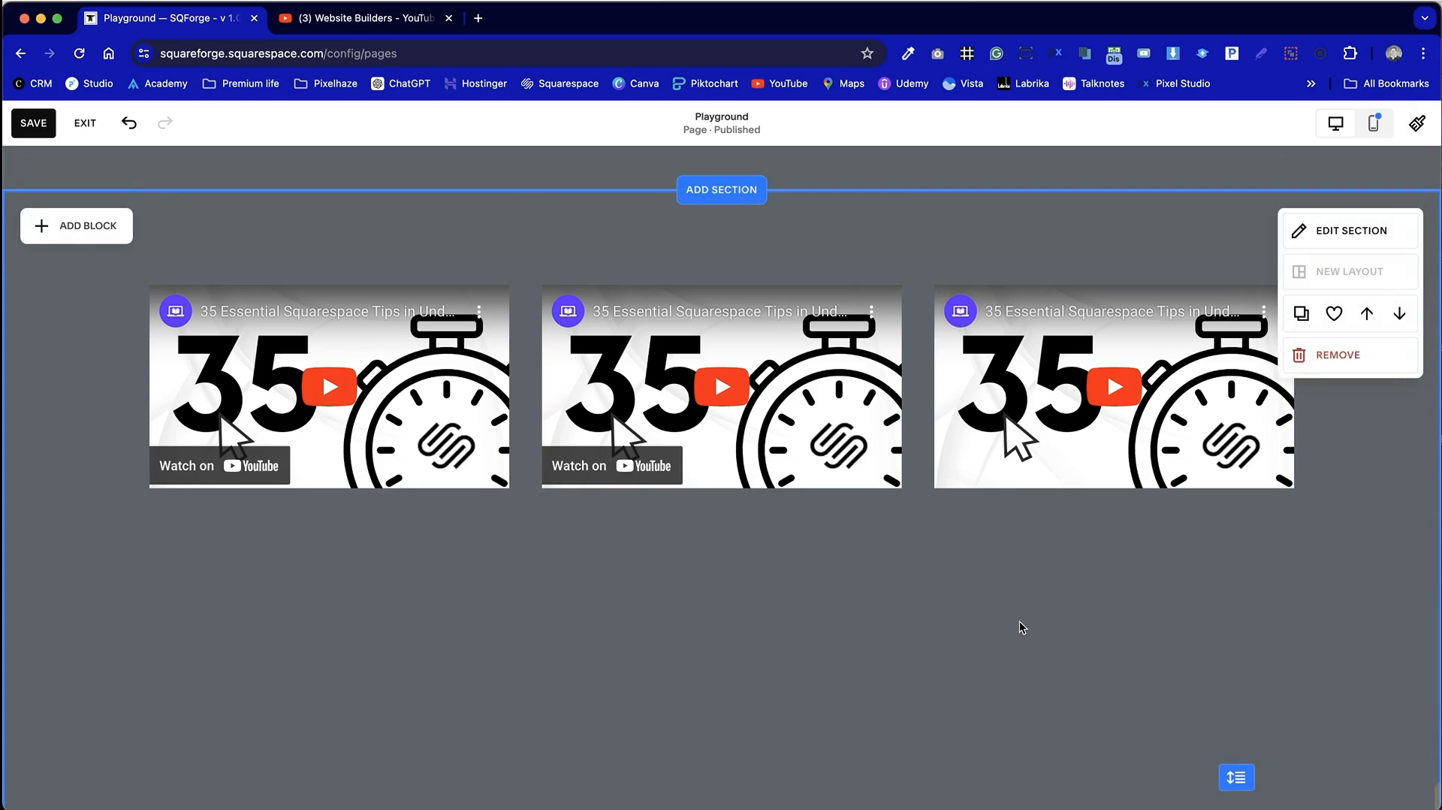
Step: Duplicate the whole row of three videos and place the copies directly below as a second row
drag(1095, 584, 187, 256)
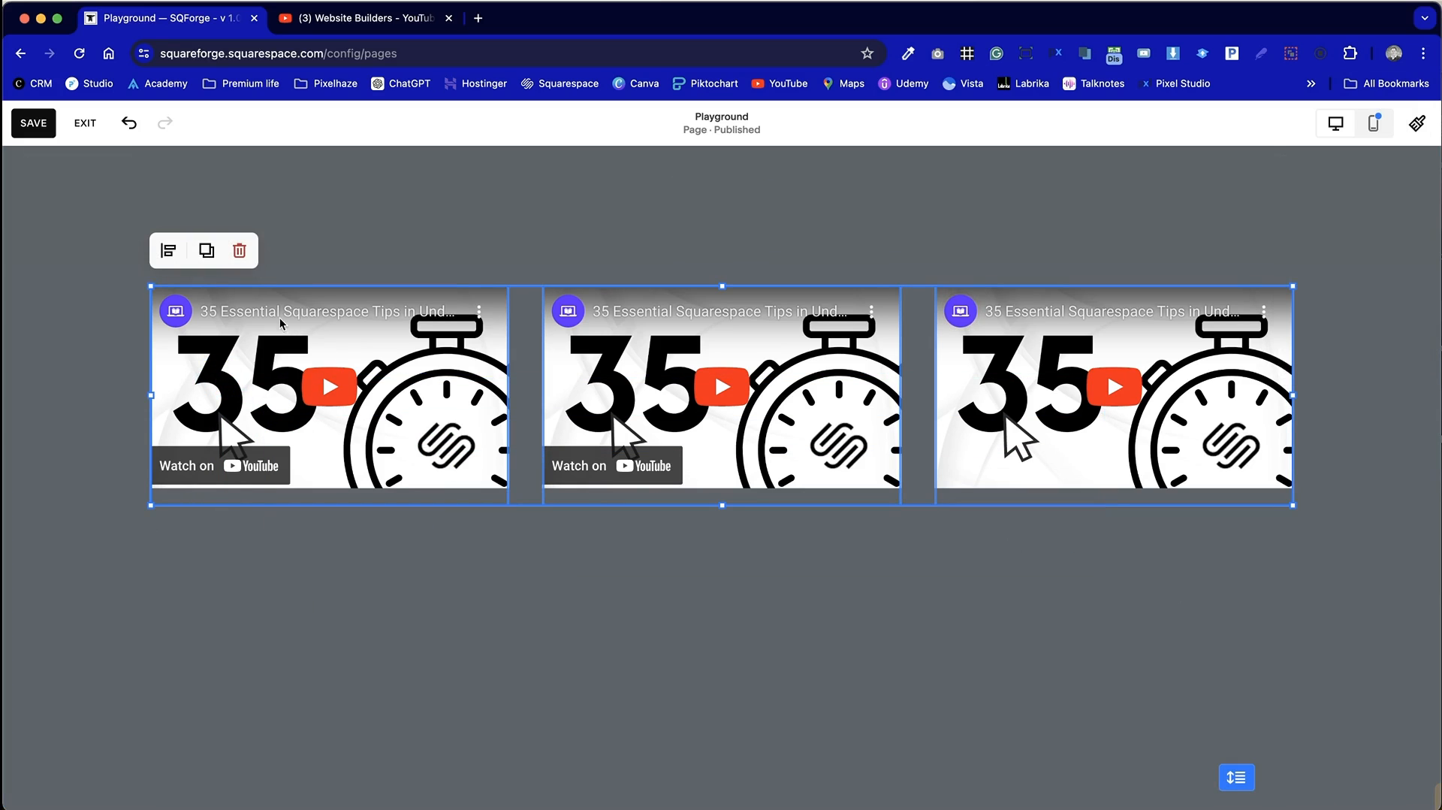
click(205, 250)
drag(222, 461, 432, 631)
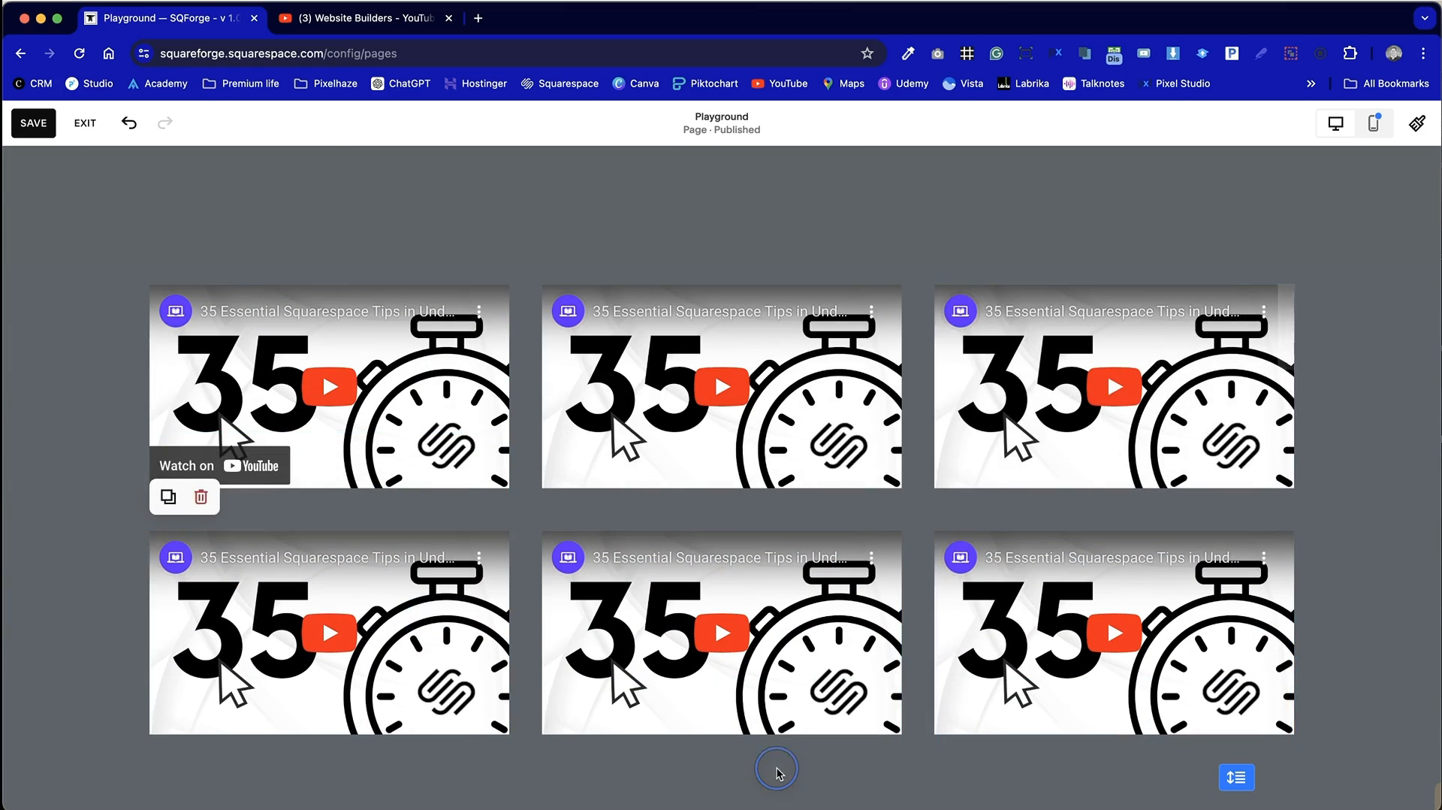
Step: Open the settings of the last video in the second row and turn on its custom featured image
scroll(774, 772, down, 3)
click(1057, 526)
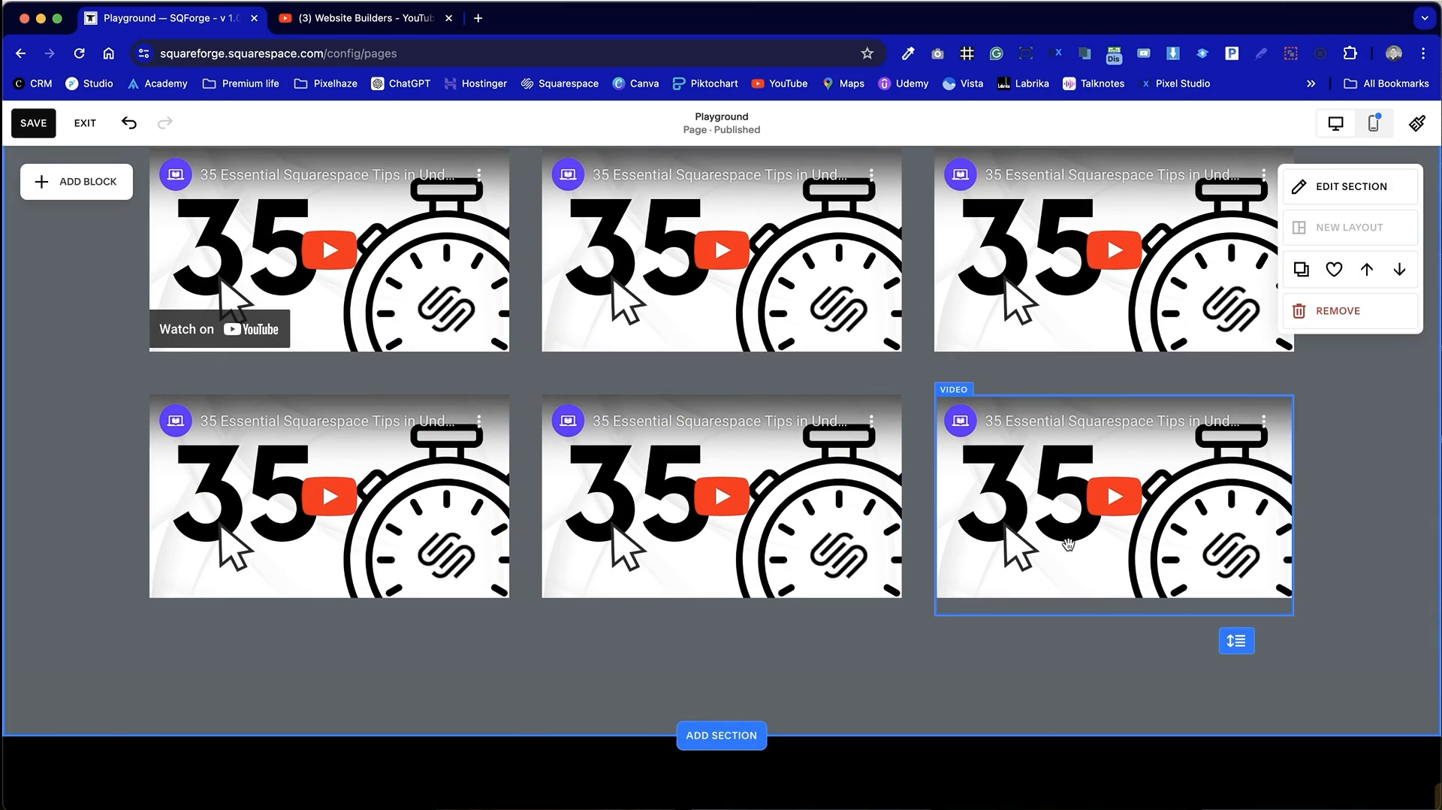
click(1057, 526)
drag(1345, 417, 832, 136)
scroll(750, 467, down, 6)
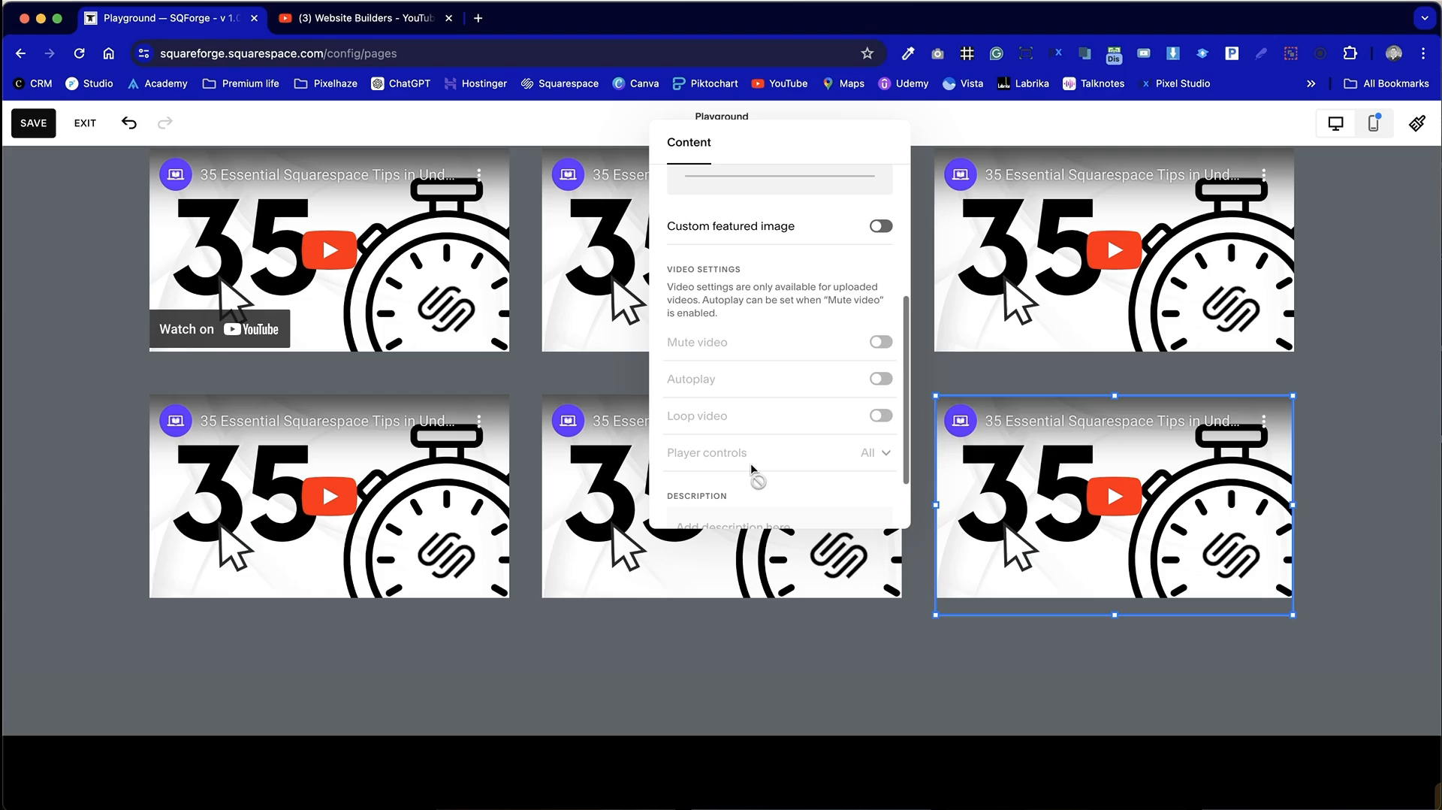
click(884, 227)
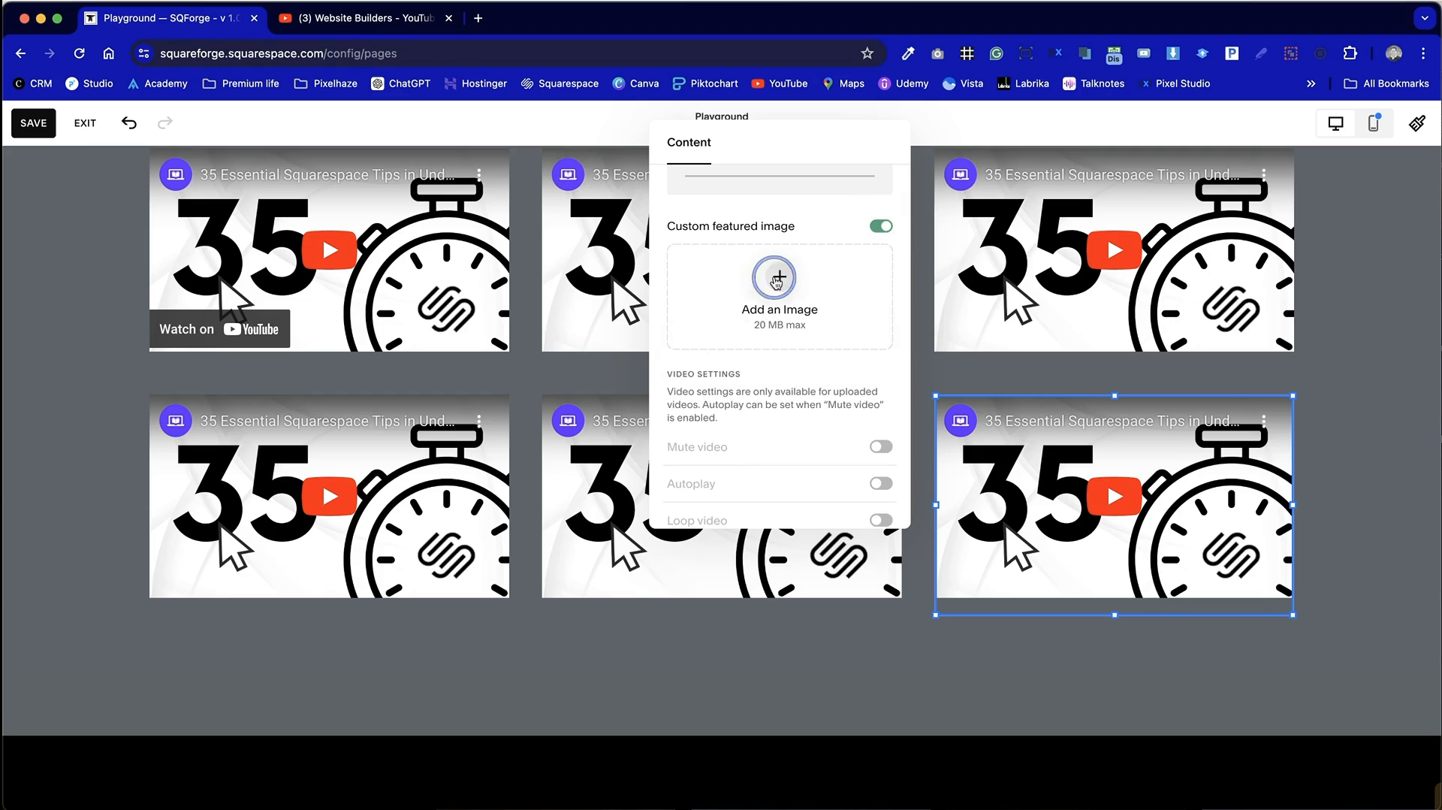
Step: Add SQUARE FORGE.png from the image library as the video's featured image and close its settings
click(761, 311)
click(760, 356)
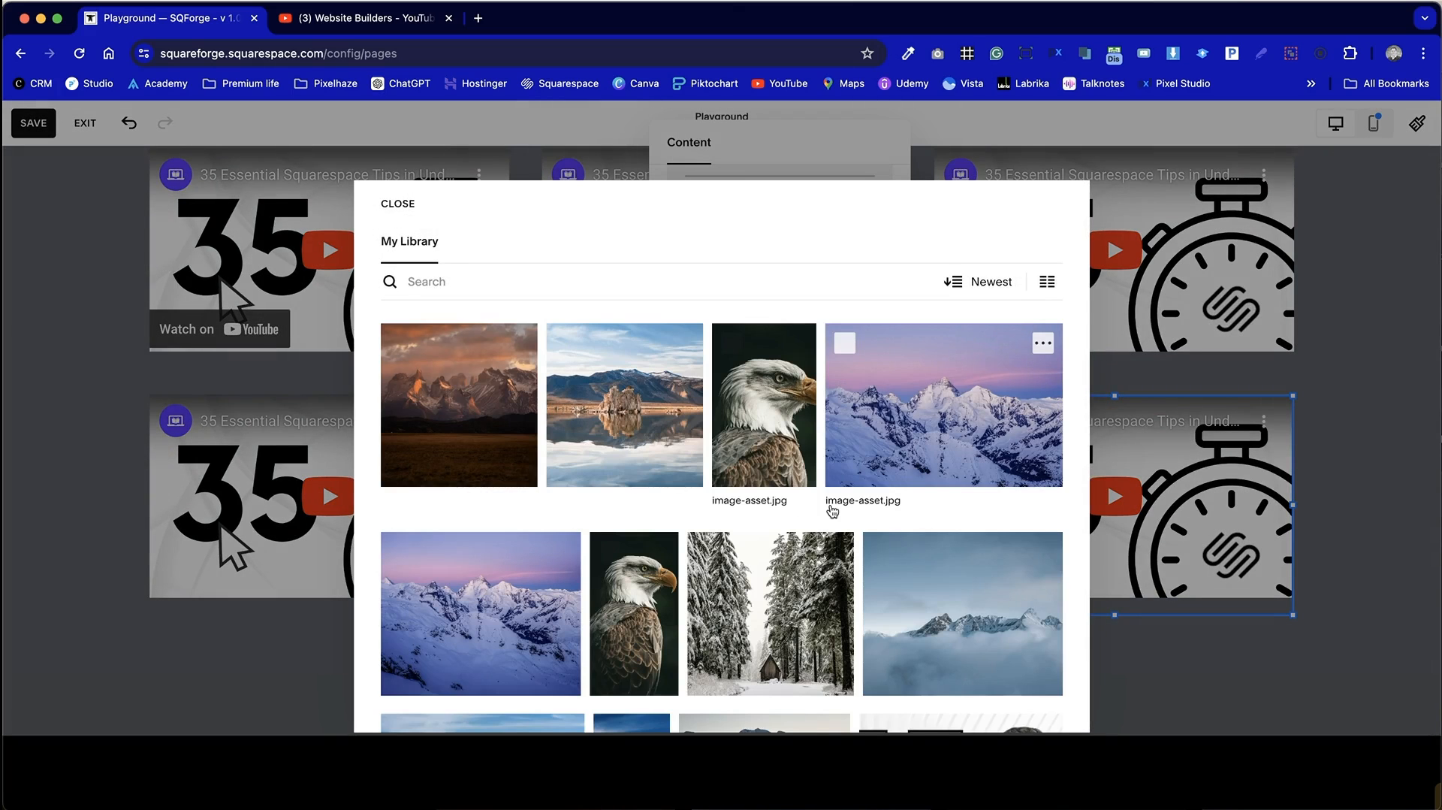
scroll(831, 509, down, 5)
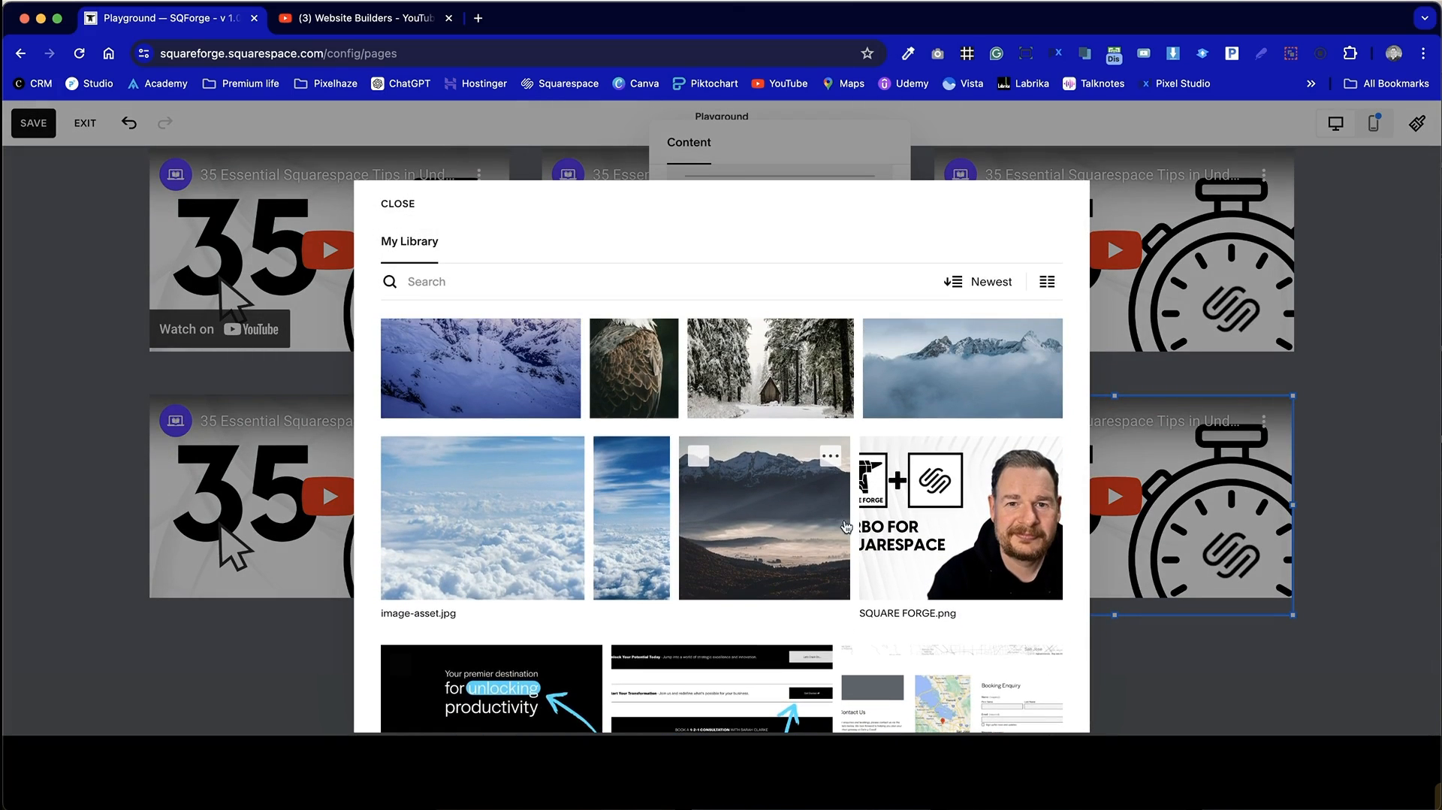
click(956, 529)
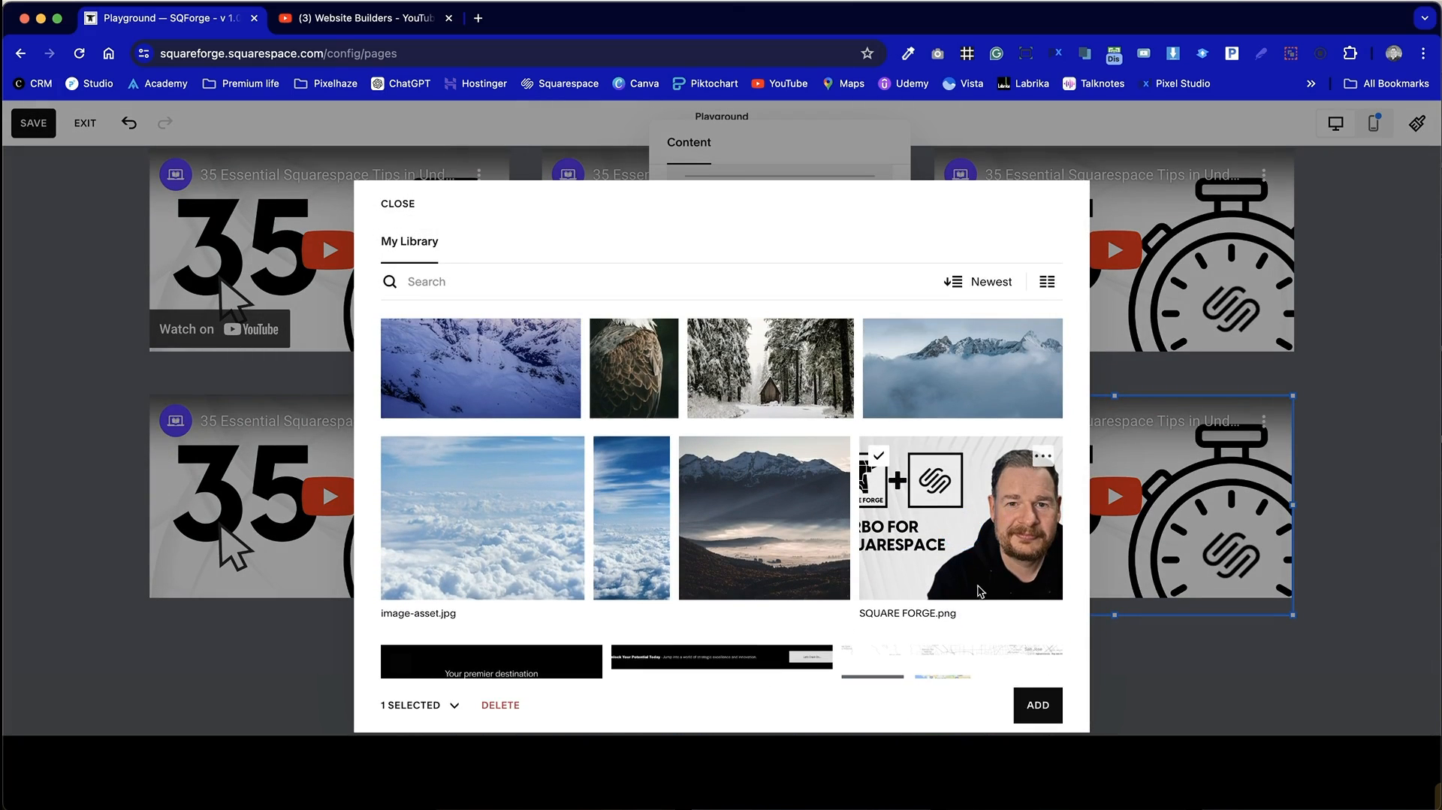
click(1039, 704)
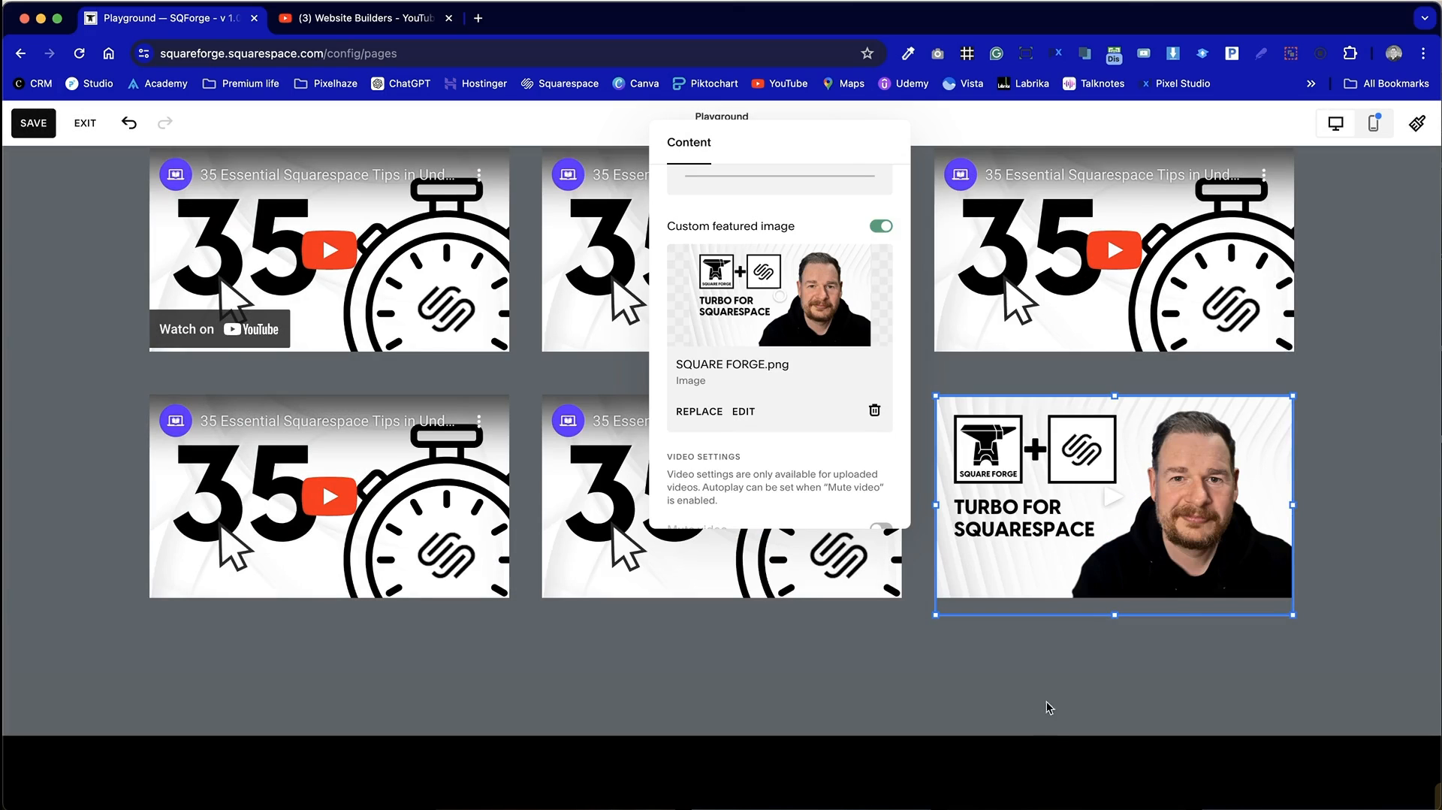
click(1316, 481)
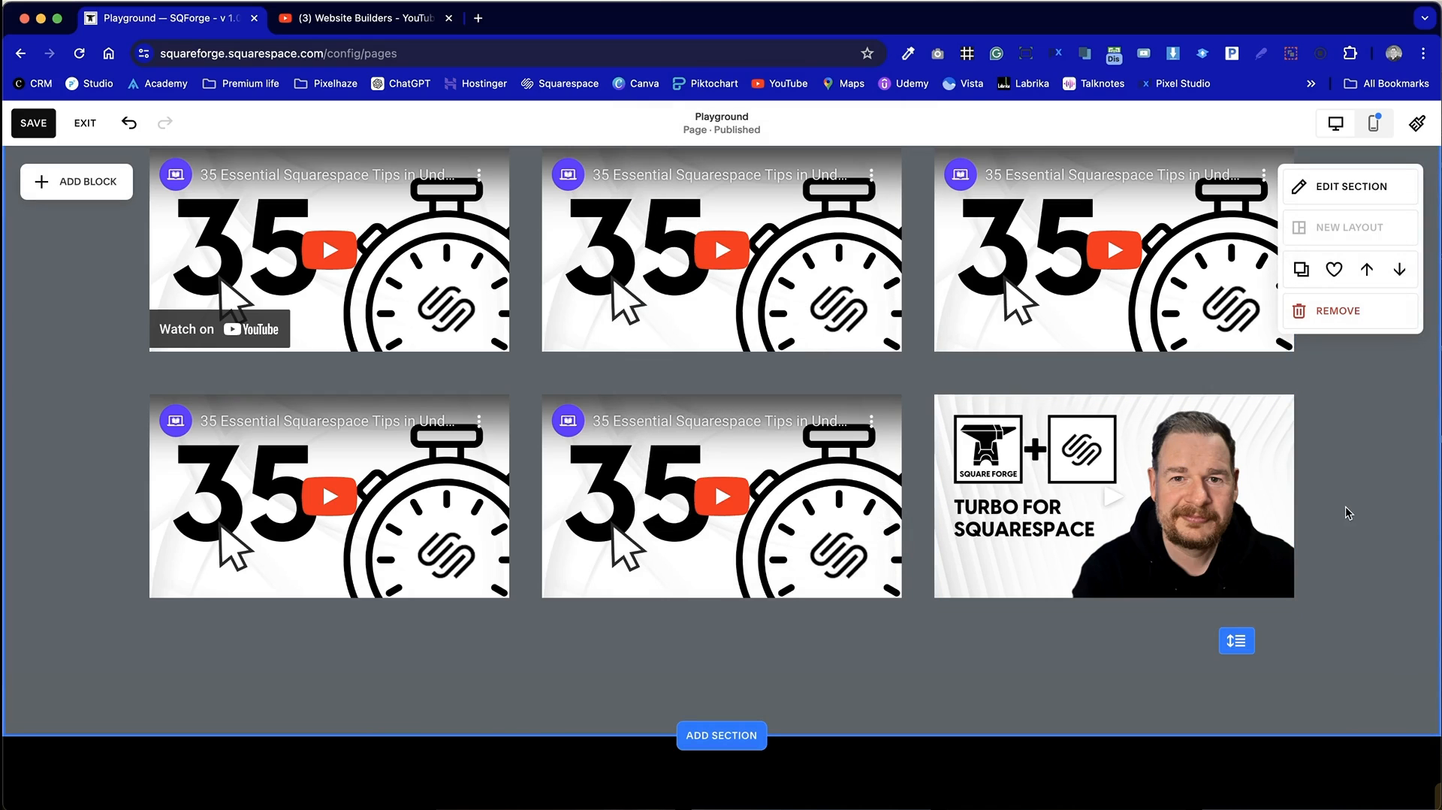
Step: Save the page, then exit editing to the full-width page preview
click(1126, 689)
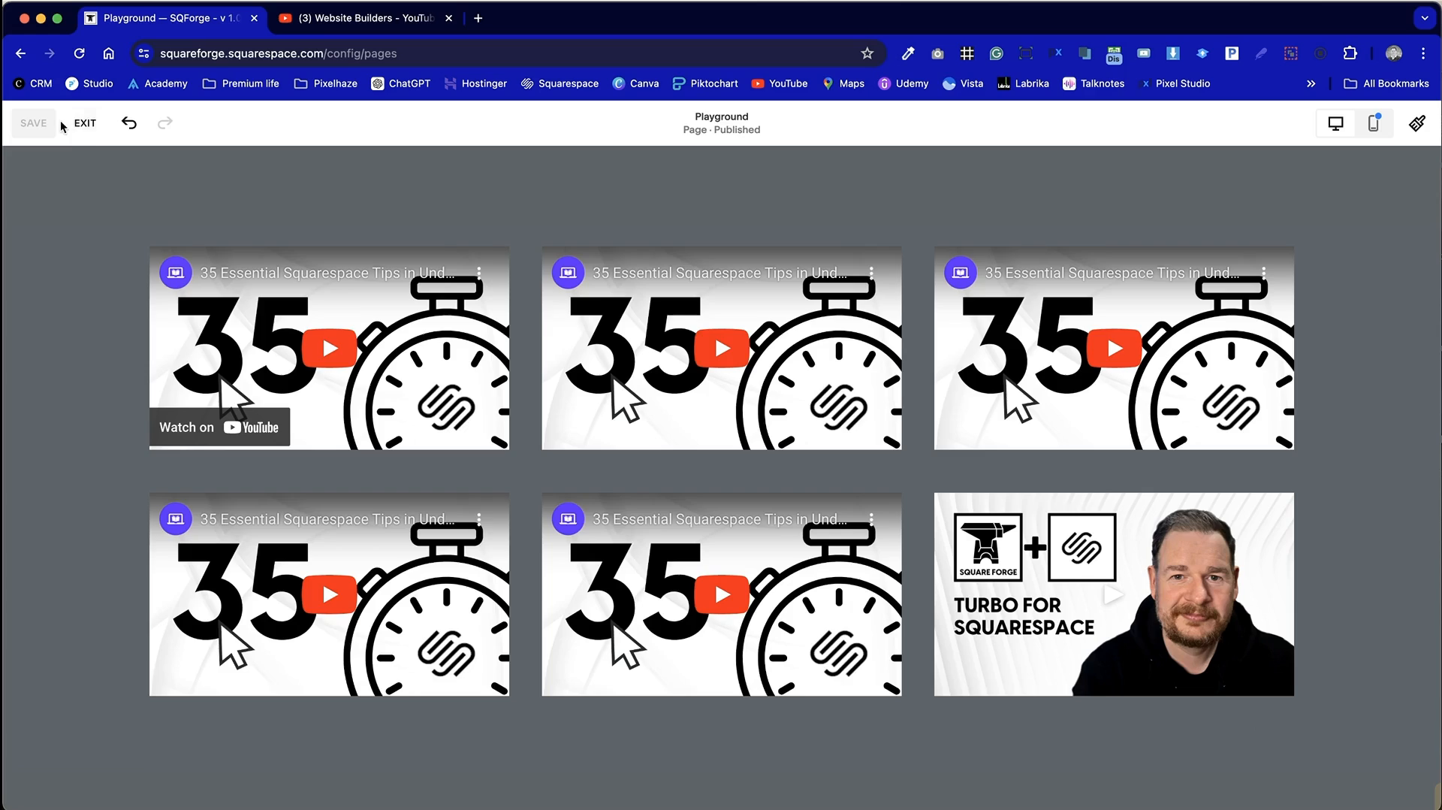
click(84, 122)
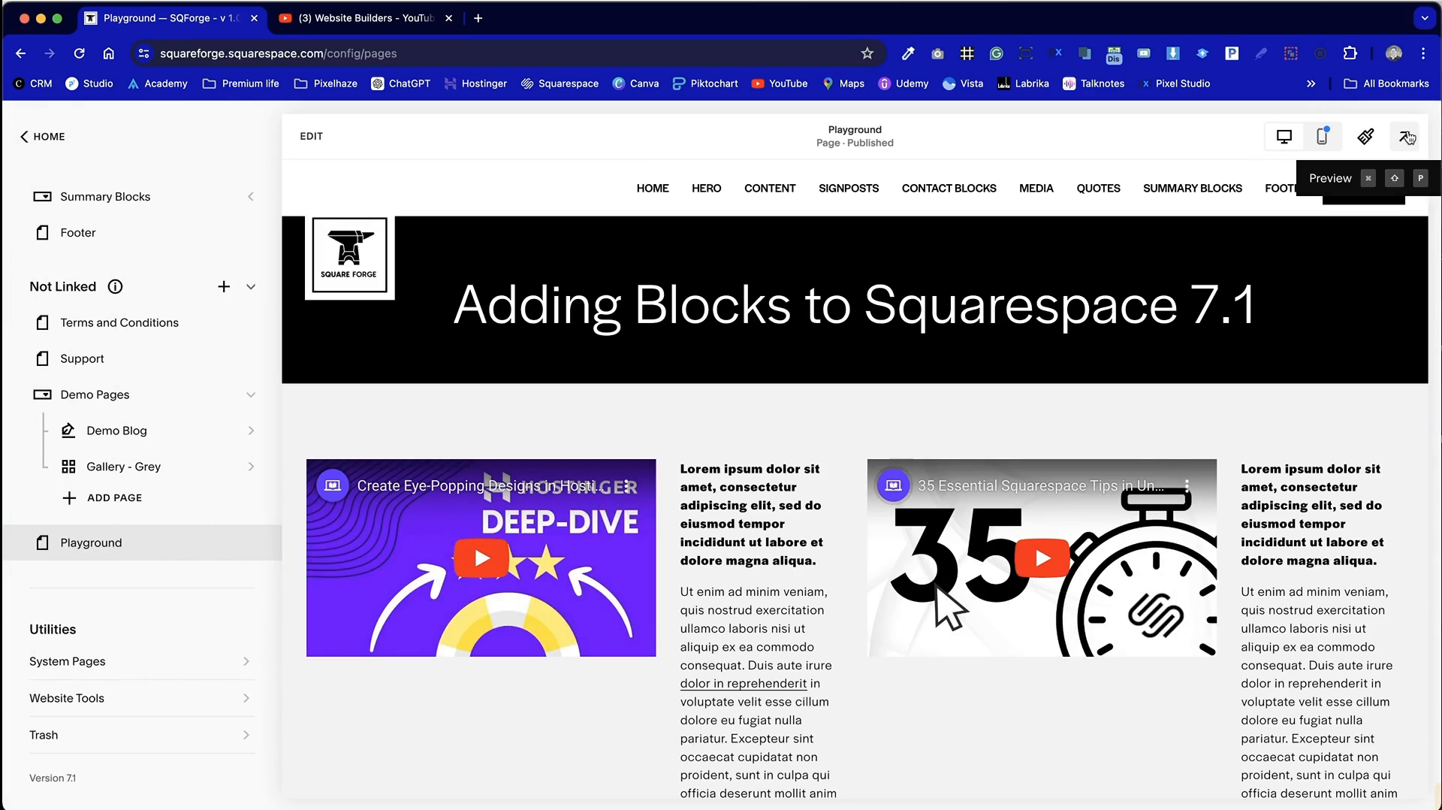
click(1425, 136)
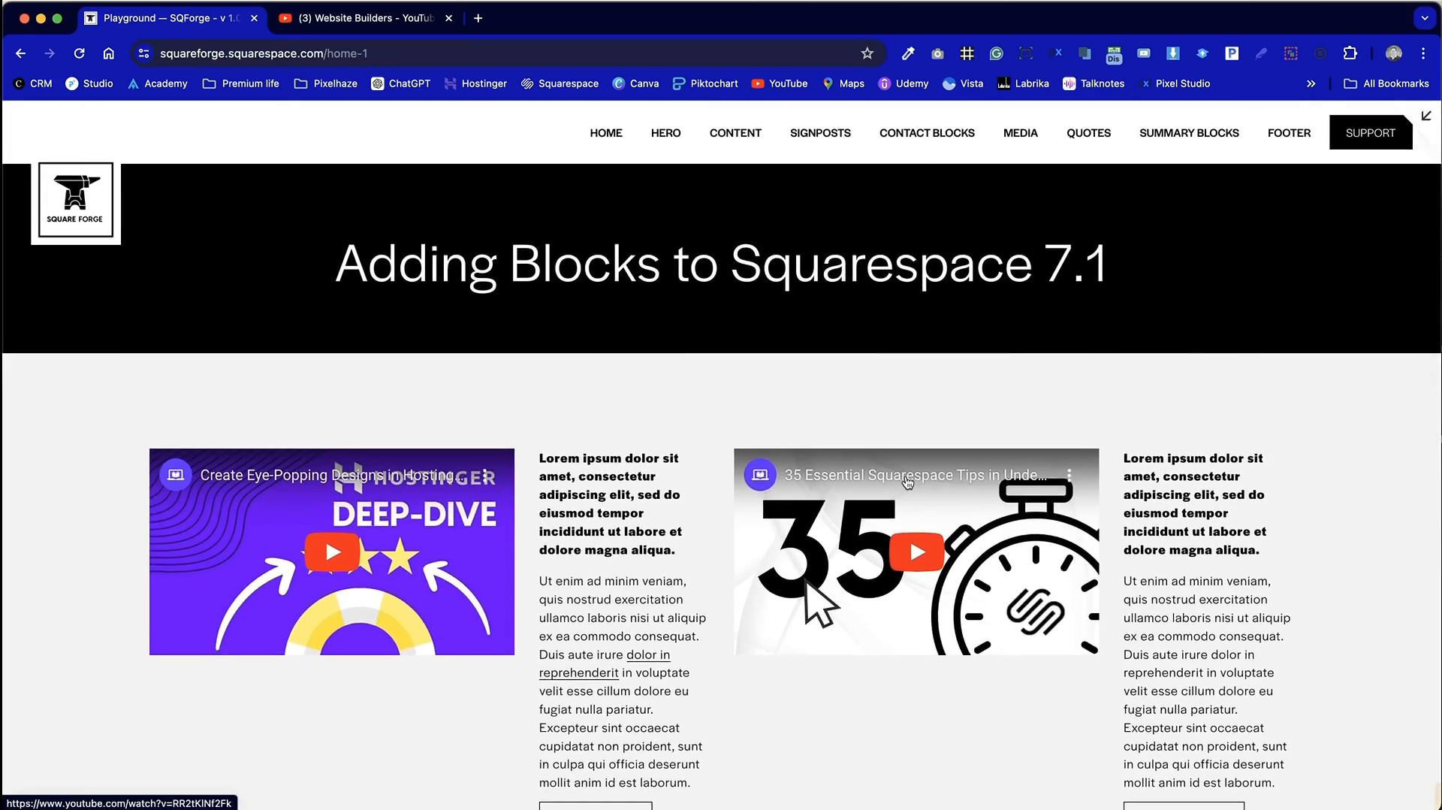
Step: Examine the light, dark and six-video sections in the page preview
scroll(908, 483, down, 10)
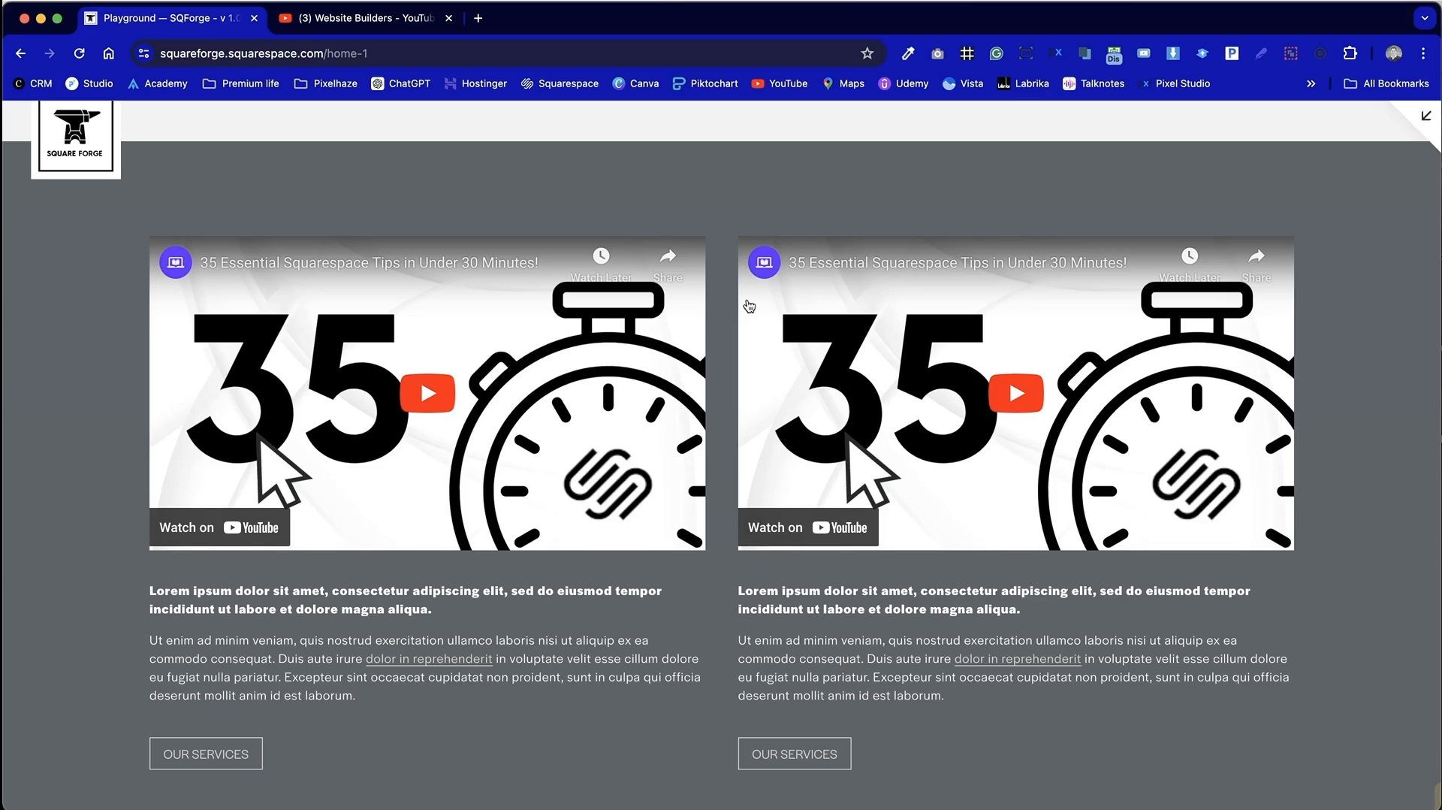
mouse_move(178, 277)
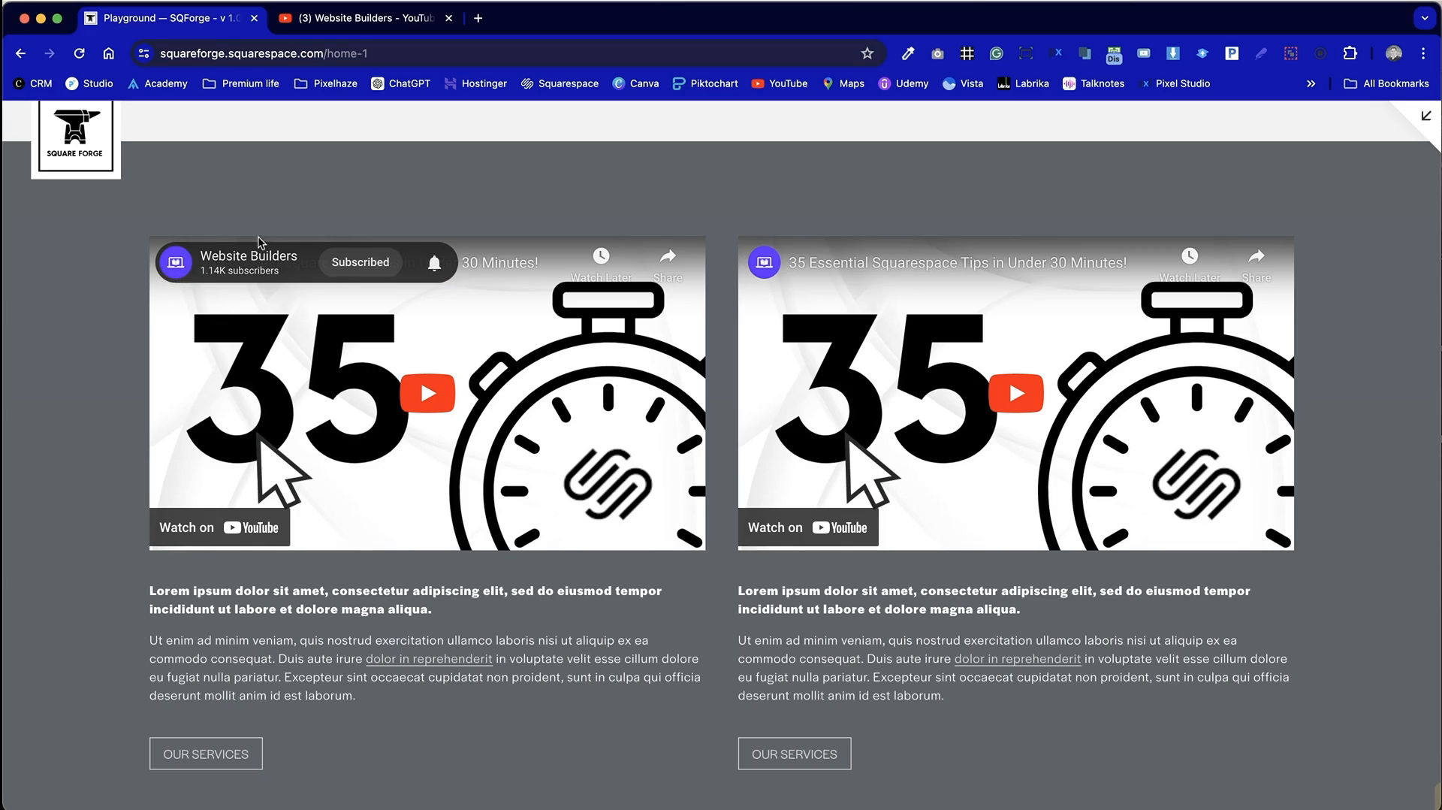
scroll(329, 178, up, 8)
scroll(329, 179, down, 18)
scroll(330, 186, down, 1)
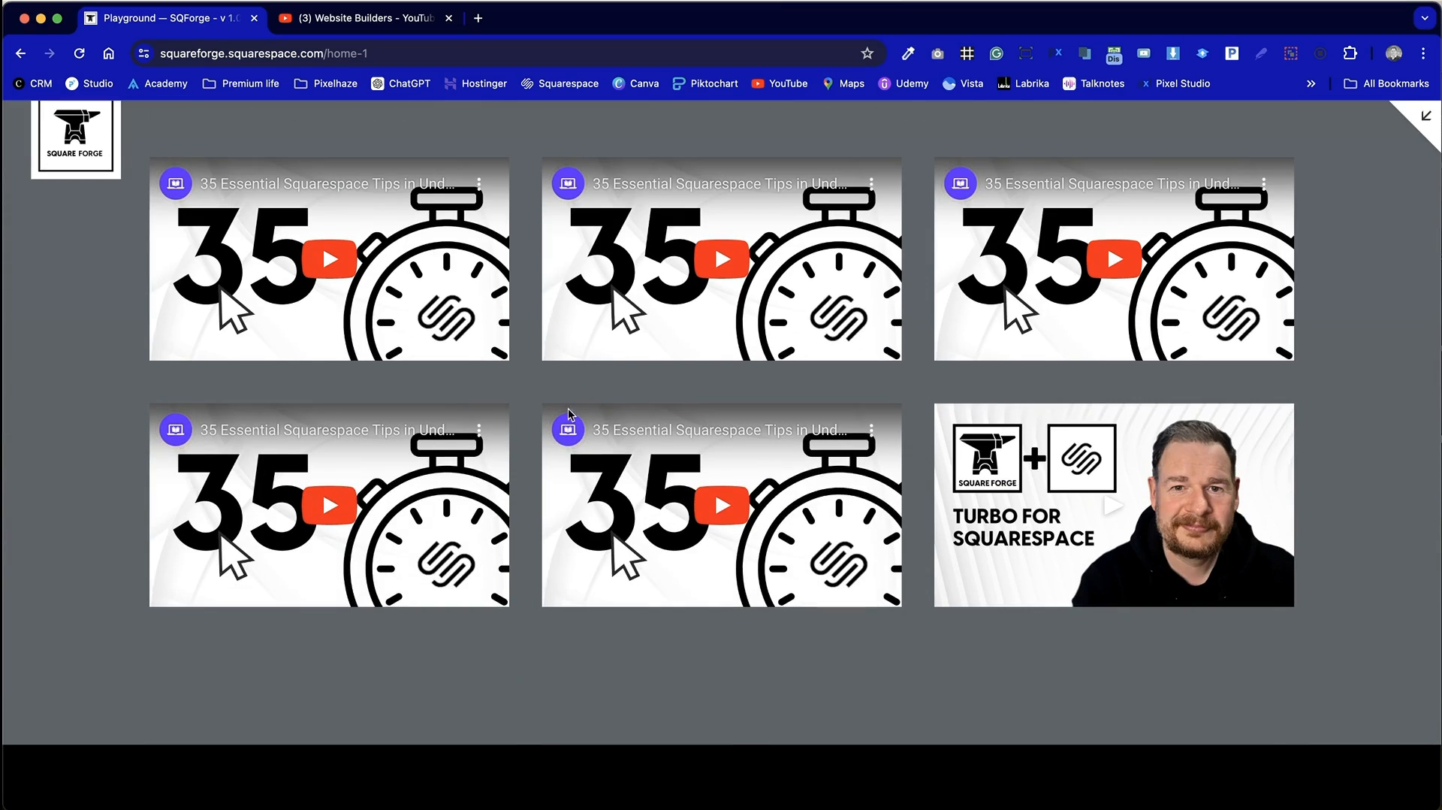
scroll(586, 263, up, 10)
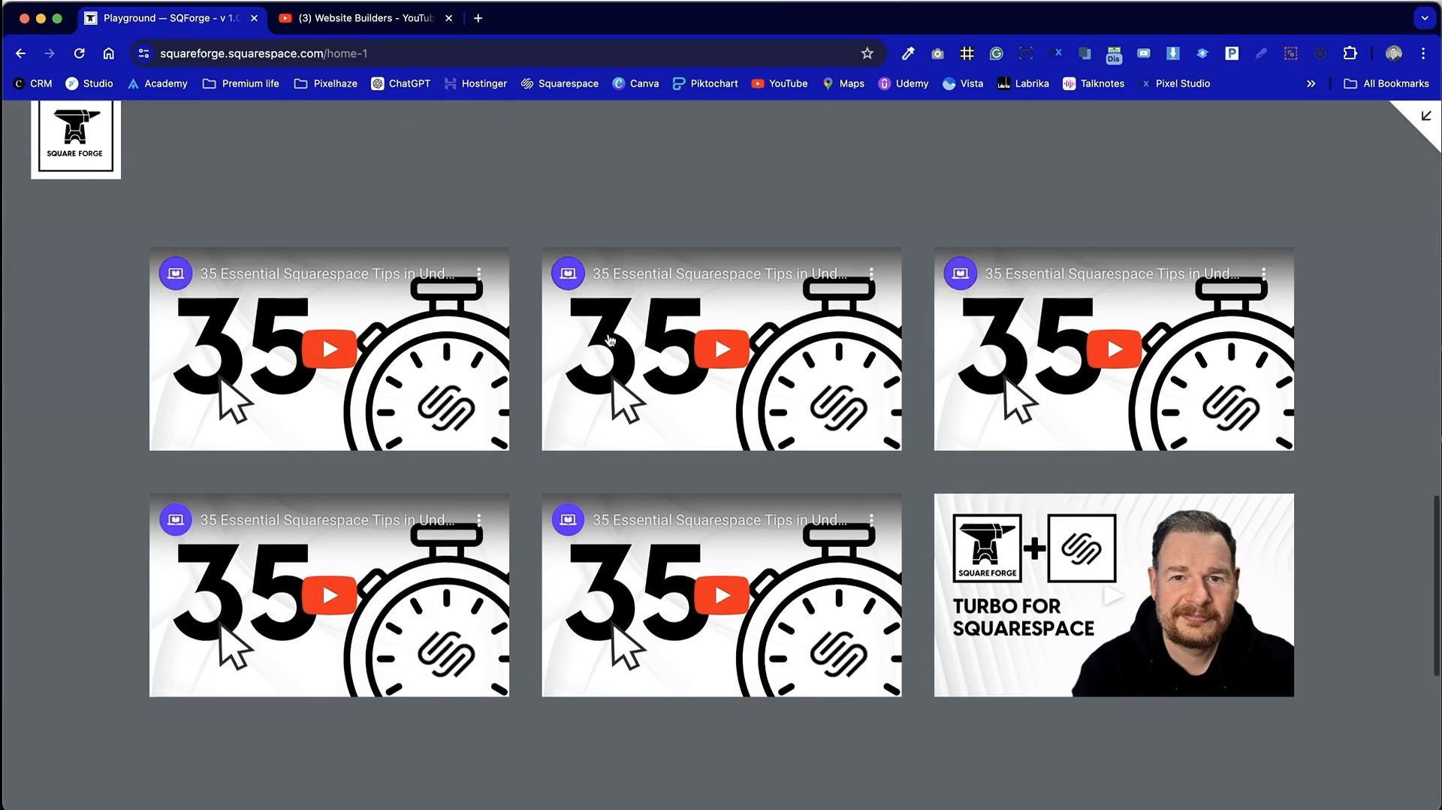
scroll(610, 341, up, 7)
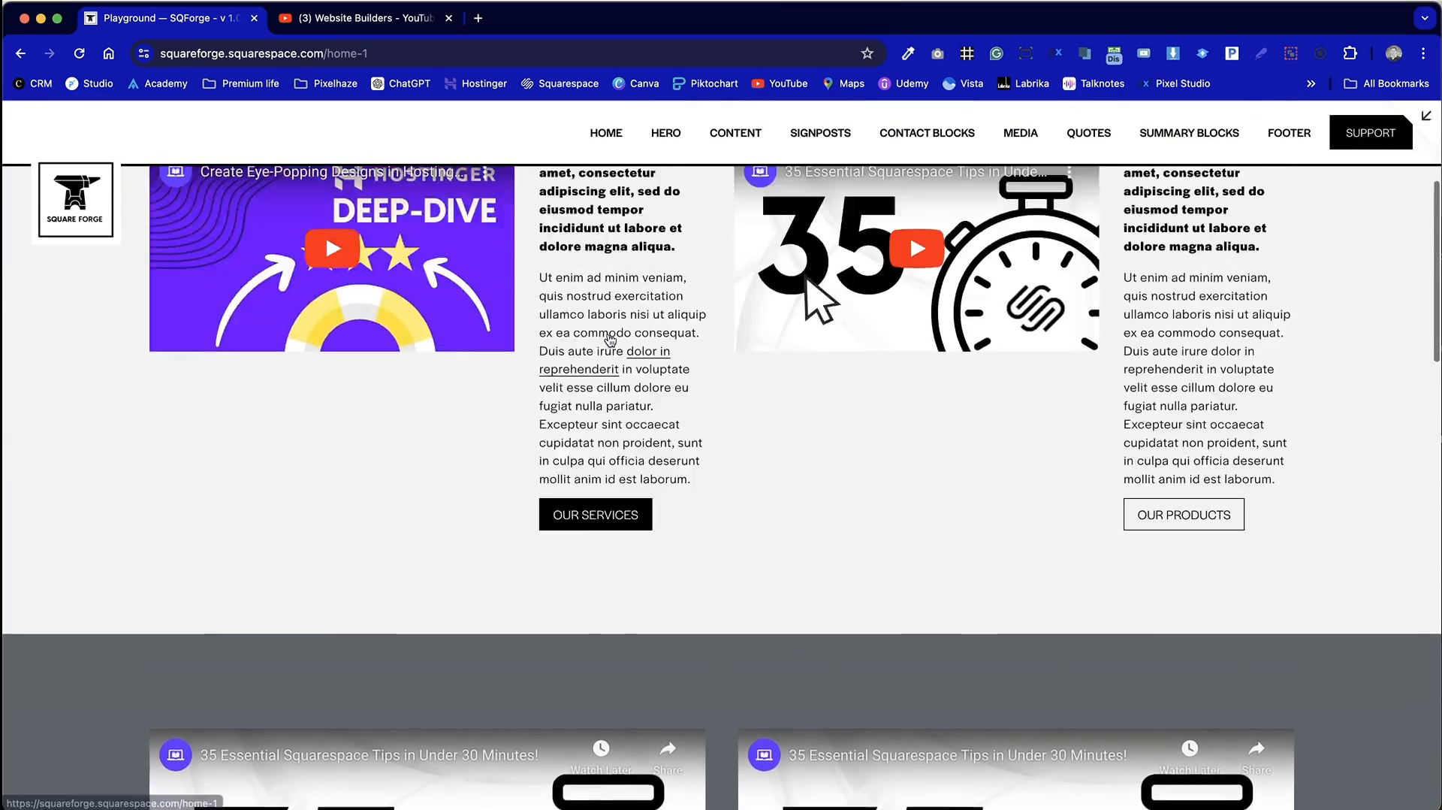